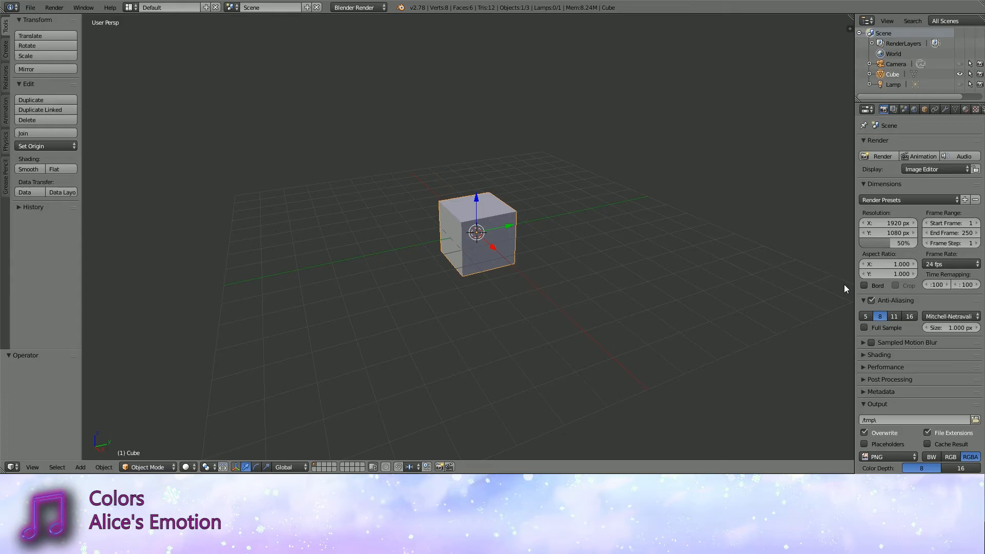
scroll(479, 304, "up", 3)
mouse_move(479, 305)
middle_mouse_down()
mouse_move(485, 284)
mouse_move(387, 315)
mouse_move(444, 344)
mouse_move(484, 301)
mouse_move(527, 320)
mouse_move(457, 331)
mouse_move(472, 304)
middle_mouse_up()
left_click(439, 18)
left_click(510, 19)
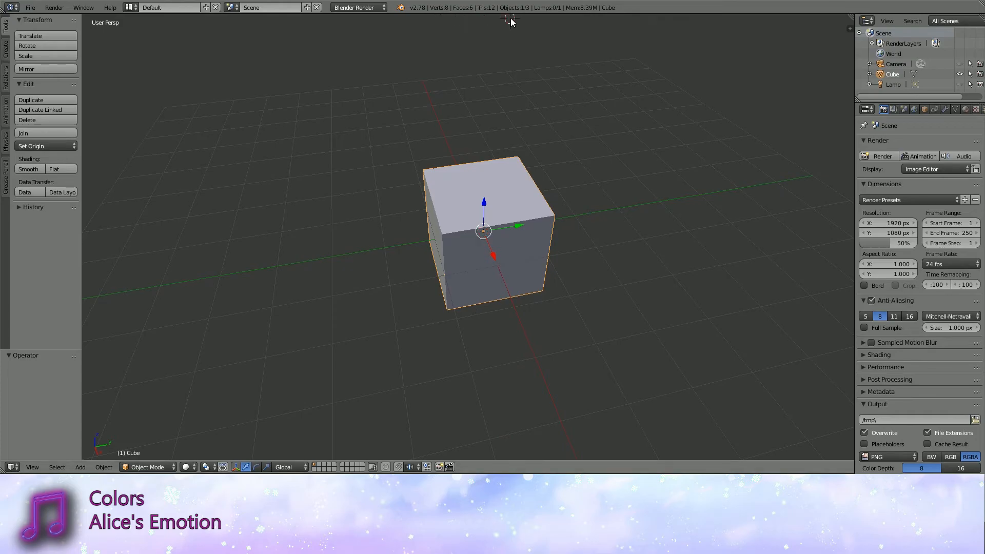
left_click(463, 19)
left_click(546, 19)
left_click(464, 19)
left_click(462, 18)
mouse_move(504, 251)
middle_mouse_down("shift")
mouse_move(487, 222)
mouse_move(494, 258)
middle_mouse_up("shift")
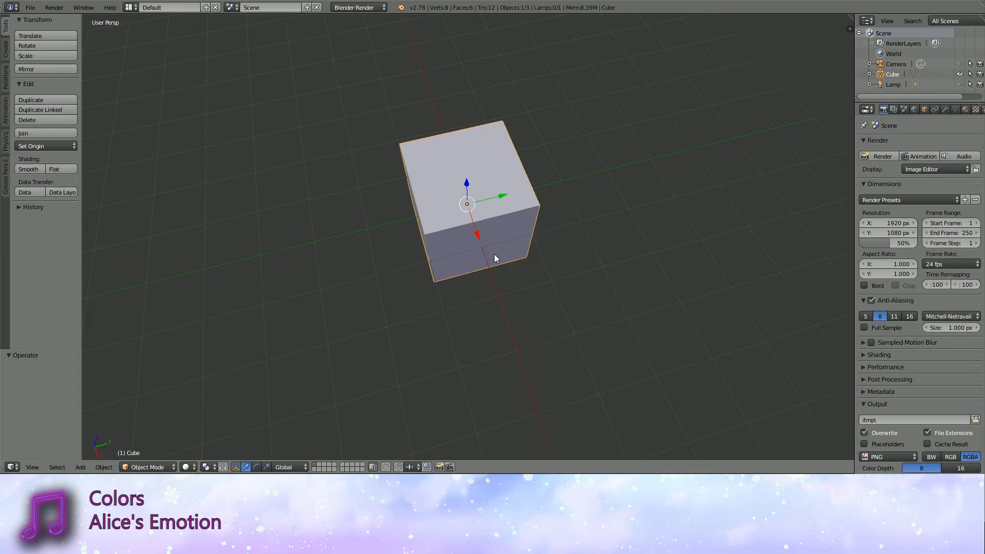
middle_click_drag(493, 254, 476, 255)
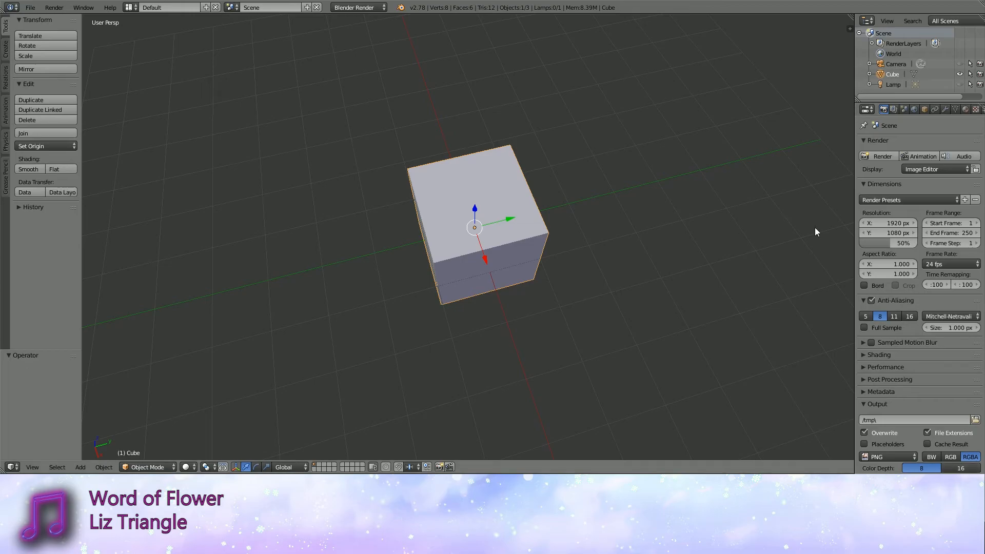
middle_click_drag(565, 227, 566, 239, "shift")
middle_click_drag(562, 292, 563, 268, "shift")
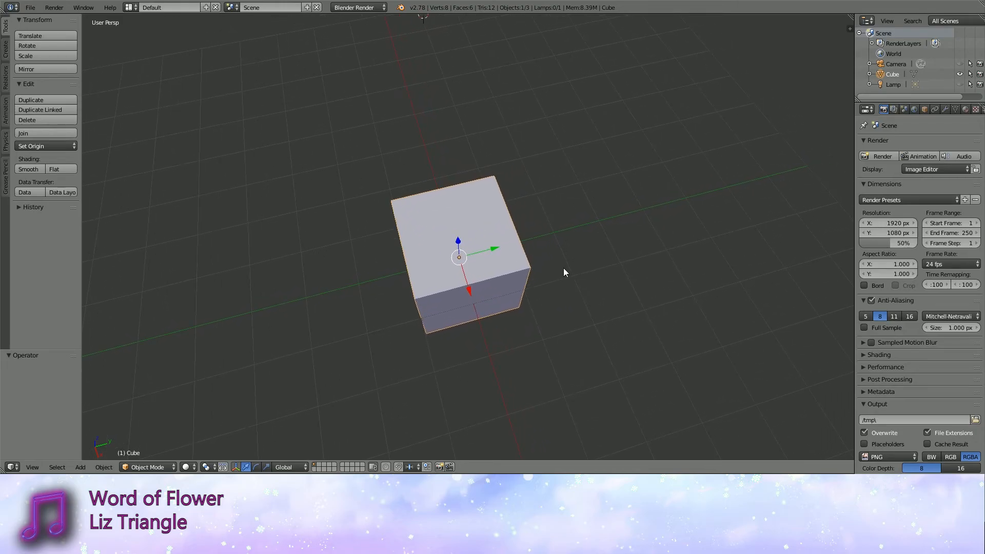
Try translating the cube along the global X, Y and Z axes, including about -8.72 along Z, and freely.
left_click(41, 37)
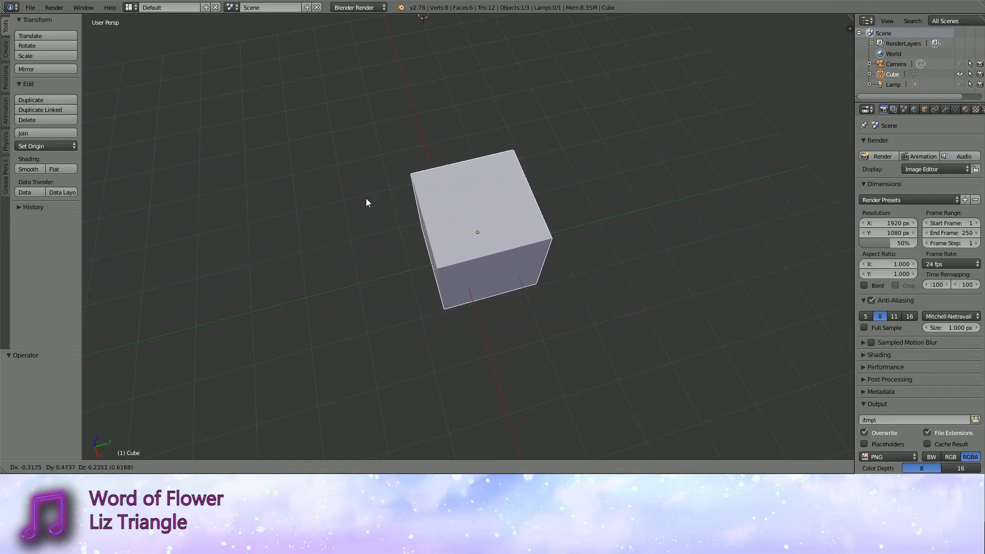
key("x")
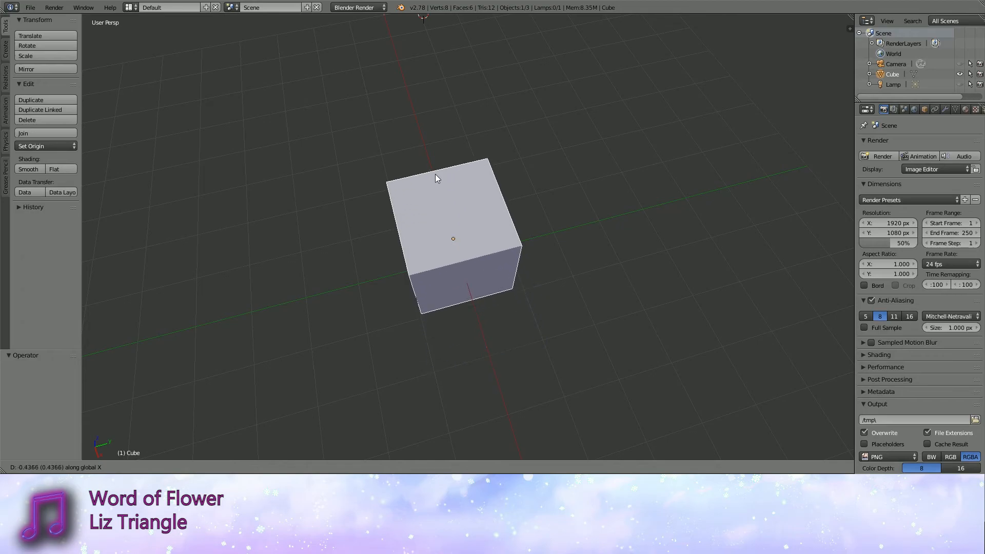
key("y")
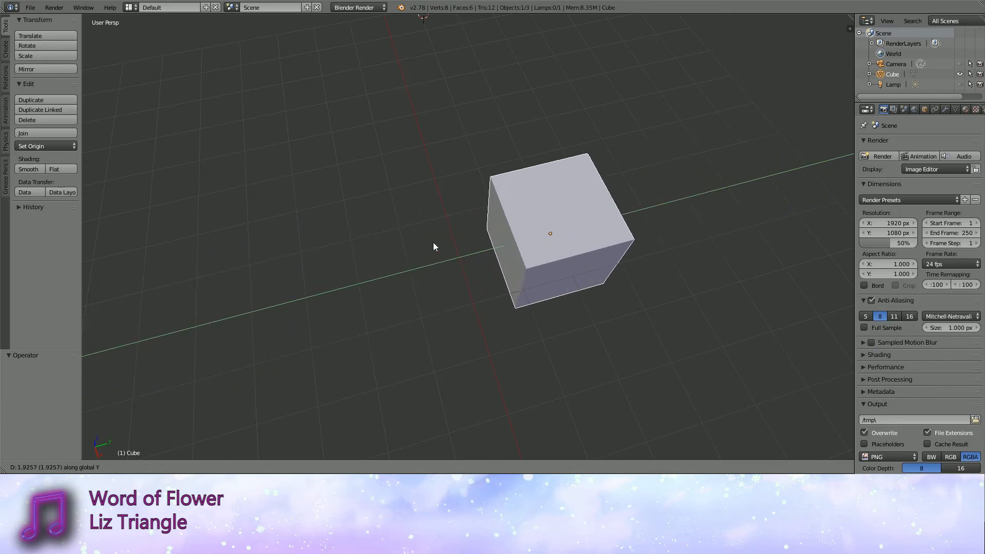
key("z")
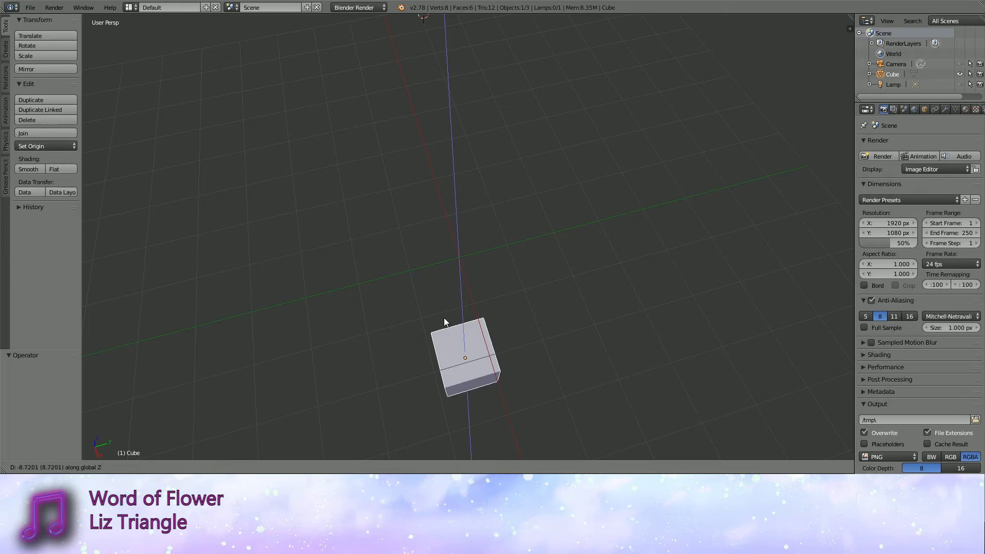
left_click(444, 319)
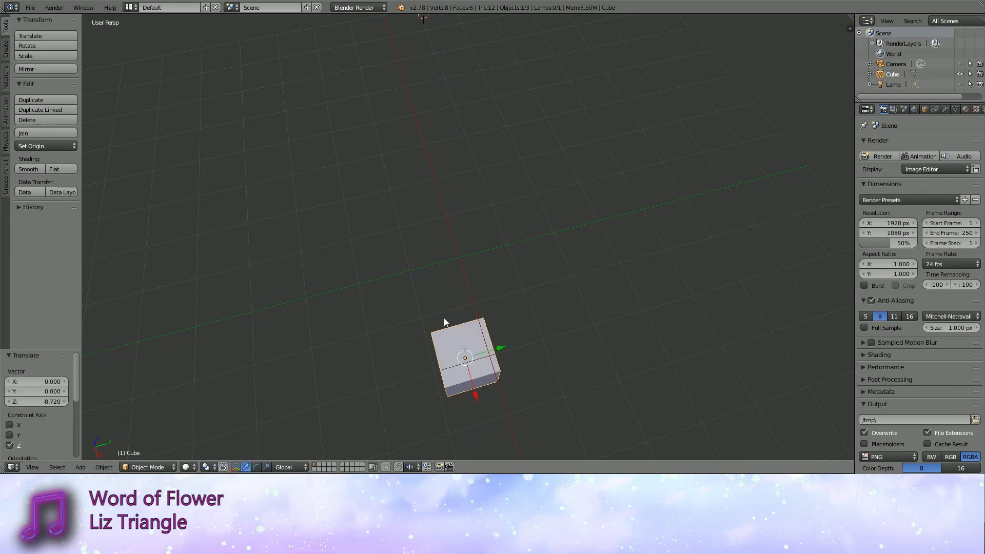
key("ctrl+z")
key("g")
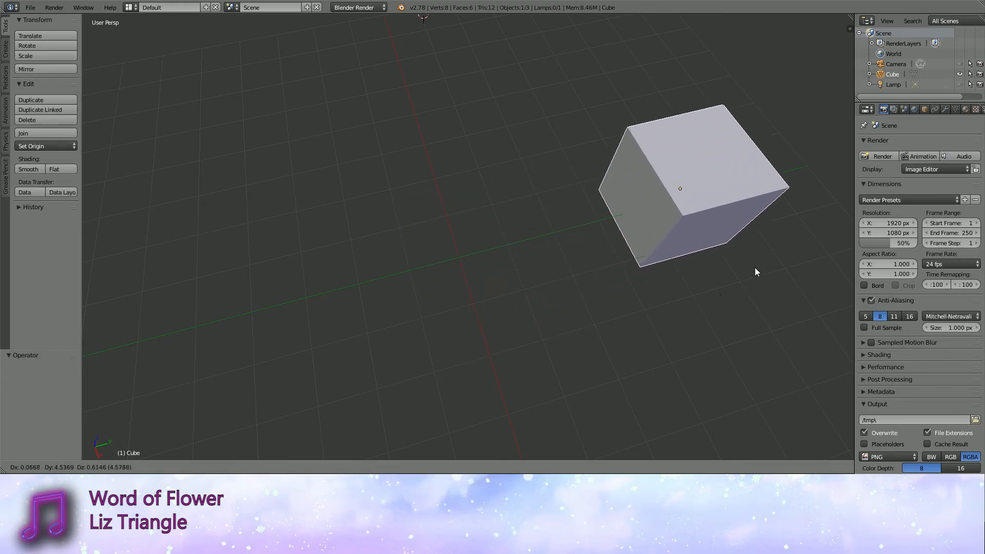
right_click(669, 211)
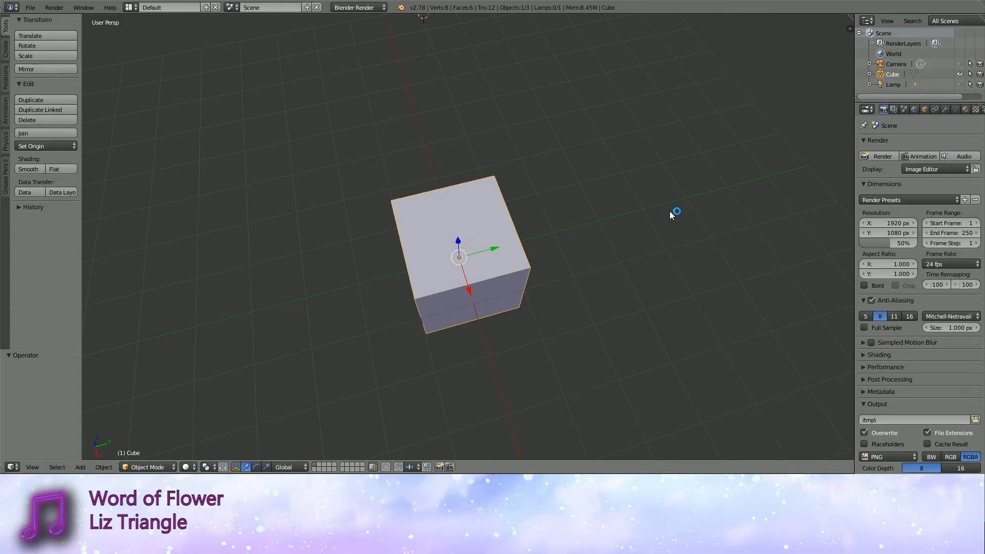
Try rotating the cube freely and scaling it uniformly.
left_click(47, 45)
right_click(417, 229)
key("r")
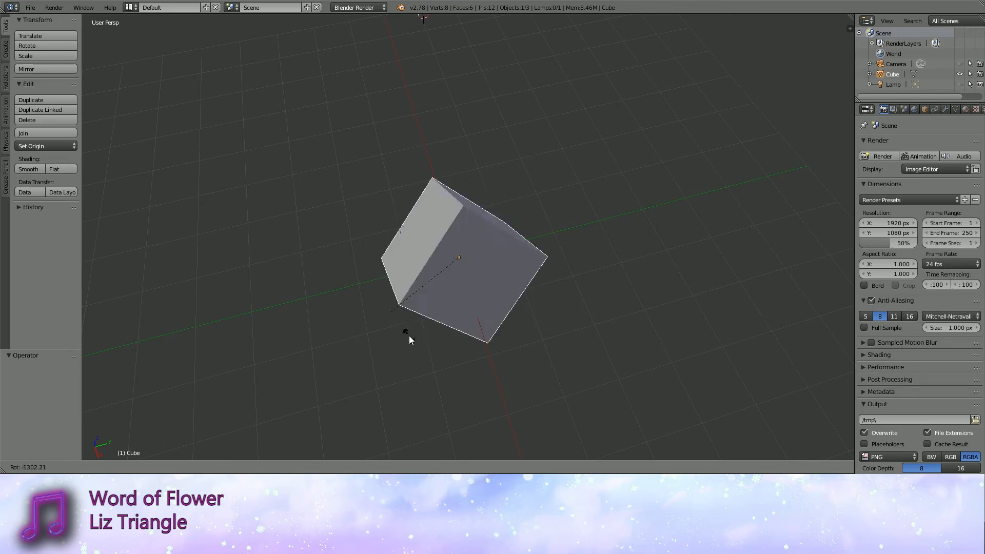
right_click(415, 284)
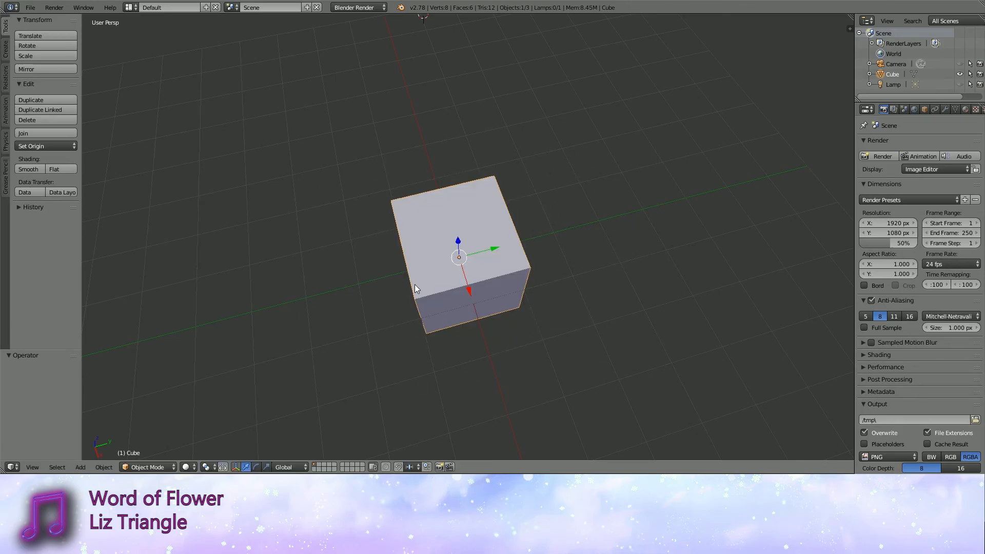
key("s")
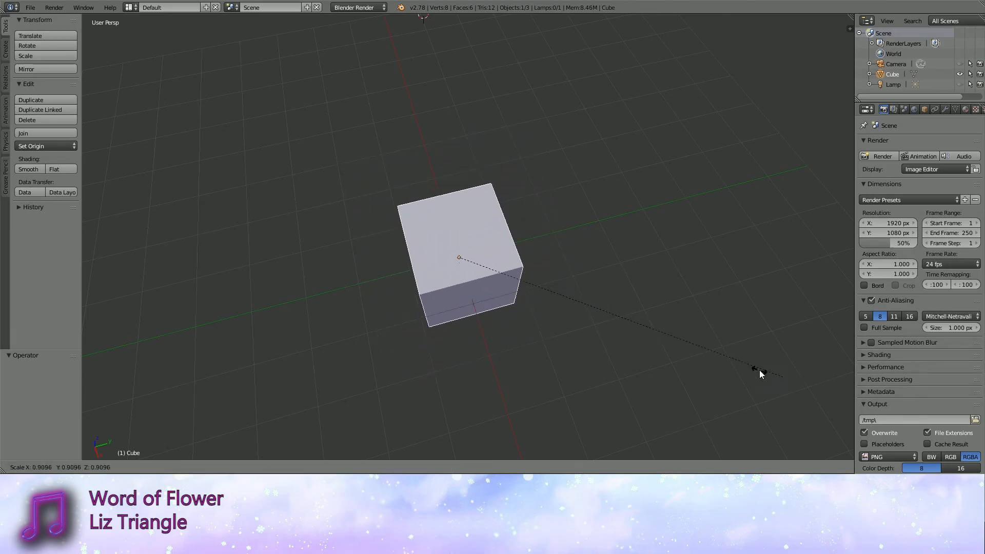
key("Escape")
Scale the cube down along the global Z axis to turn it into a flat slab.
middle_click_drag(762, 376, 590, 307)
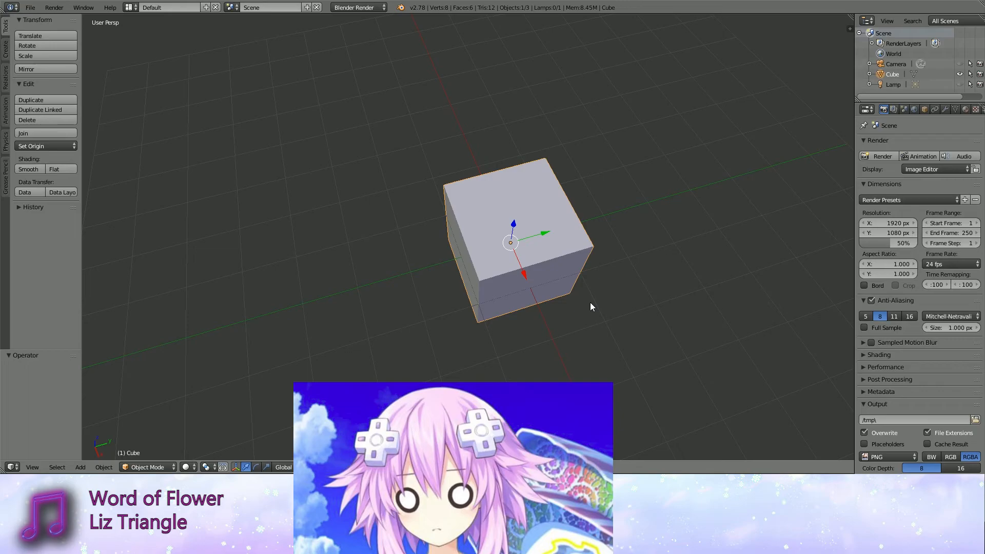
middle_click_drag(590, 303, 636, 341)
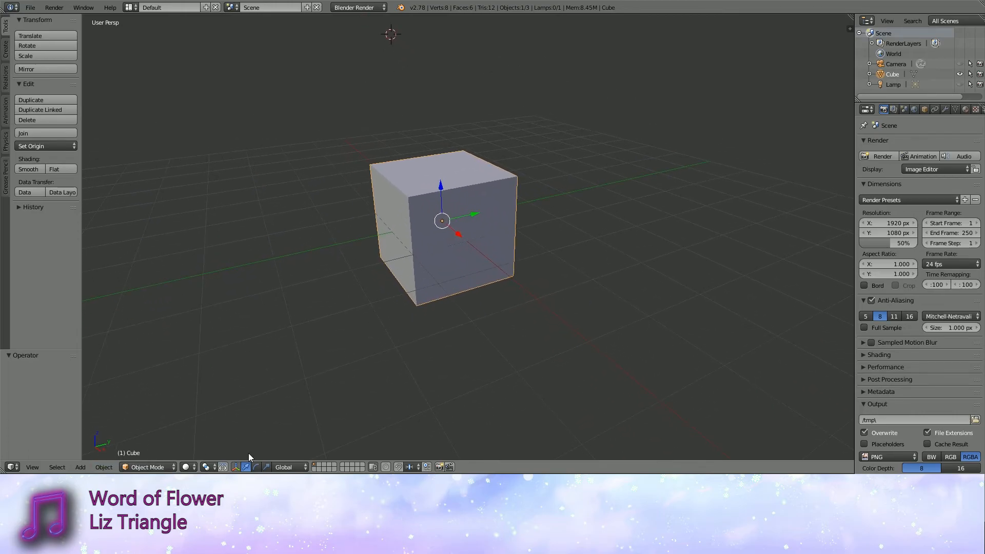
middle_click_drag(440, 224, 518, 229)
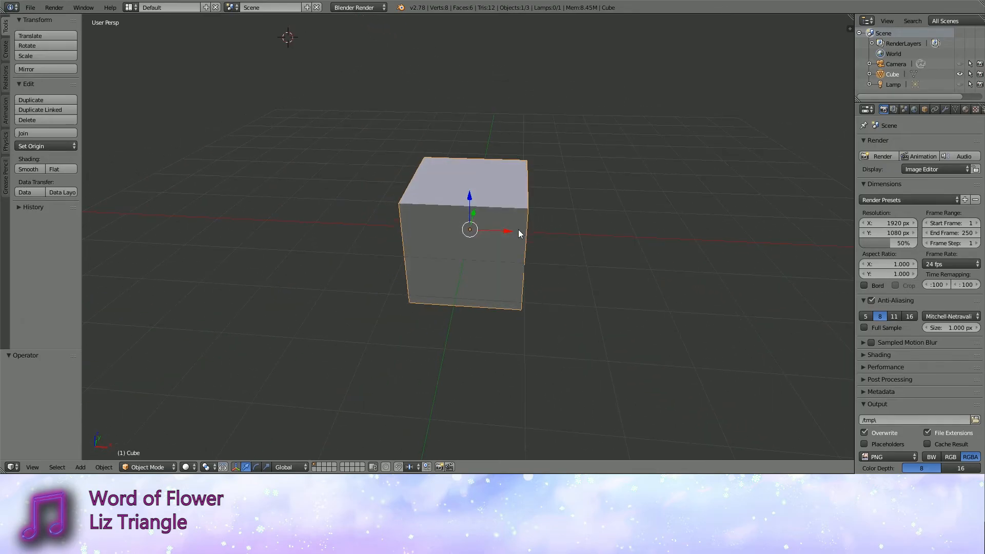
middle_click_drag(518, 229, 546, 302)
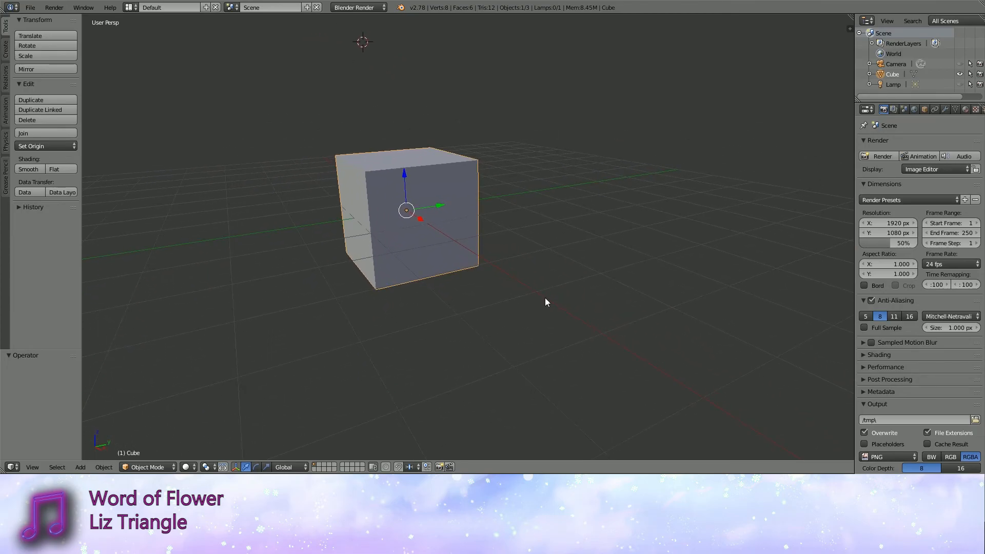
key("s")
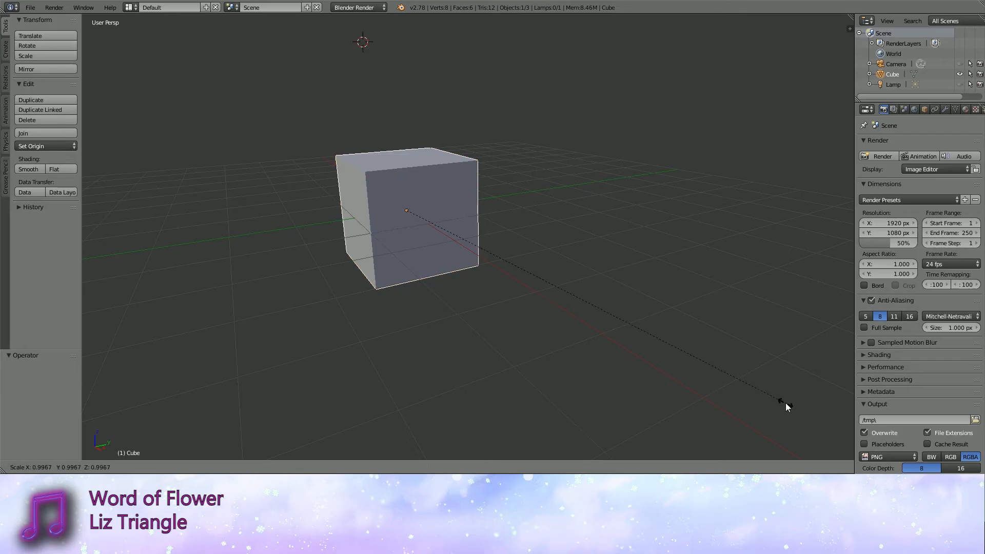
key("z")
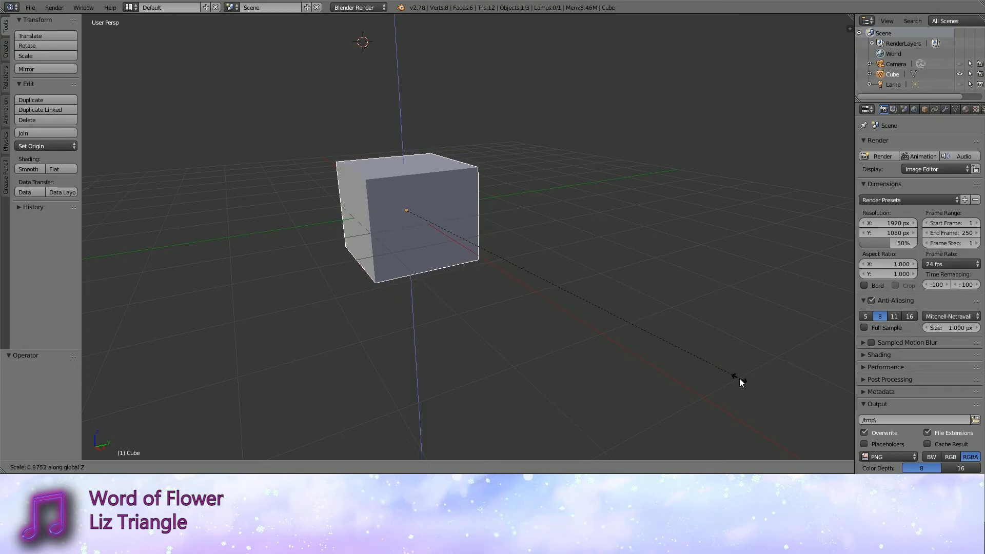
left_click(490, 264)
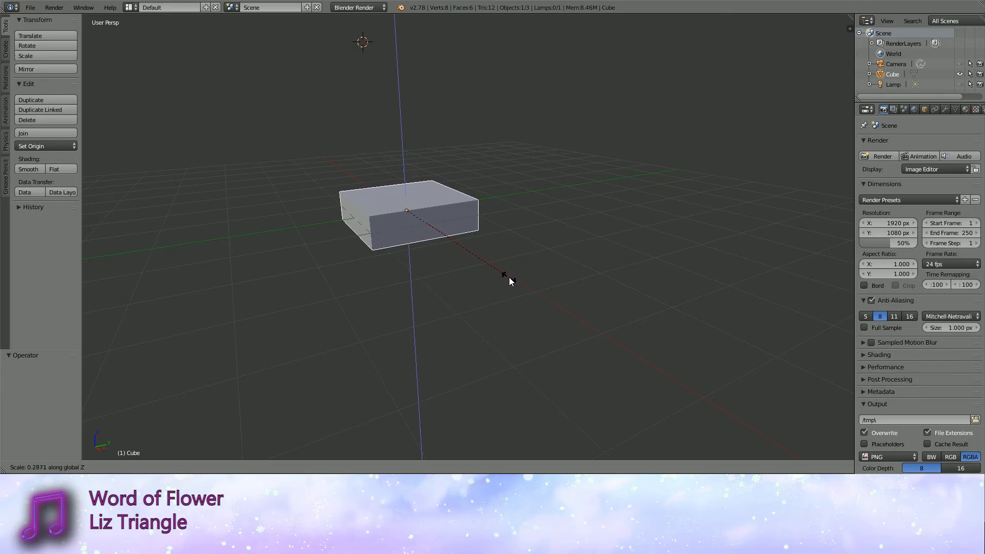
left_click(485, 261)
Raise the slab about 0.341 along the Z axis.
middle_click_drag(485, 261, 477, 285)
left_click_drag(432, 213, 436, 187)
middle_click_drag(436, 188, 540, 304)
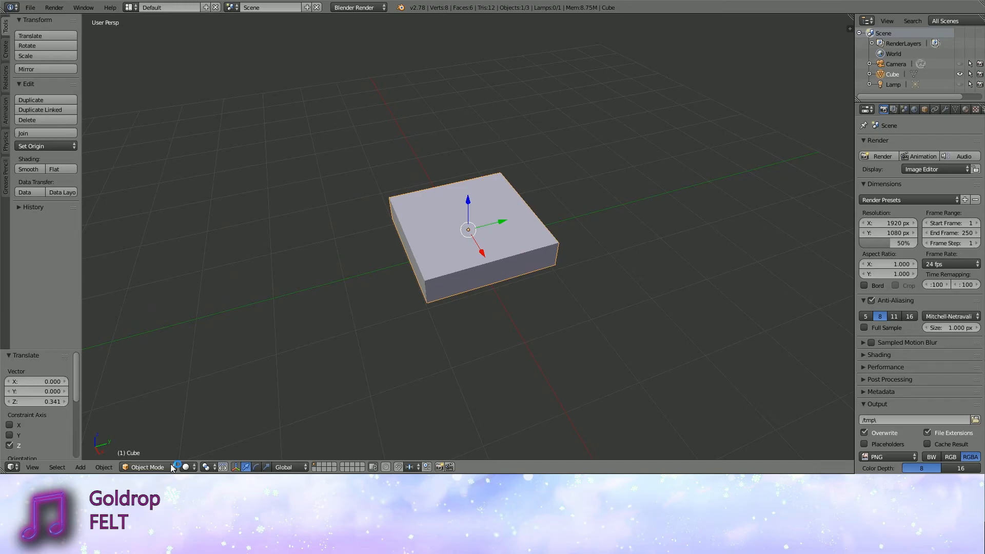
left_click(195, 423)
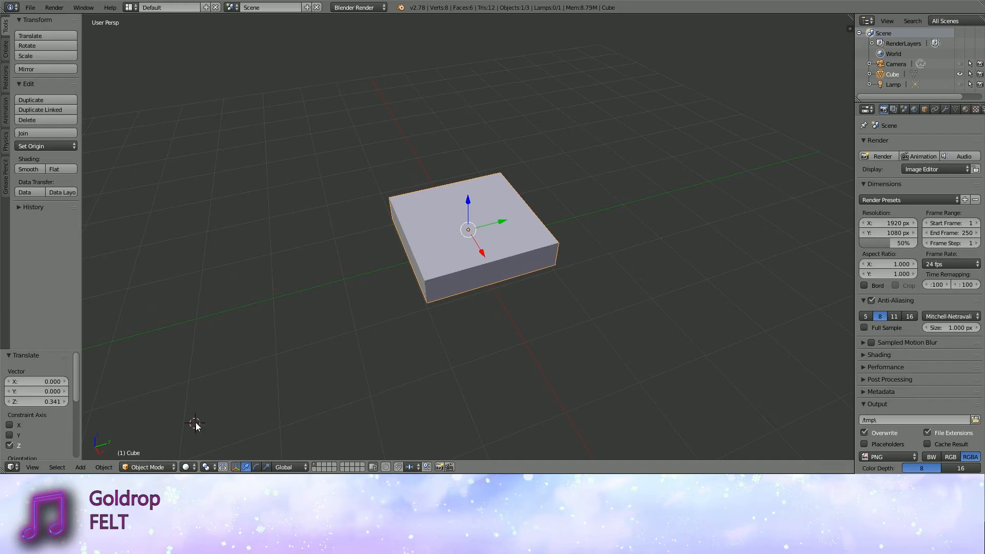
Enter Edit Mode on the slab and select its top face in face select mode.
left_click(156, 467)
left_click(159, 443)
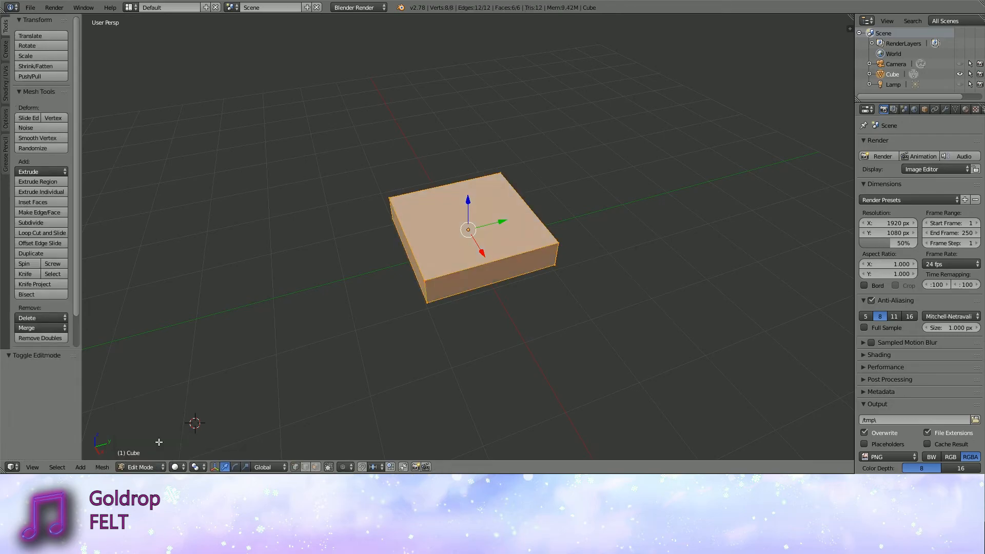
middle_click_drag(159, 442, 504, 272)
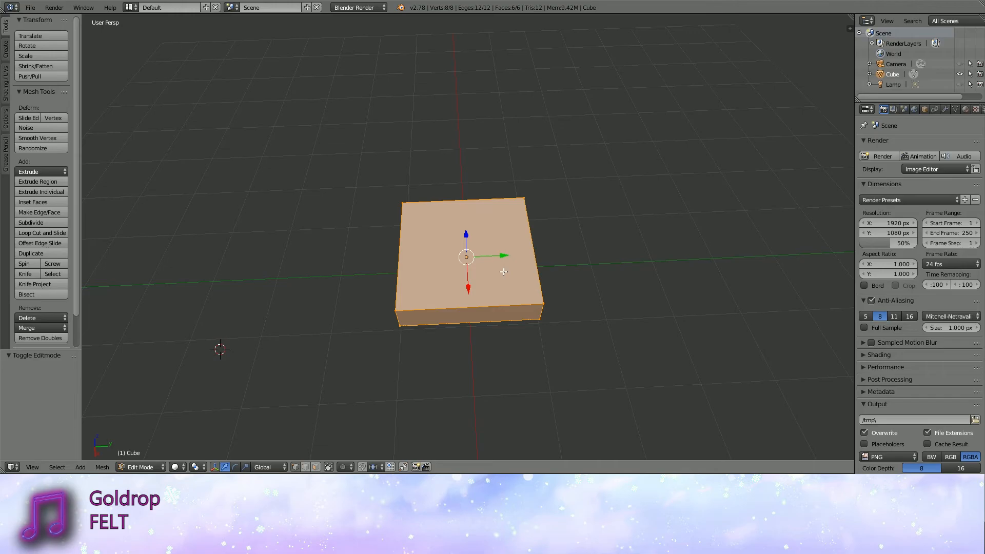
left_click(305, 467)
left_click(304, 468)
left_click(316, 467)
right_click(433, 298)
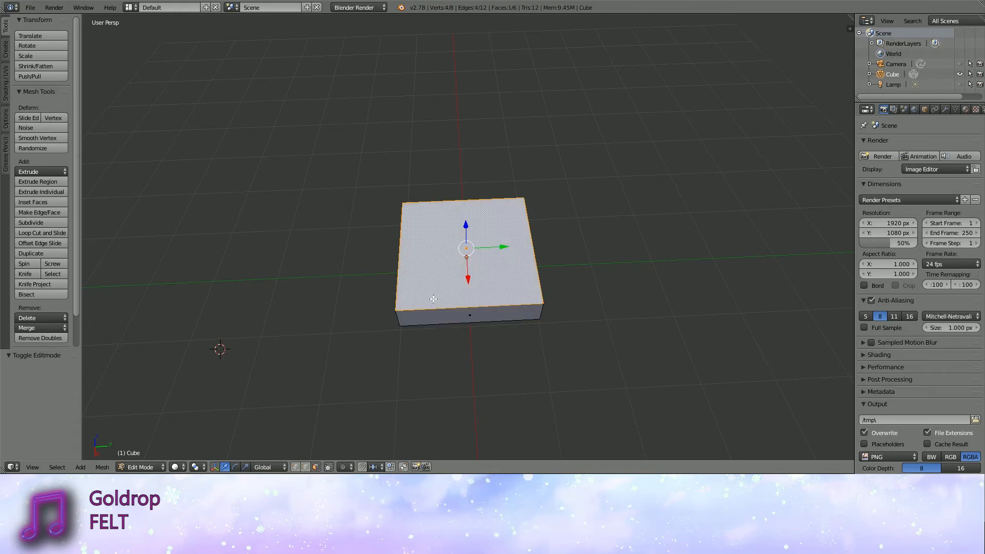
Select one top front corner in vertex select mode and the top front edge in edge select mode.
left_click(307, 468)
right_click(393, 310)
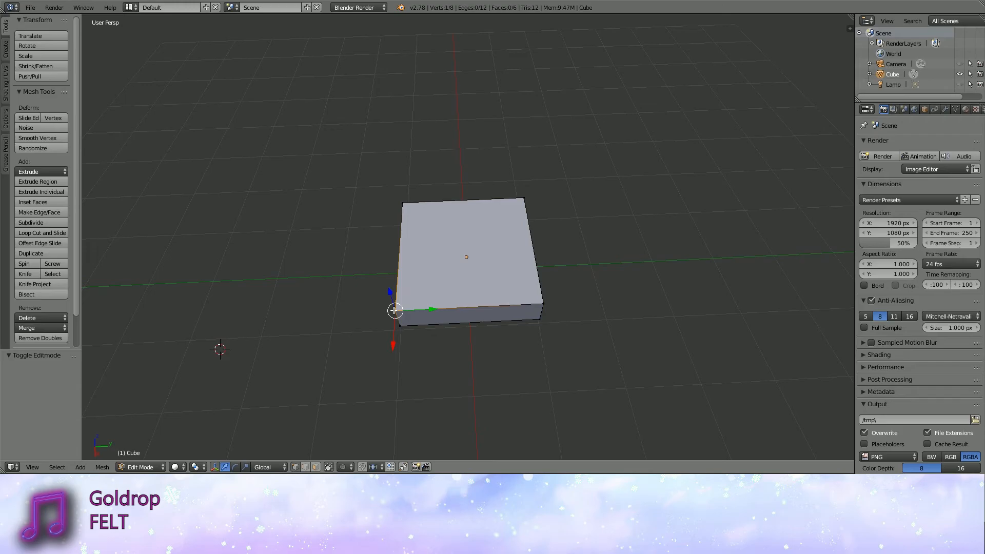
left_click(306, 467)
right_click(450, 308)
Go back to face select mode and pick the slab's top face again.
left_click(296, 467)
left_click(316, 467)
right_click(465, 277)
Select the slab's top corner vertices one at a time in vertex select mode and clear the selection.
left_click(306, 467)
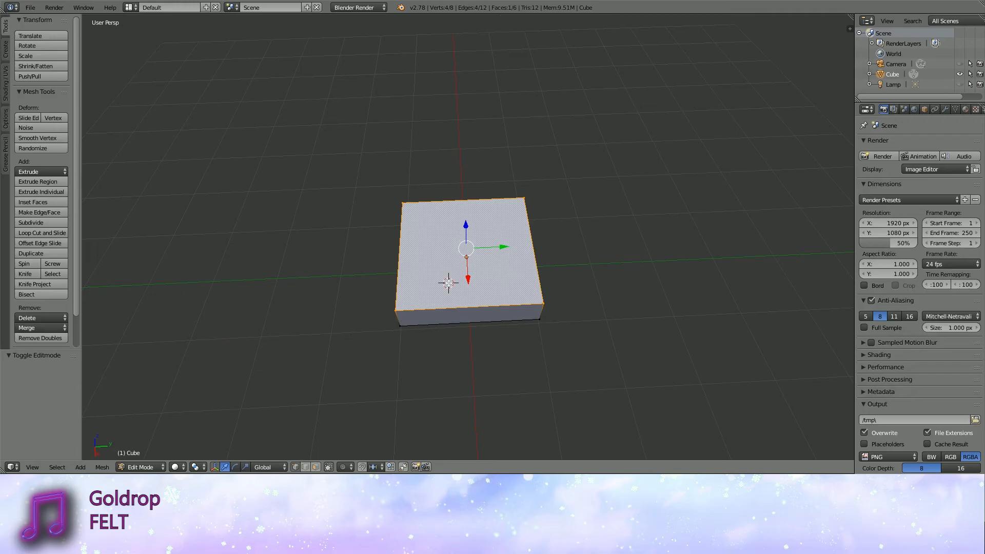
right_click(544, 303)
right_click(396, 309)
right_click(402, 203)
right_click(521, 199)
right_click(394, 310)
right_click(402, 204)
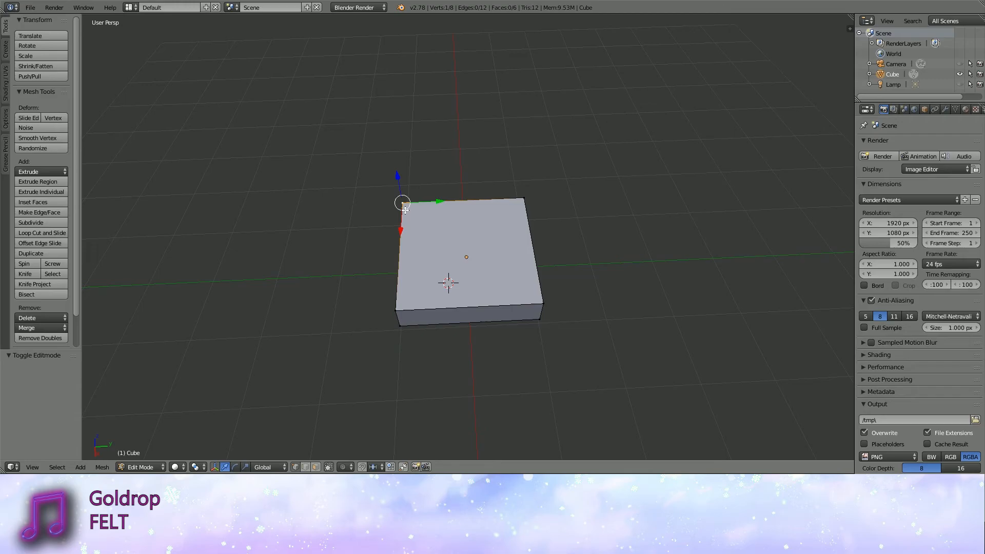
middle_click_drag(526, 301, 545, 329, "shift")
key("a")
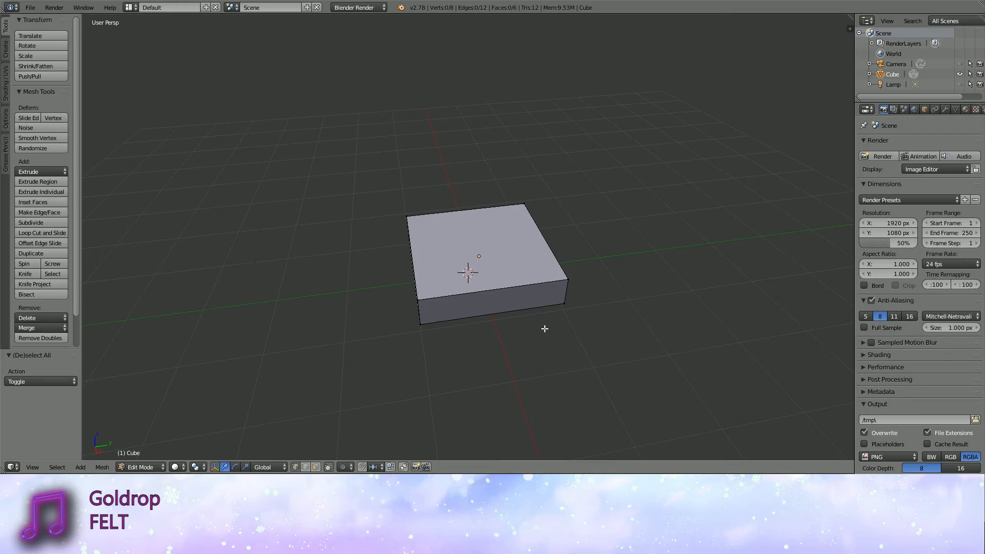
Select the whole slab mesh and extrude it along the global Y axis to place a second slab beside it.
middle_click_drag(545, 329, 449, 311)
key("a")
key("e")
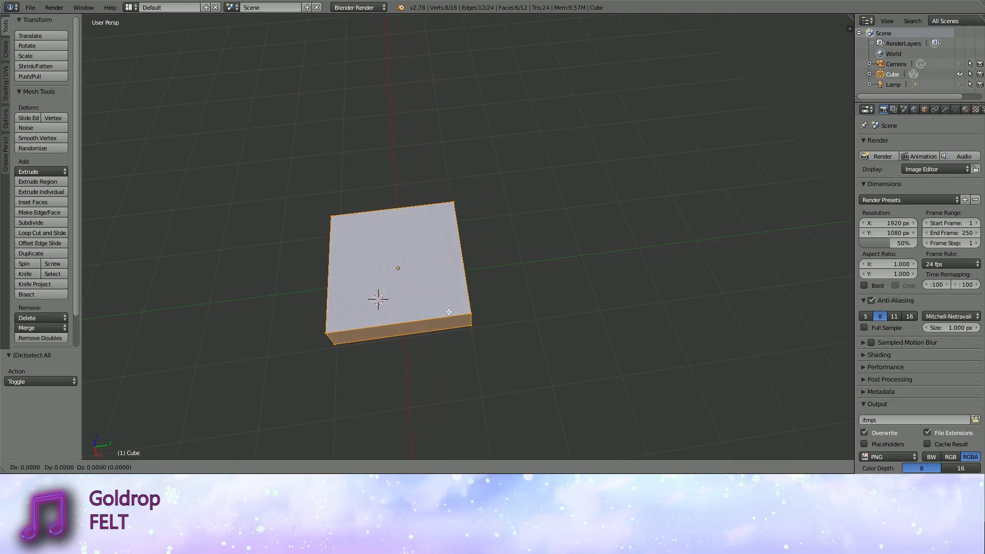
key("y")
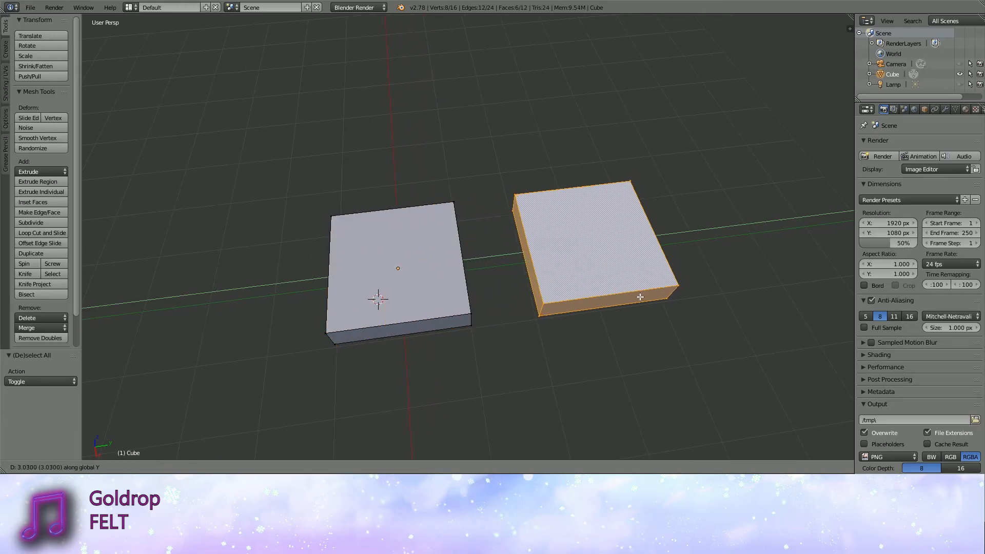
left_click(624, 298)
Select several faces of the original slab in face select mode and extend the selection to all its linked geometry.
middle_click_drag(624, 298, 423, 290)
key("a")
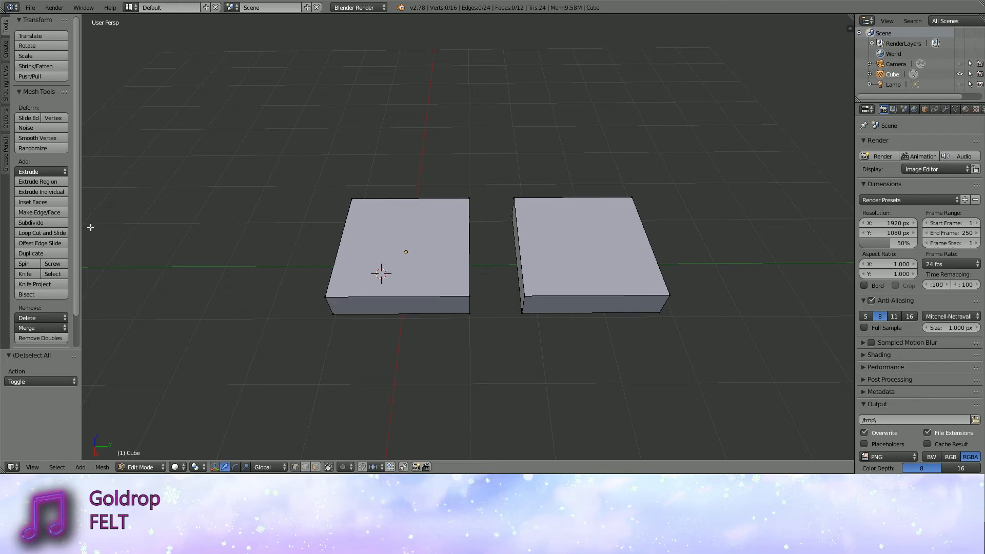
left_click(316, 467)
right_click(407, 259)
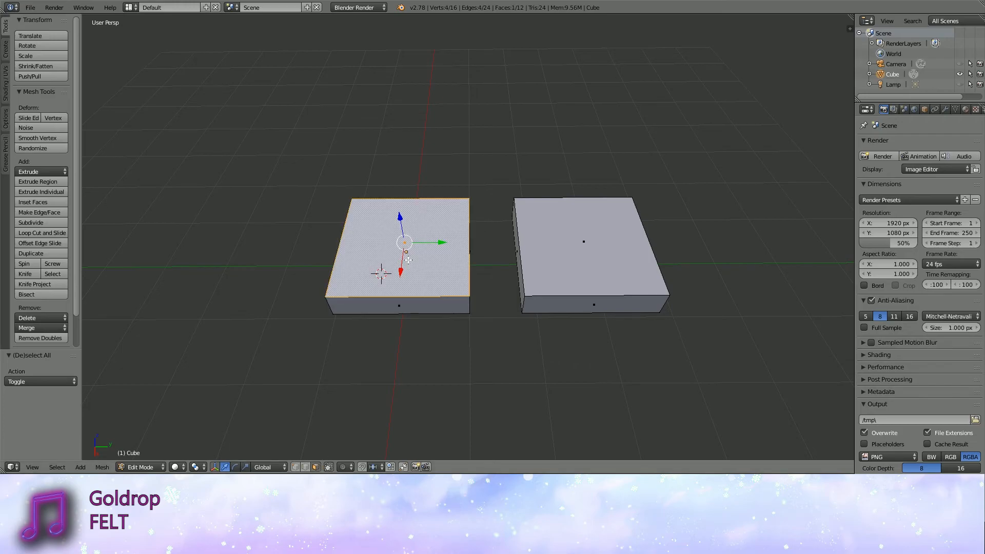
right_click(406, 306, "shift")
middle_click_drag(407, 305, 380, 205)
right_click(382, 285, "shift")
right_click(382, 206, "shift")
key("ctrl+l")
middle_click_drag(431, 231, 462, 254)
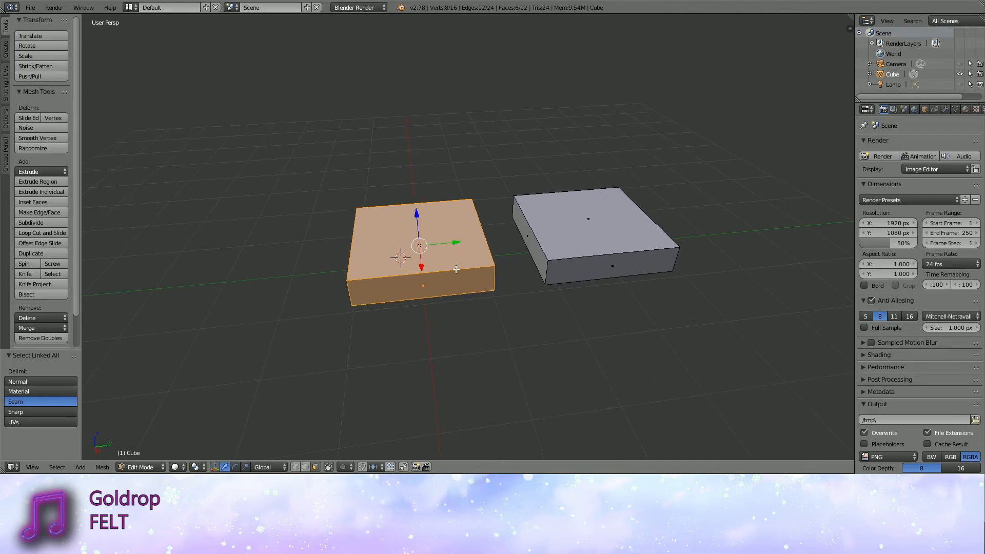
Subdivide the selected original slab and inspect the resulting cuts from several angles.
left_click(47, 223)
scroll(400, 289, "up", 3)
middle_click_drag(400, 288, 509, 250)
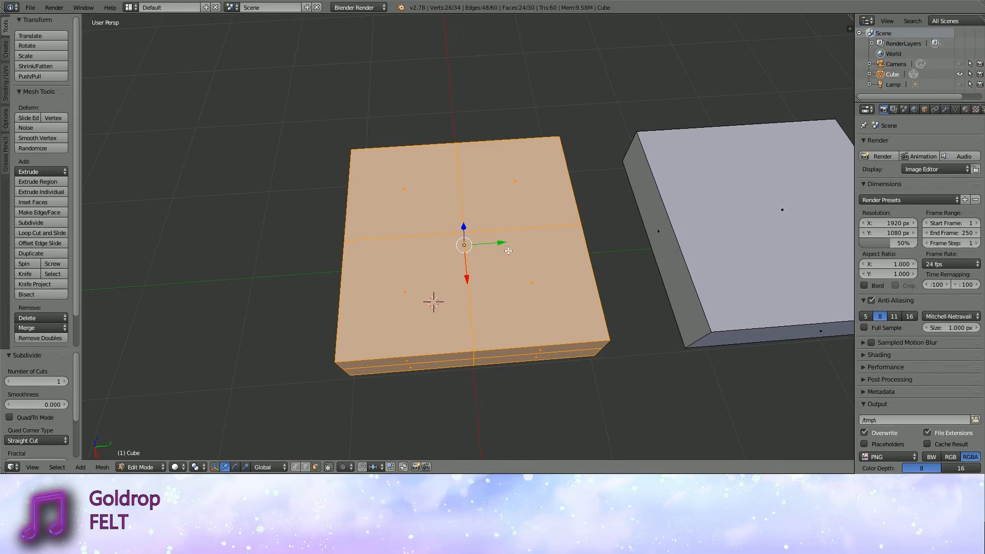
middle_click_drag(509, 250, 538, 228)
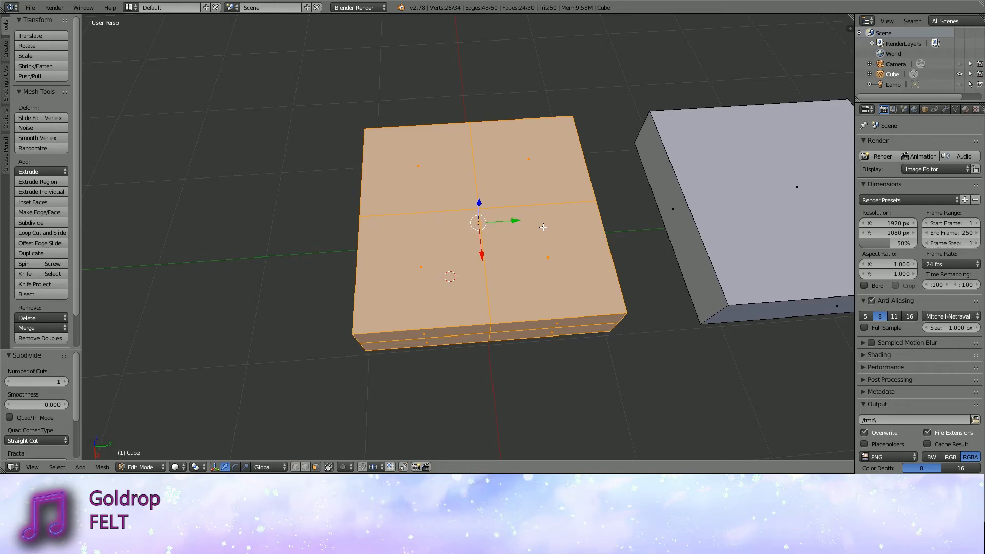
middle_click_drag(543, 227, 533, 274)
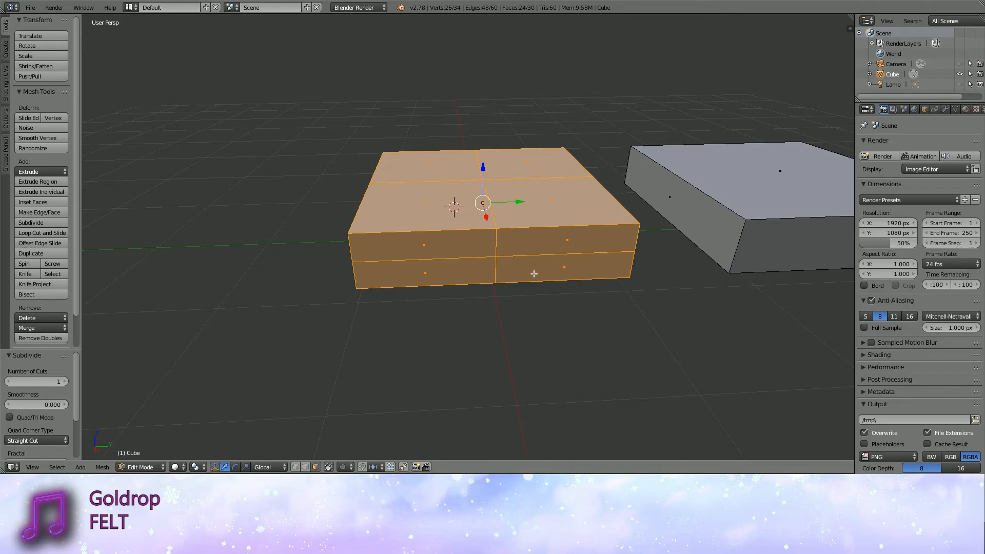
middle_click_drag(534, 274, 535, 268)
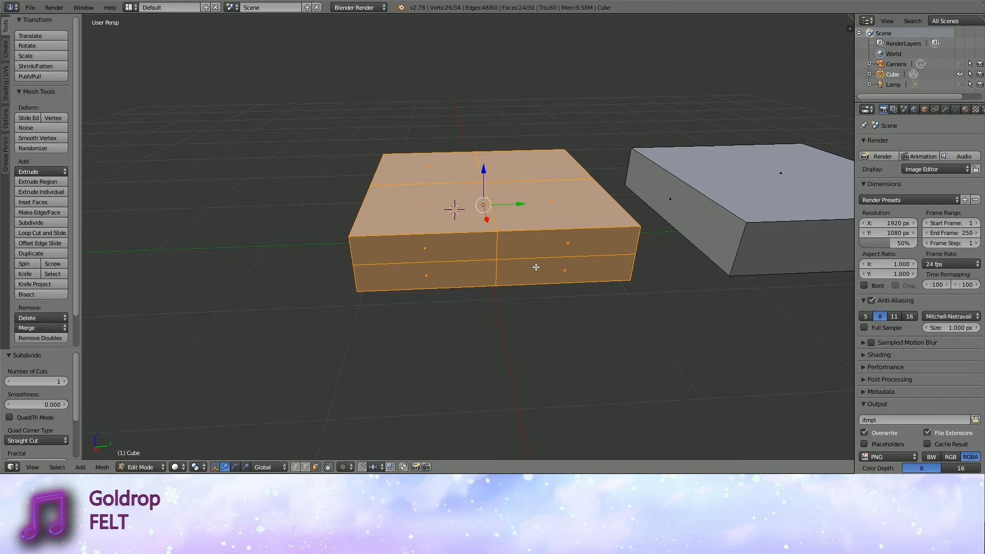
mouse_move(535, 267)
middle_mouse_down()
mouse_move(707, 263)
mouse_move(515, 255)
mouse_move(519, 281)
mouse_move(517, 271)
middle_mouse_up()
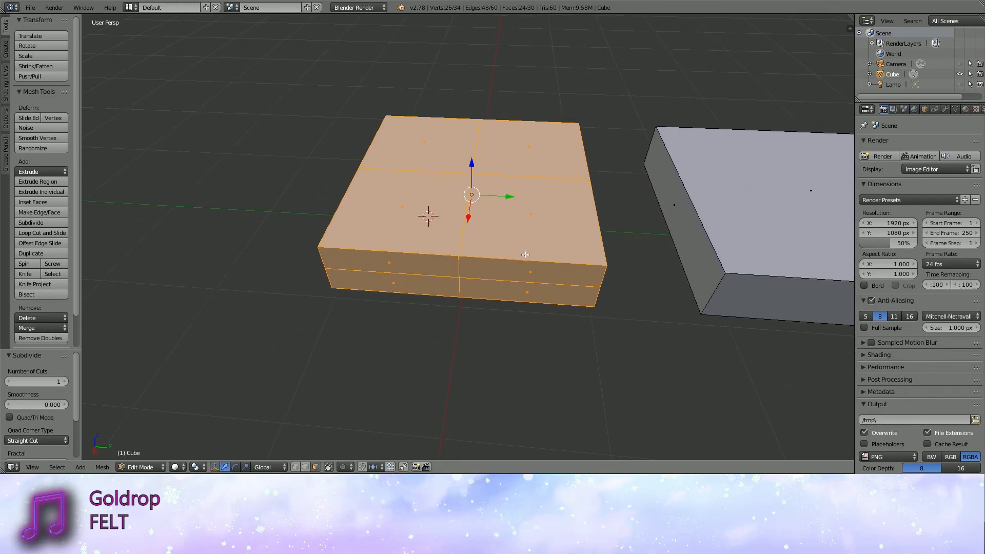
Set the subdivision's number of cuts to 2.
left_click(65, 381)
middle_click_drag(492, 328, 493, 290)
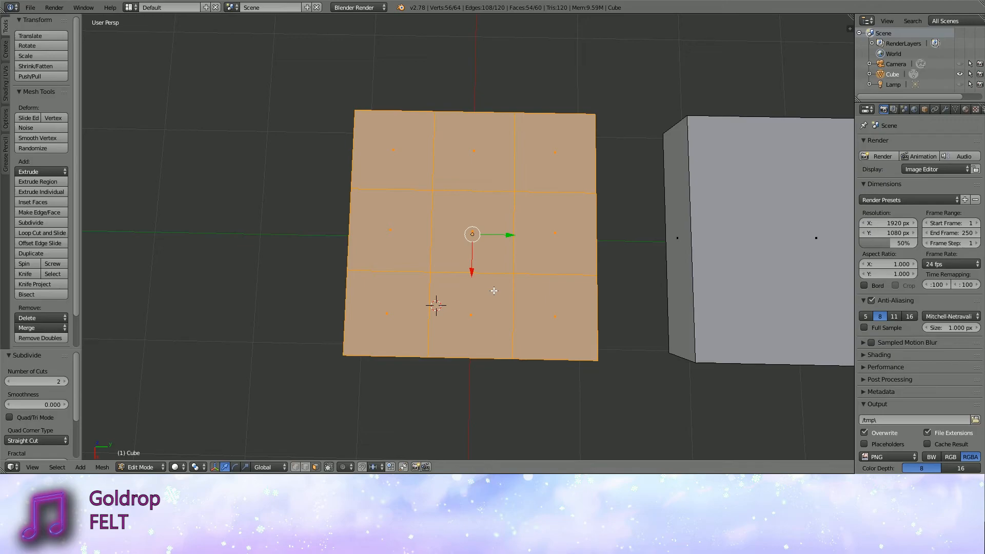
middle_click_drag(516, 199, 489, 243, "shift")
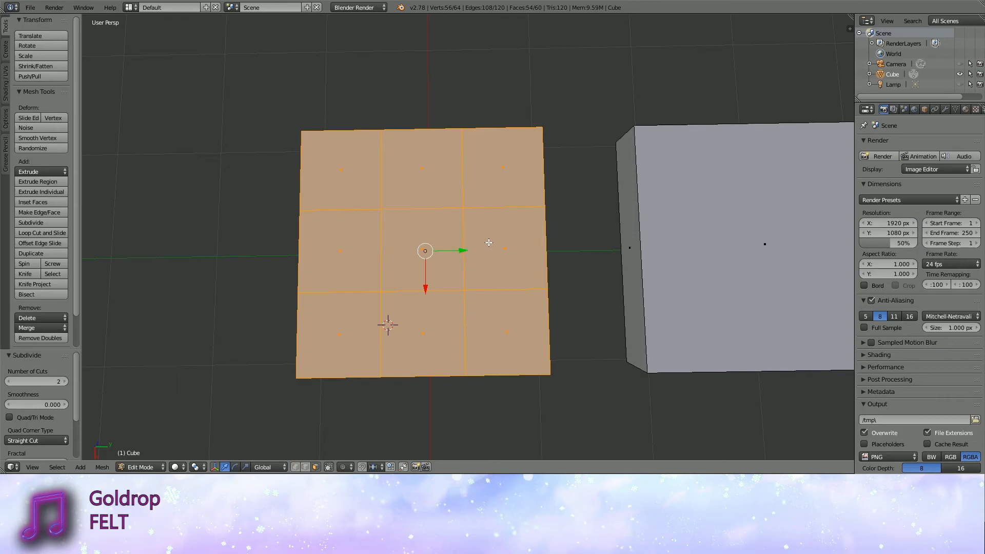
mouse_move(488, 279)
middle_mouse_down("shift")
mouse_move(490, 296)
mouse_move(487, 282)
middle_mouse_up("shift")
Select the corner faces of the subdivided slab's top grid one after another.
right_click(341, 185)
right_click(502, 177)
right_click(340, 335)
right_click(342, 198)
right_click(505, 177)
right_click(508, 336)
right_click(339, 336)
right_click(341, 185)
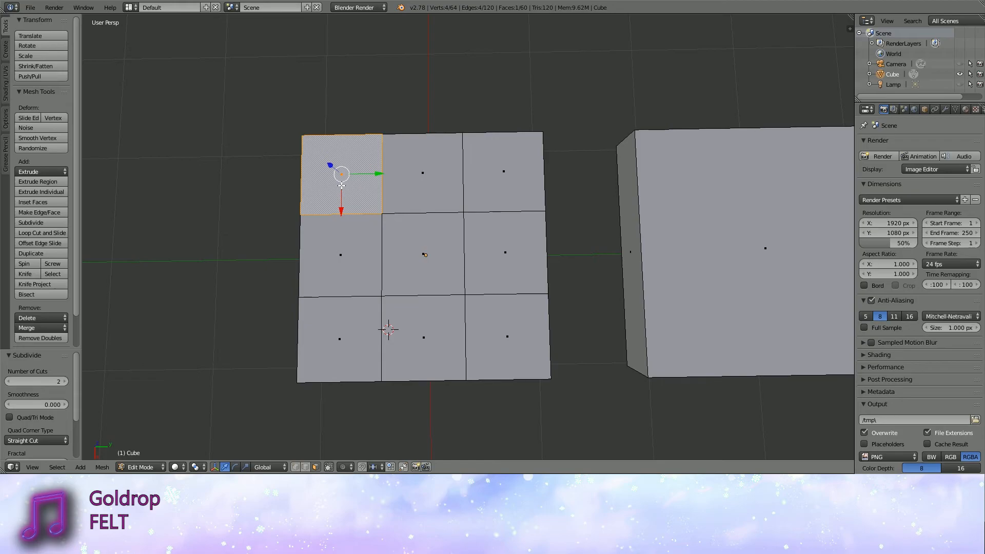
Select the faces in each column of the subdivided slab's front side one at a time.
middle_click_drag(341, 185, 462, 244)
right_click(436, 204)
right_click(436, 222)
right_click(437, 241)
right_click(422, 201)
right_click(419, 224)
right_click(331, 244)
right_click(329, 223)
right_click(327, 201)
right_click(427, 200)
right_click(428, 221)
right_click(429, 242)
right_click(510, 245)
right_click(509, 222)
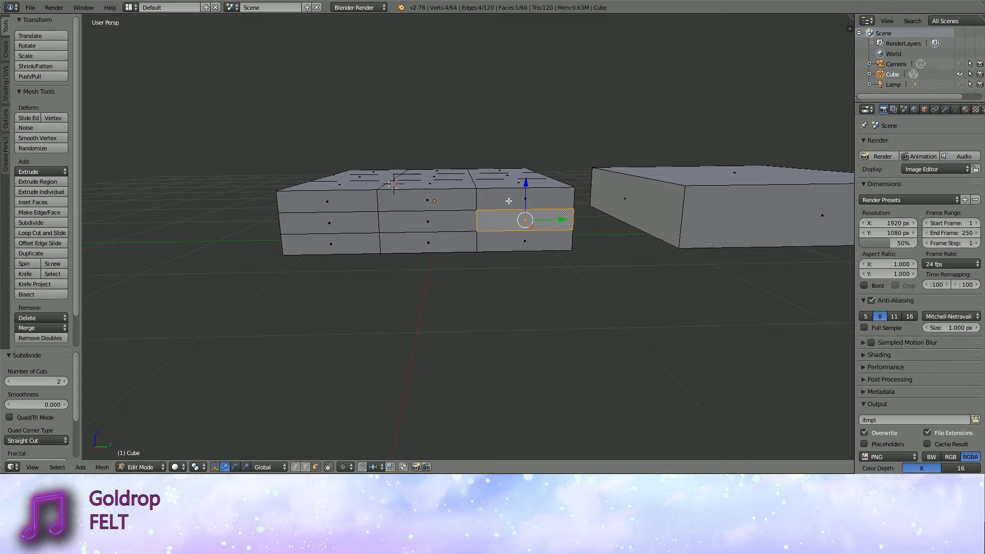
Try a single centred loop cut through the second slab, parallel to the X axis, and undo it.
middle_click_drag(508, 200, 590, 287)
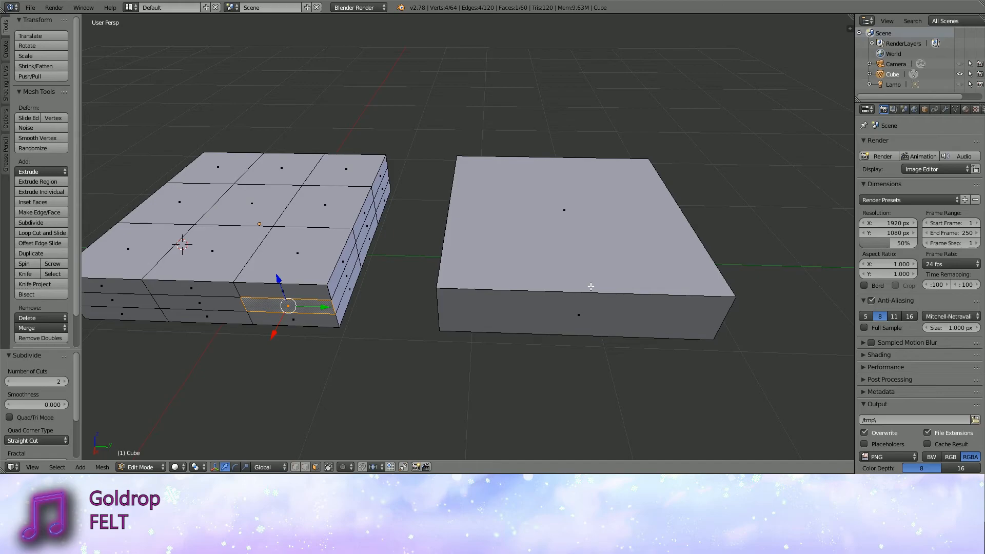
middle_click_drag(635, 250, 591, 244, "shift")
key("ctrl+r")
left_click(497, 287)
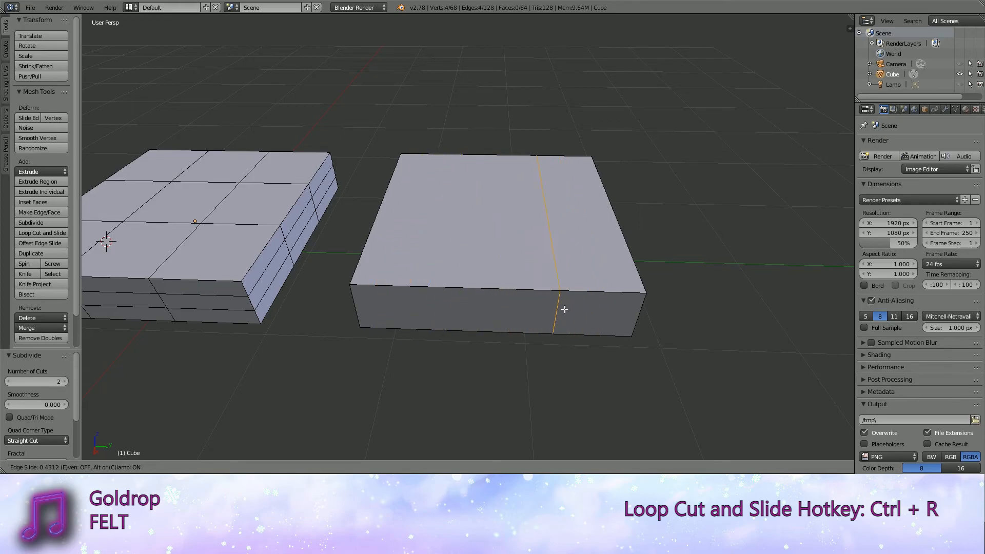
right_click(588, 308)
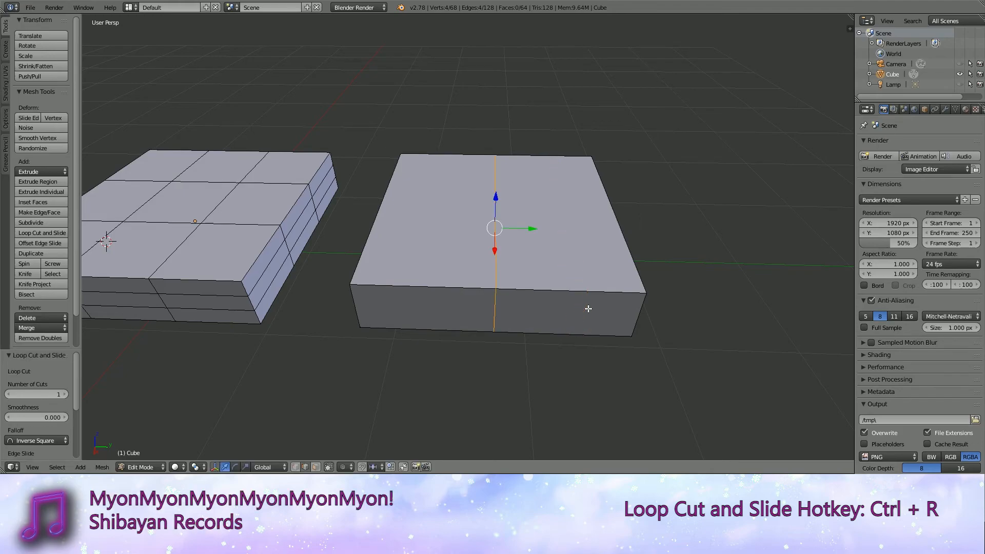
key("ctrl+z")
Add two evenly spaced loop cuts through the second slab, parallel to the X axis.
middle_click_drag(481, 274, 479, 276, "shift")
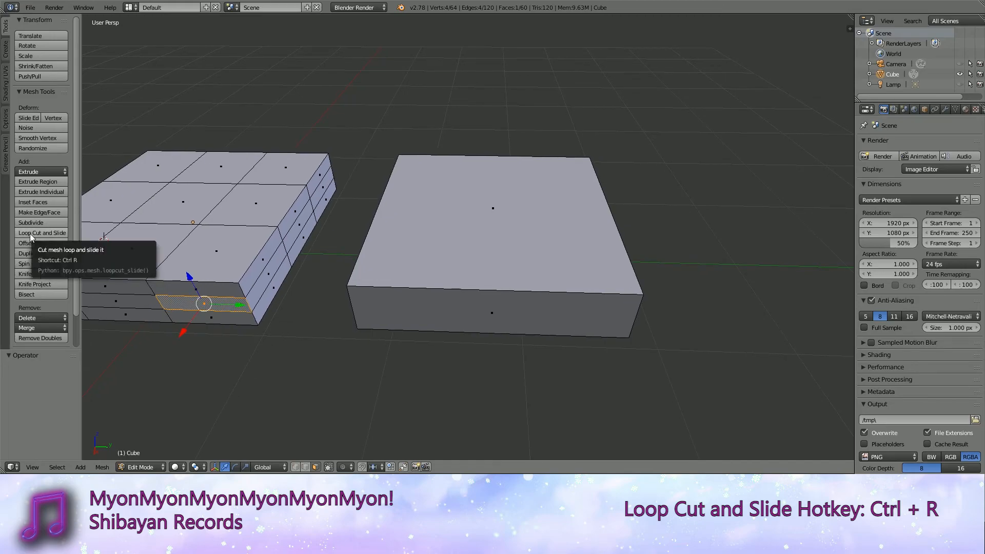
middle_click_drag(473, 253, 471, 267, "shift")
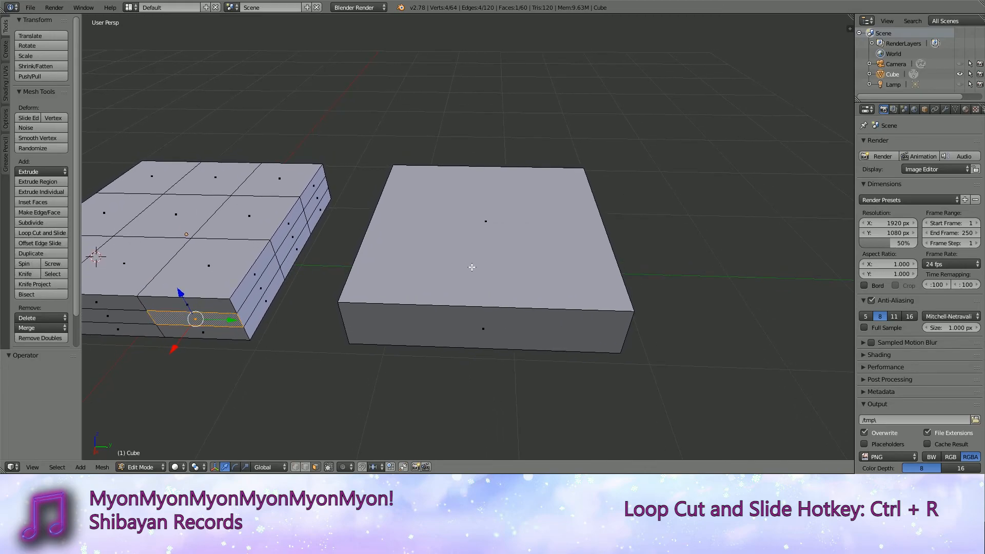
key("ctrl+r")
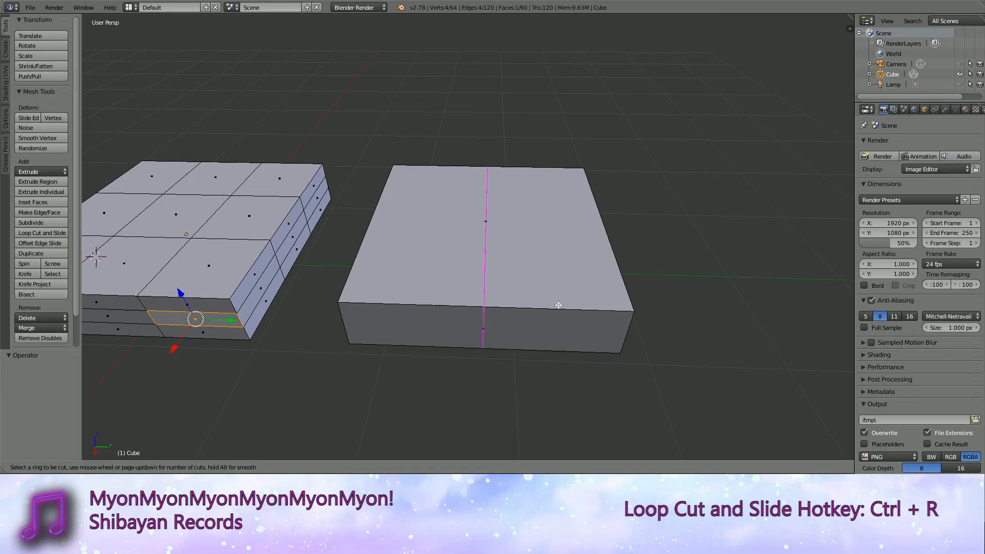
scroll(559, 304, "up", 2)
scroll(561, 304, "up", 2)
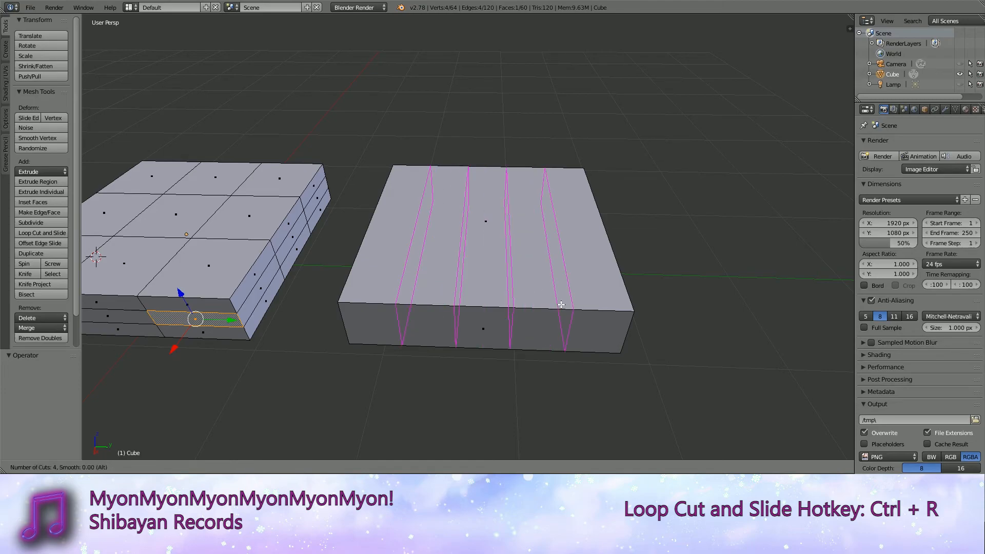
scroll(561, 304, "up", 1)
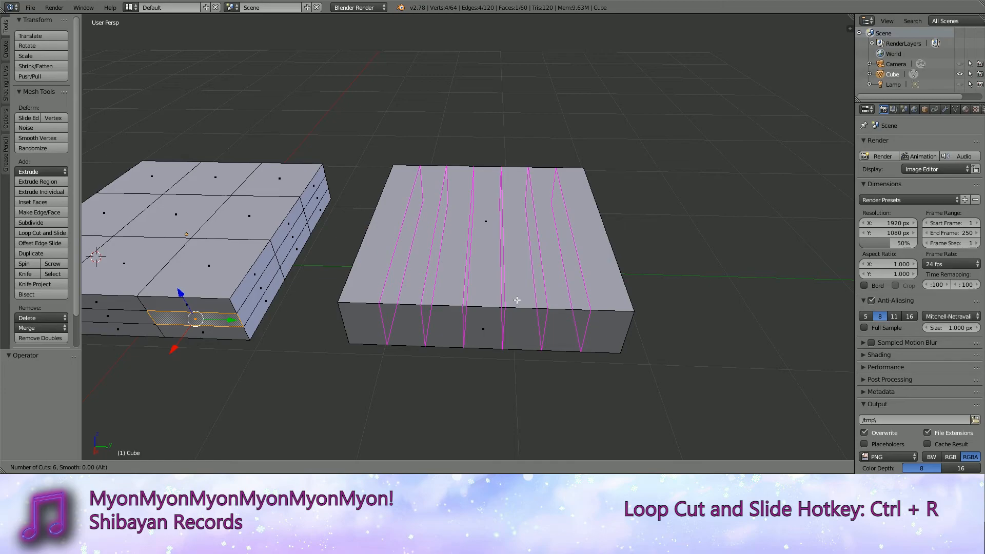
scroll(516, 300, "down", 3)
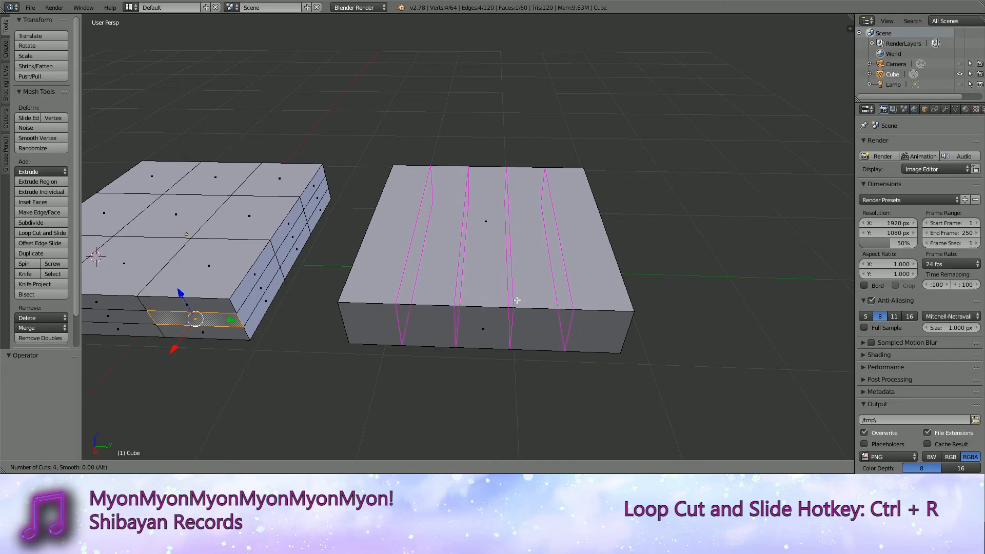
scroll(516, 299, "down", 1)
left_click(517, 300)
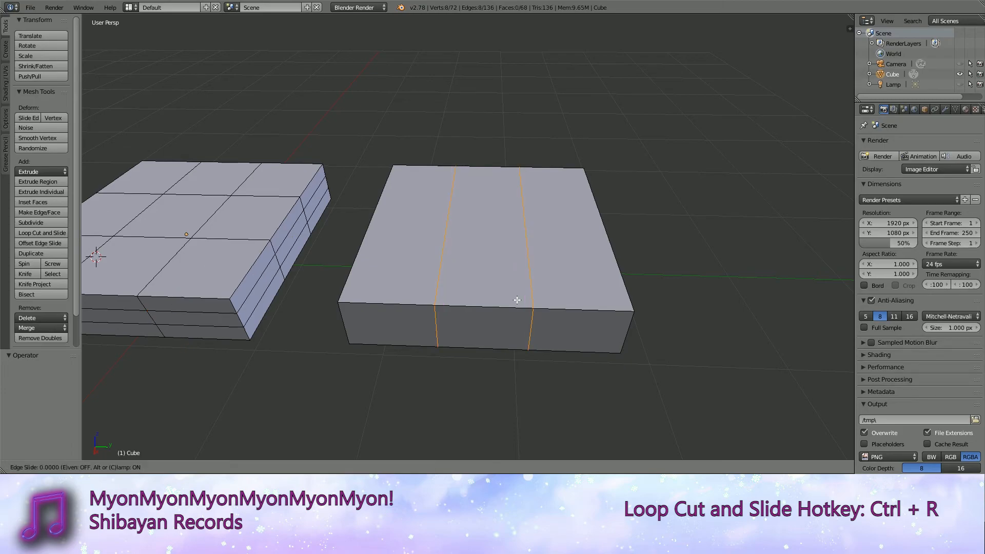
left_click(517, 299)
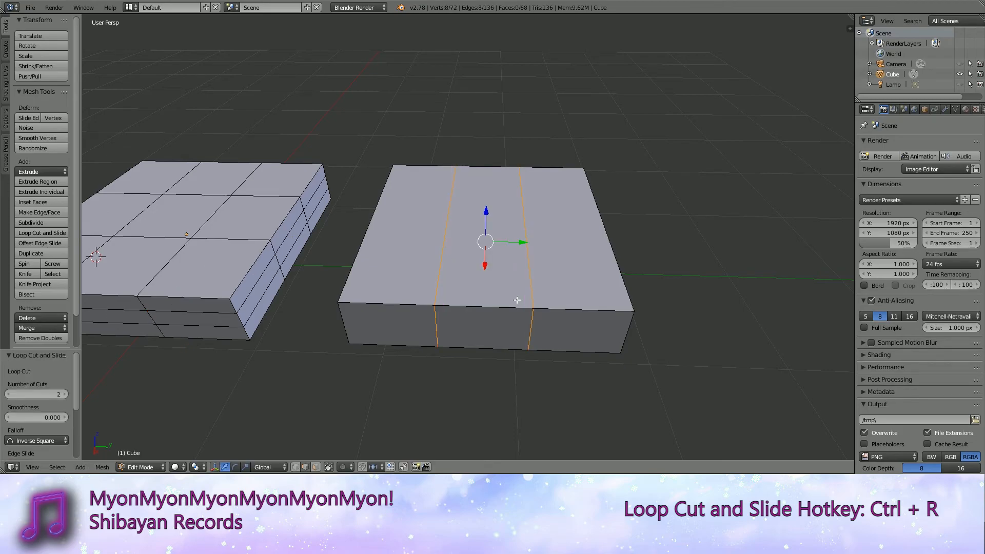
Try a single loop cut through the second slab parallel to the Y axis, twice, and undo it each time.
key("ctrl+r")
left_click(607, 226)
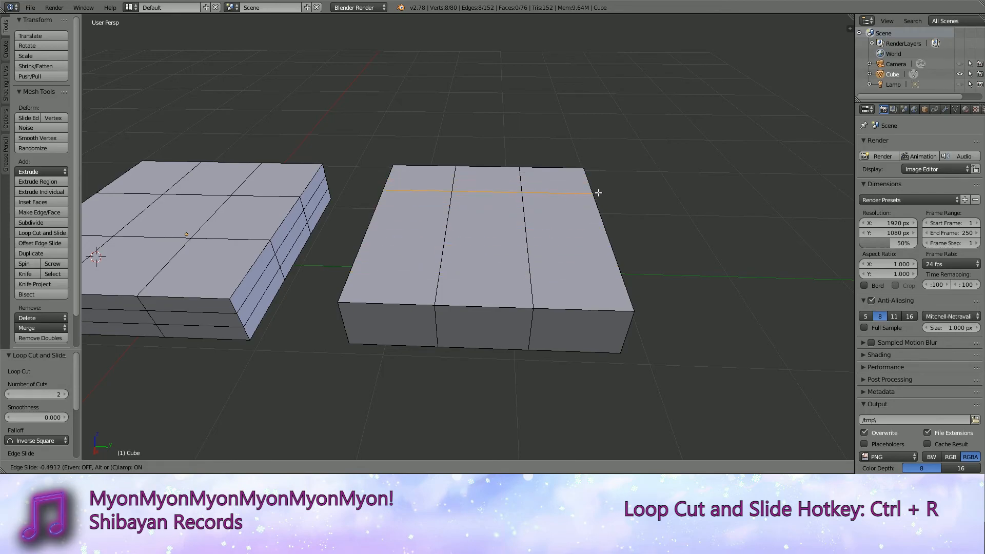
left_click(602, 224)
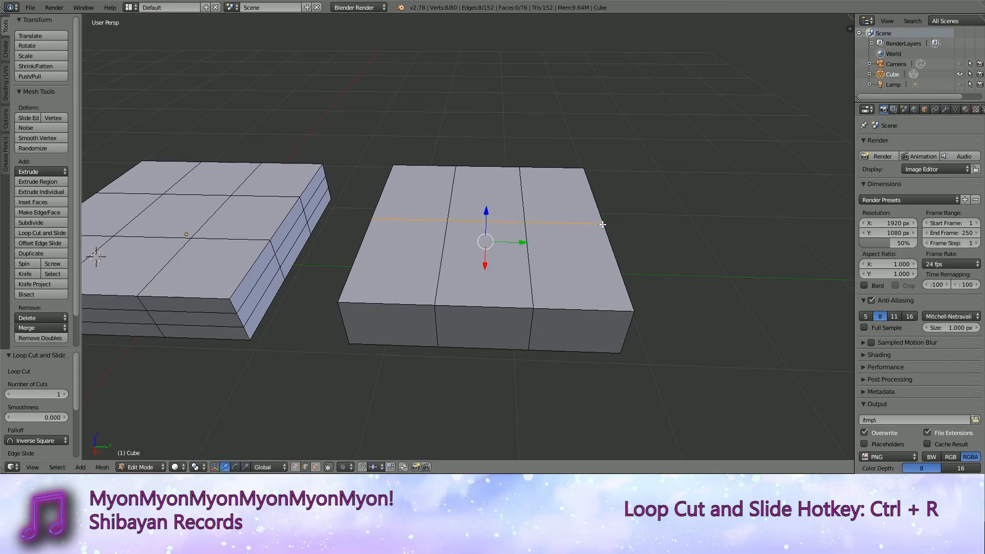
middle_click_drag(602, 224, 557, 293)
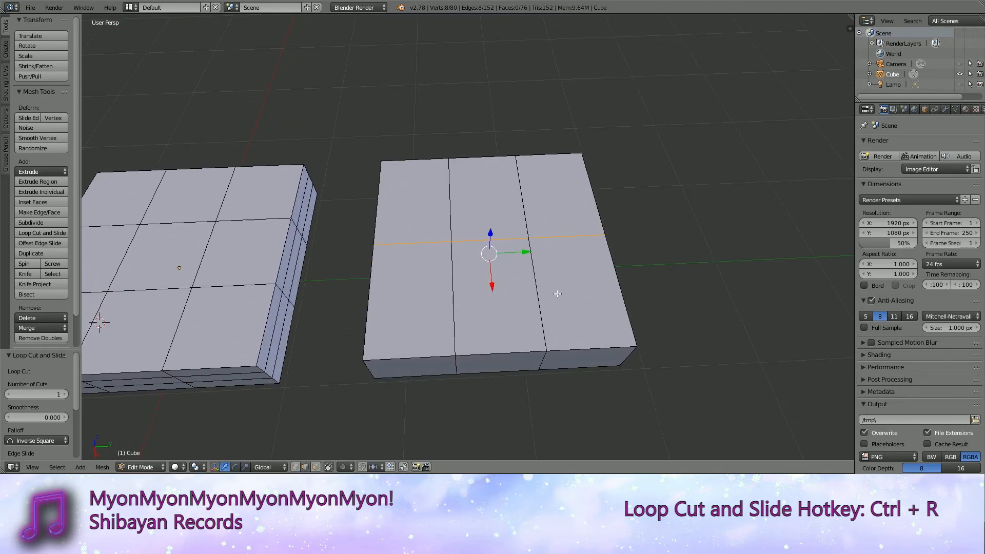
key("ctrl+z")
key("ctrl+r")
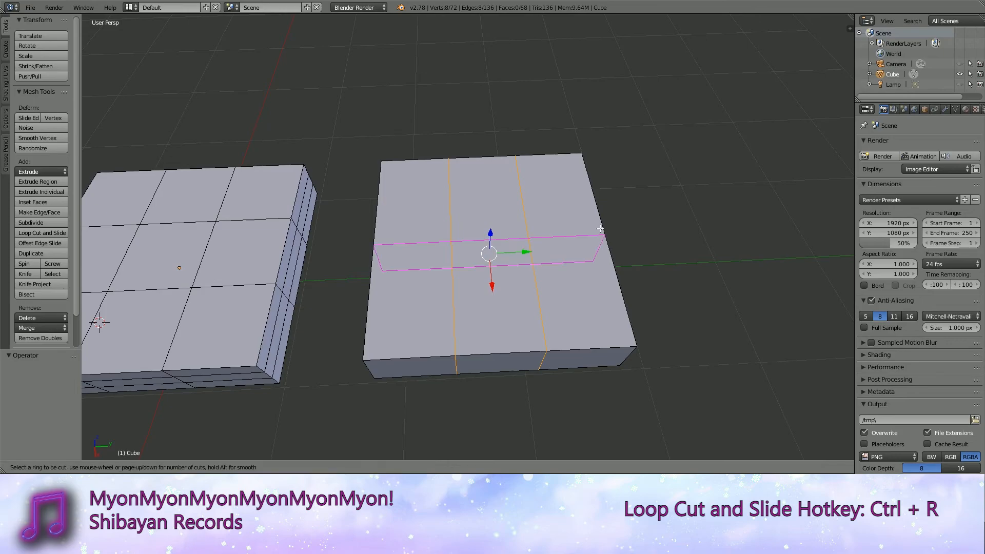
left_click(600, 228)
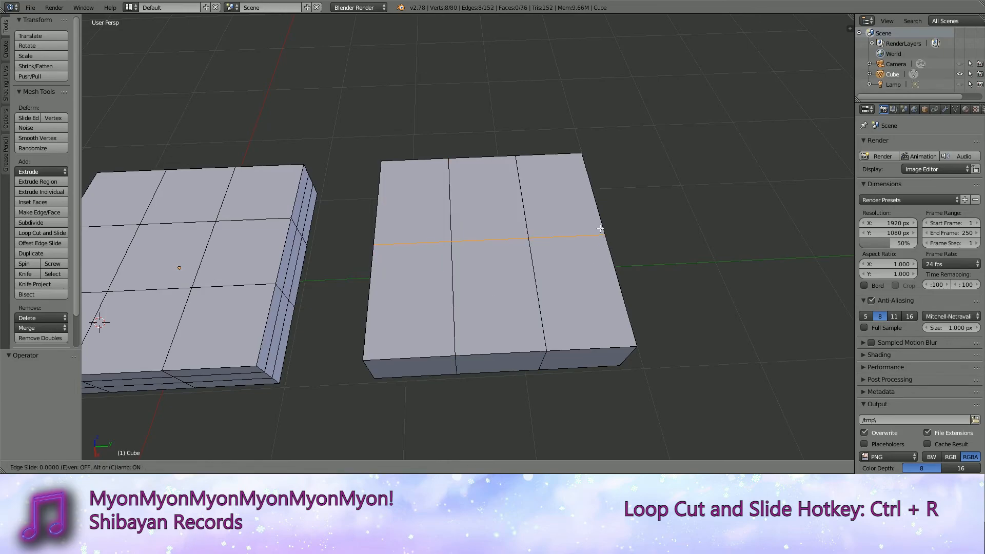
left_click(600, 228)
middle_click_drag(600, 229, 559, 284)
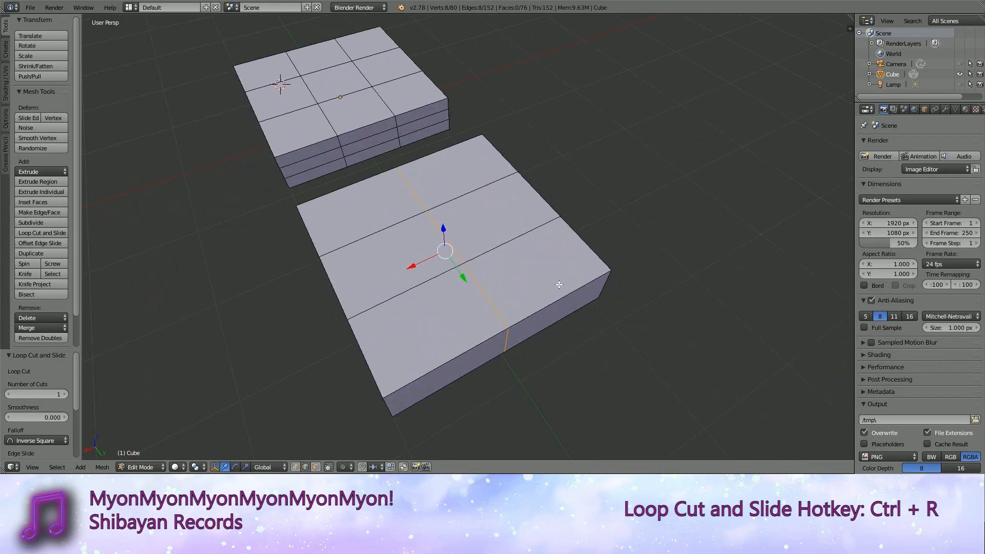
mouse_move(559, 284)
middle_mouse_down()
mouse_move(524, 279)
mouse_move(578, 288)
middle_mouse_up()
key("ctrl+z")
Add two evenly spaced, unslid loop cuts through the second slab parallel to the Y axis and clear the selection.
key("ctrl+r")
scroll(578, 287, "up", 1)
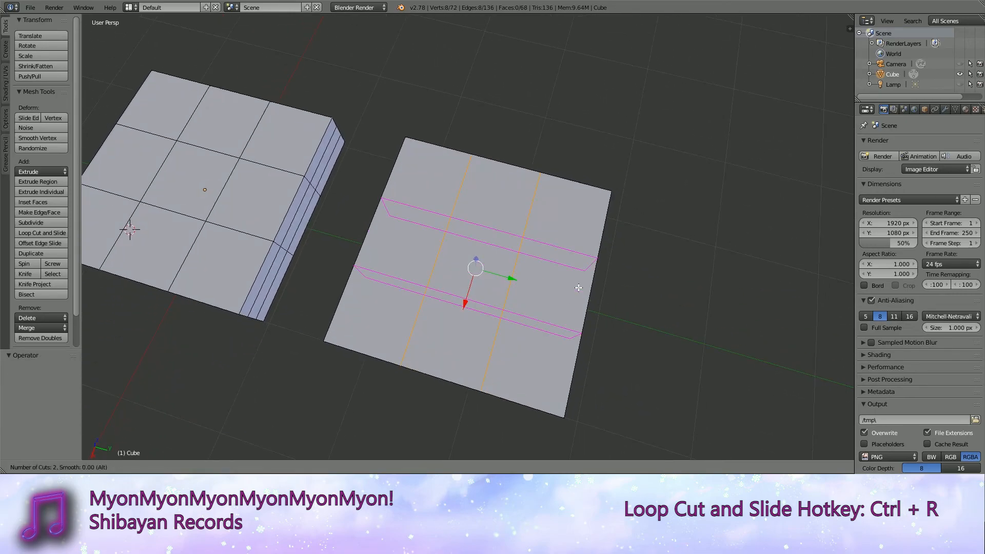
left_click(579, 288)
right_click(578, 286)
key("a")
Place the 3D cursor at various points across the second slab's front and top faces.
middle_click_drag(433, 299, 561, 252)
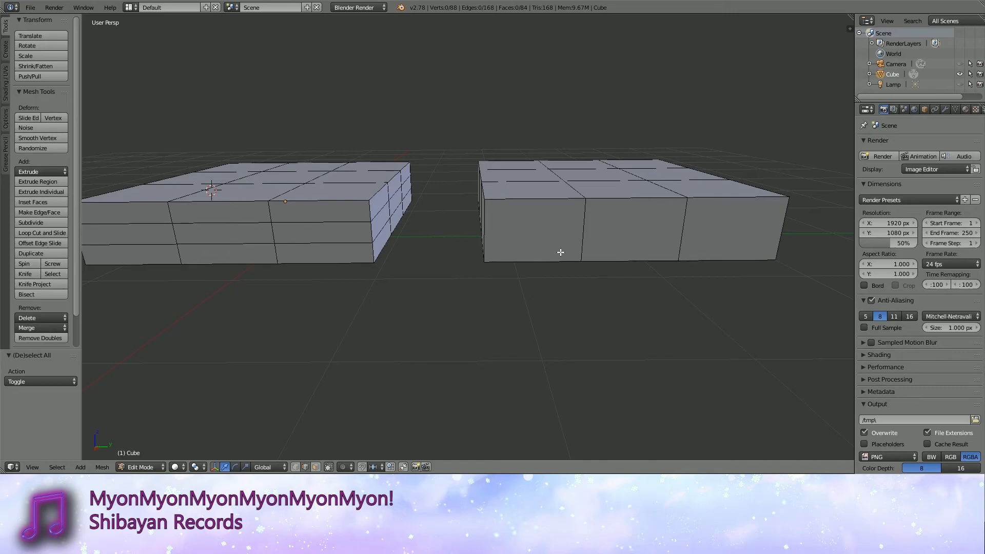
left_click(565, 200)
left_click(624, 240)
left_click(527, 220)
left_click(507, 224)
left_click(644, 224)
left_click(646, 184)
left_click(526, 177)
left_click(516, 202)
left_click(529, 220)
left_click(648, 223)
left_click(604, 168)
left_click(528, 201)
left_click(643, 220)
left_click(658, 170)
left_click(542, 179)
left_click(547, 194)
left_click(622, 162)
left_click(618, 196)
left_click(527, 193)
left_click(613, 199)
left_click(588, 183)
left_click(545, 215)
left_click(607, 263)
left_click(707, 242)
left_click(715, 182)
left_click(583, 147)
left_click(613, 237)
left_click(712, 251)
left_click(756, 230)
left_click(696, 194)
left_click(576, 195)
middle_click_drag(517, 233, 524, 241, "shift")
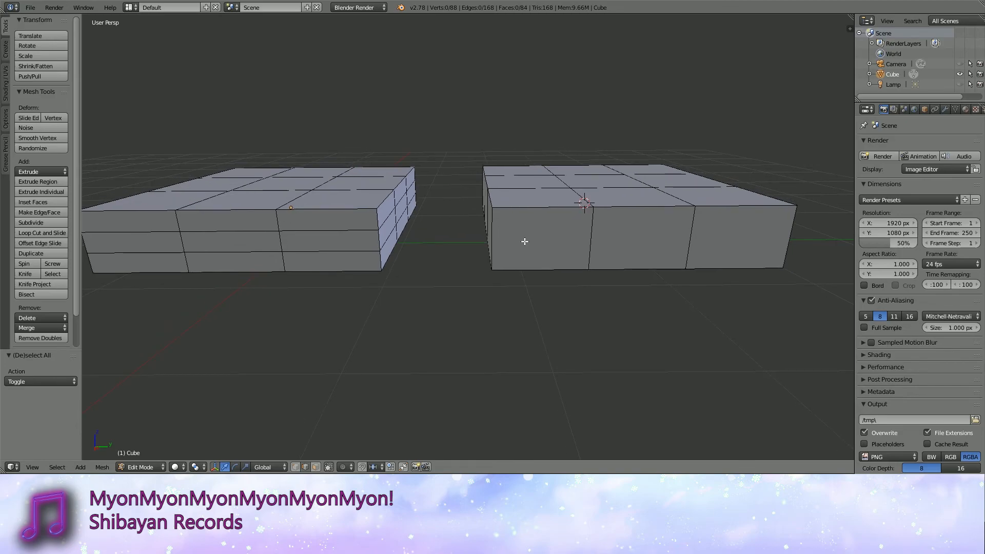
left_click(661, 219)
left_click(531, 226)
Place the 3D cursor on the middle of the original slab's front side.
left_click(206, 254)
left_click(290, 239)
left_click(221, 252)
left_click(218, 229)
left_click(241, 243)
left_click(204, 258)
left_click(200, 237)
left_click(215, 238)
left_click(216, 241)
Select individual horizontal edges on the original slab's front side one at a time and clear the selection.
right_click(329, 236)
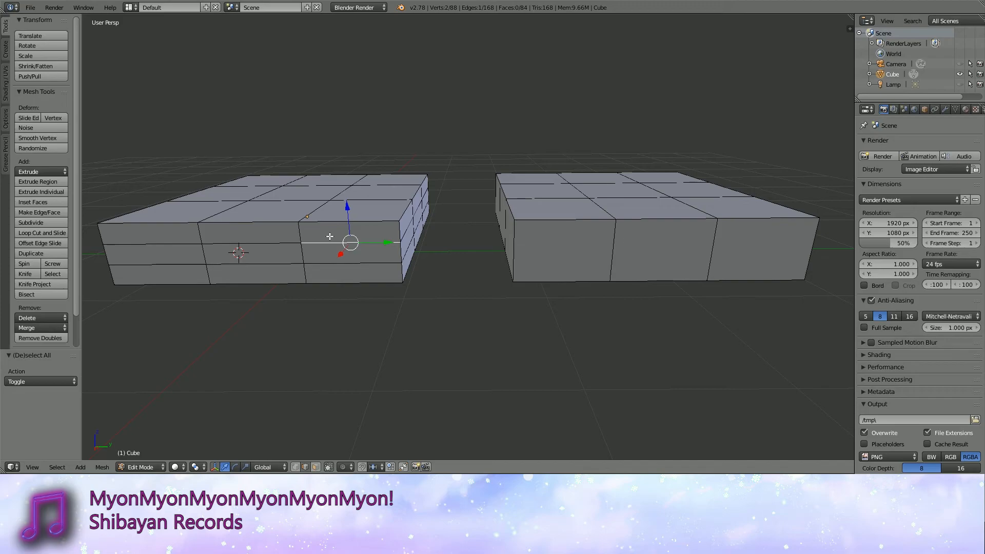
middle_click_drag(329, 236, 376, 243, "shift")
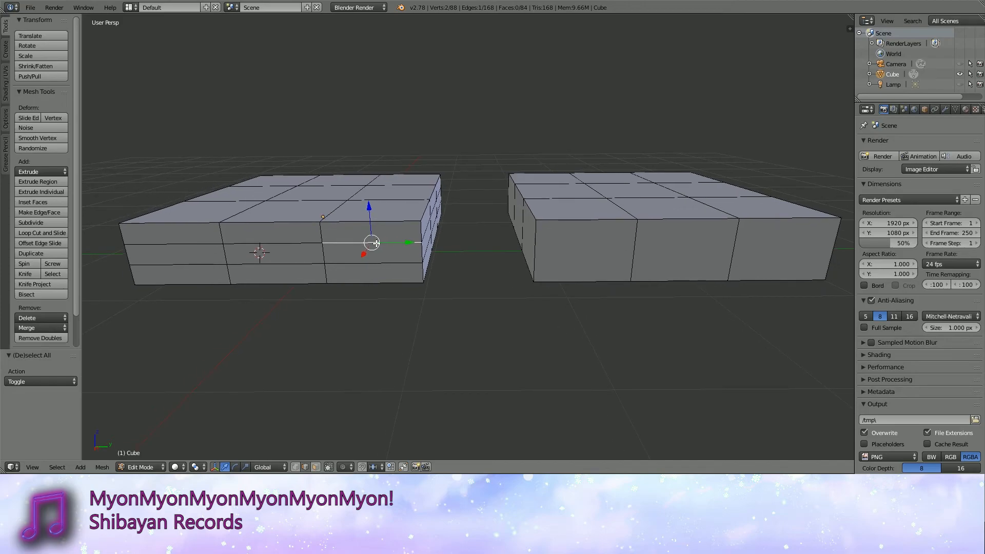
middle_click_drag(375, 243, 491, 284)
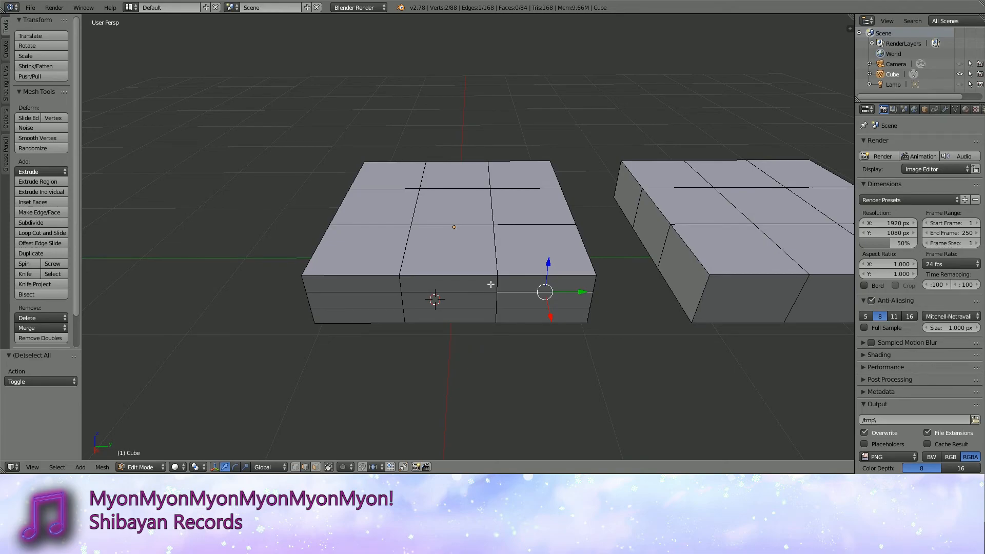
middle_click_drag(490, 284, 480, 229)
right_click(480, 229)
right_click(387, 230)
right_click(388, 248)
right_click(467, 248)
right_click(464, 230)
right_click(388, 229)
right_click(389, 249)
right_click(464, 248)
right_click(456, 232)
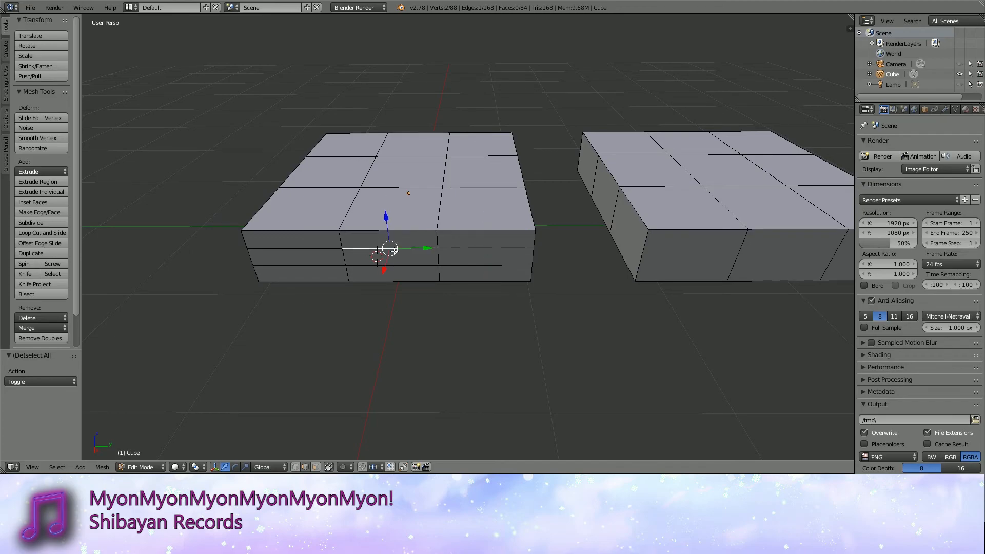
right_click(469, 232)
right_click(388, 231)
right_click(388, 248)
key("a")
Select all twelve horizontal edges on the original slab's front side together and clear the selection.
middle_click_drag(407, 240, 460, 232, "shift")
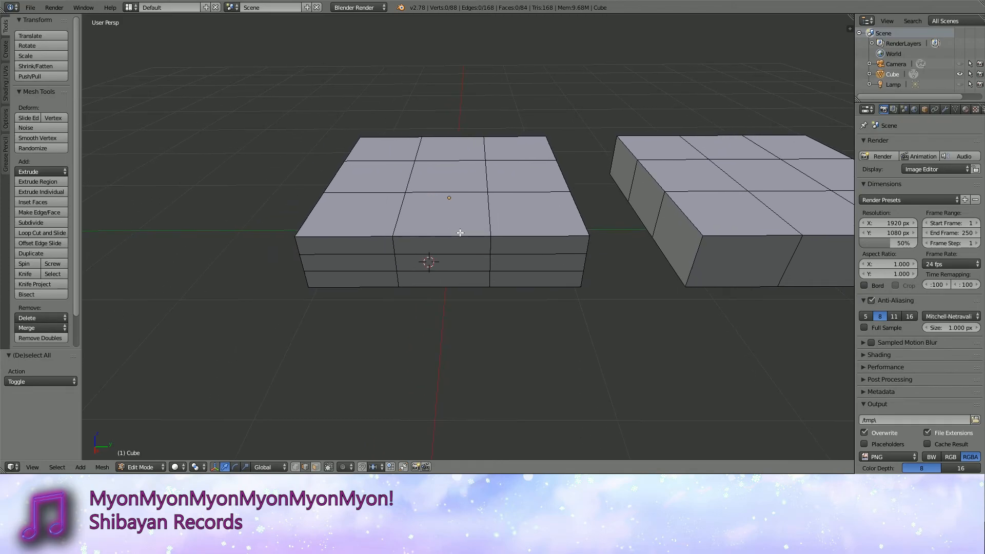
right_click(448, 254)
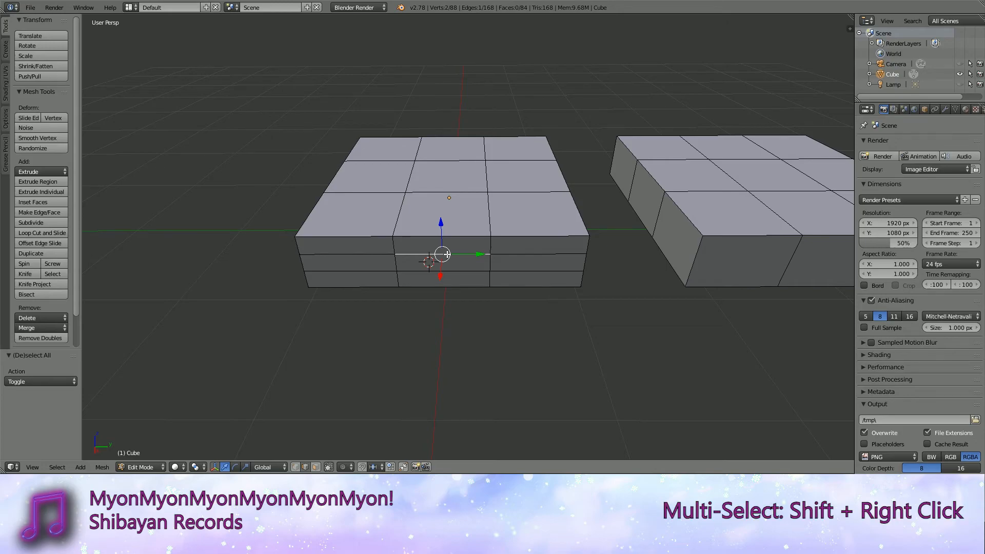
right_click(538, 254, "shift")
right_click(536, 271, "shift")
right_click(443, 272, "shift")
right_click(365, 272, "shift")
right_click(354, 254, "shift")
right_click(354, 237, "shift")
right_click(416, 237, "shift")
right_click(517, 236, "shift")
right_click(536, 287, "shift")
right_click(444, 287, "shift")
right_click(375, 288, "shift")
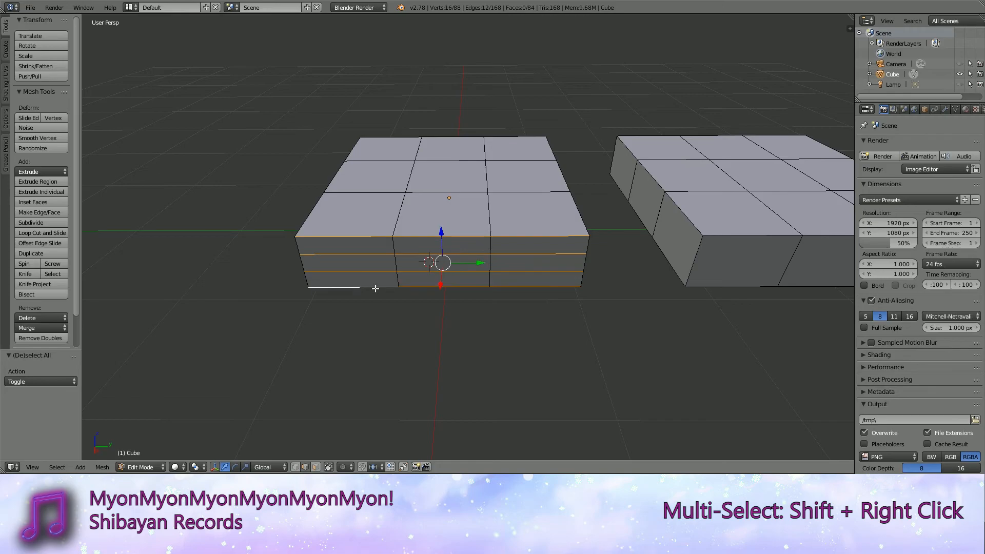
middle_click_drag(463, 280, 454, 257, "shift")
key("a")
Switch to face selection and select the shortest face path from the original slab's lower-left front face to its back-left top face.
right_click(377, 284)
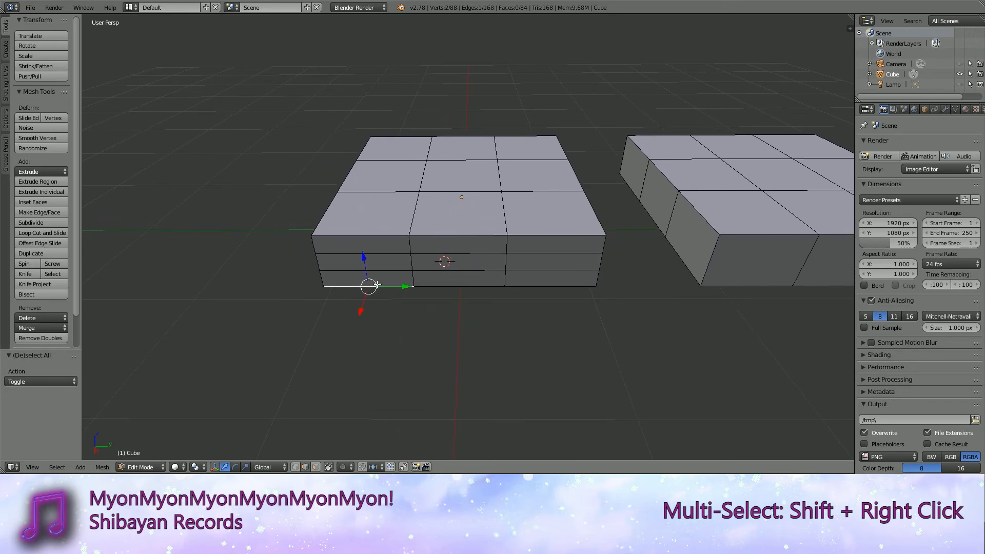
left_click(315, 466)
middle_click_drag(494, 294, 492, 317, "shift")
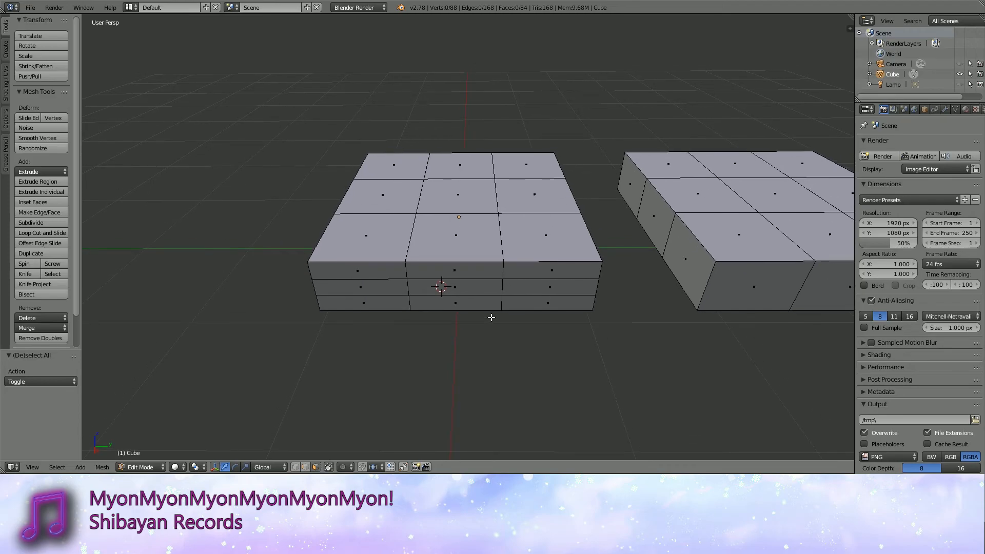
right_click(368, 302)
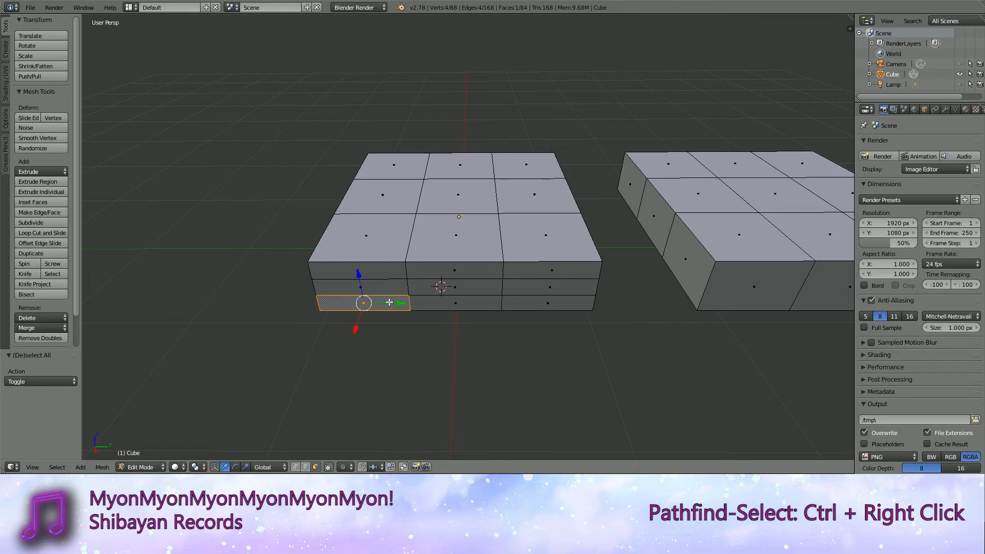
right_click(389, 165, "ctrl")
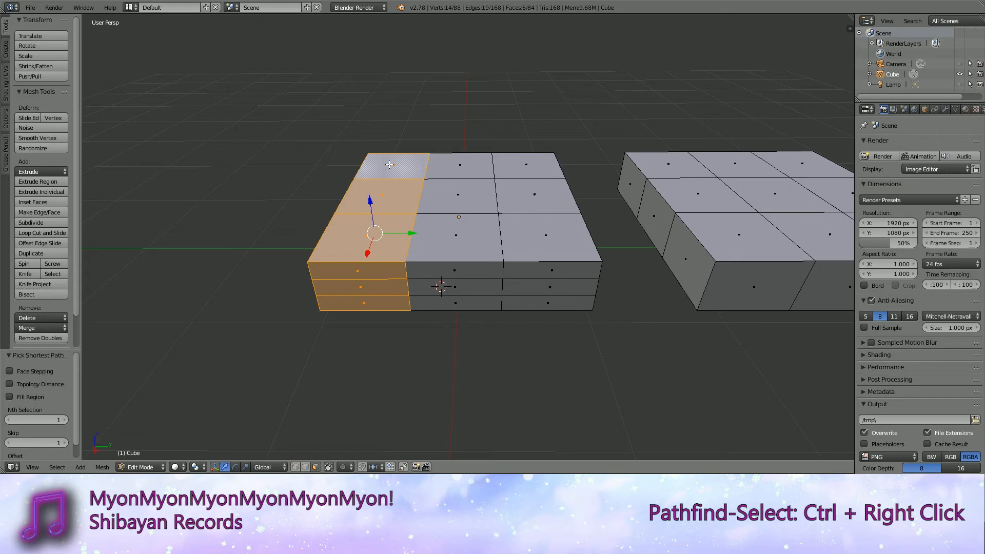
Select face paths from the front's lower-left to upper-right face, directly and through the lower-right face, and clear the selection.
right_click(372, 306)
right_click(566, 266, "ctrl")
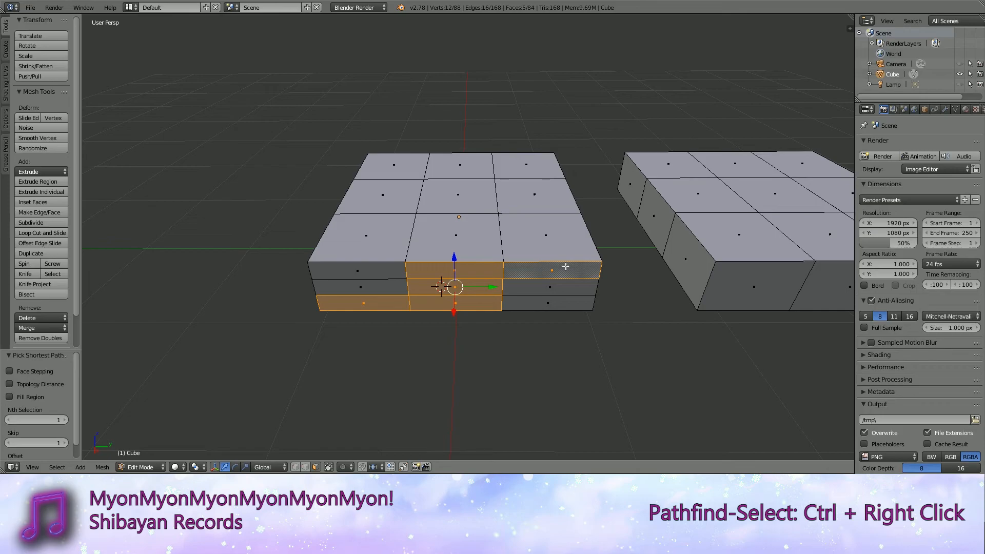
right_click(362, 299)
right_click(547, 303, "ctrl")
right_click(540, 274, "ctrl")
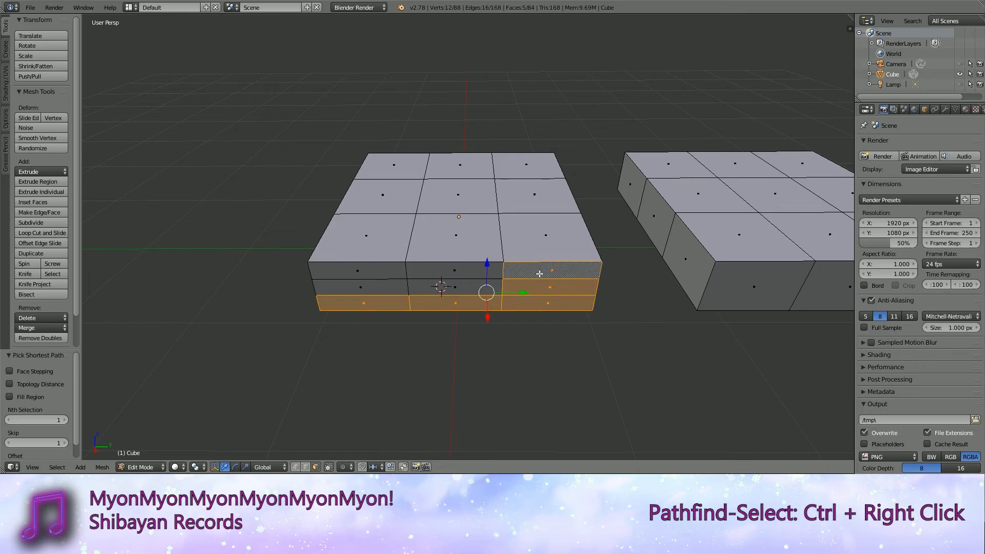
key("a")
Extend a shortest-path face selection from the lower-left front face around and across all front and top faces, and clear it.
right_click(387, 306)
right_click(548, 302, "ctrl")
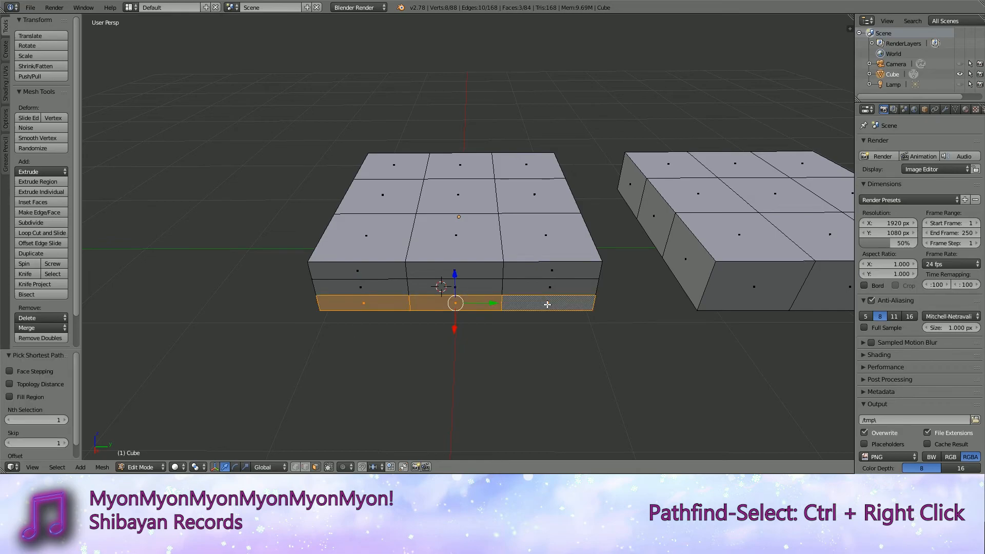
right_click(546, 271, "ctrl")
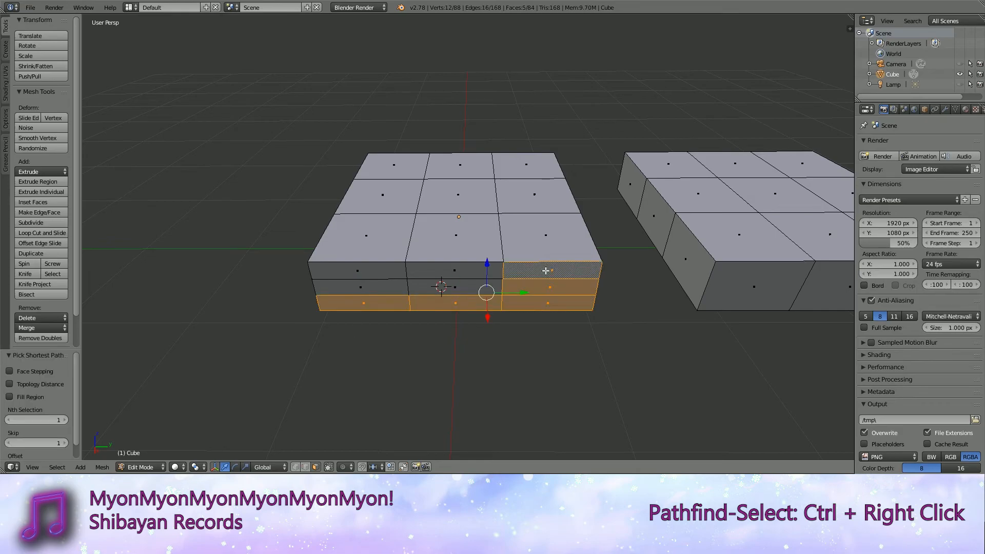
right_click(526, 164, "ctrl")
right_click(393, 165, "ctrl")
right_click(366, 235, "ctrl")
right_click(360, 287, "ctrl")
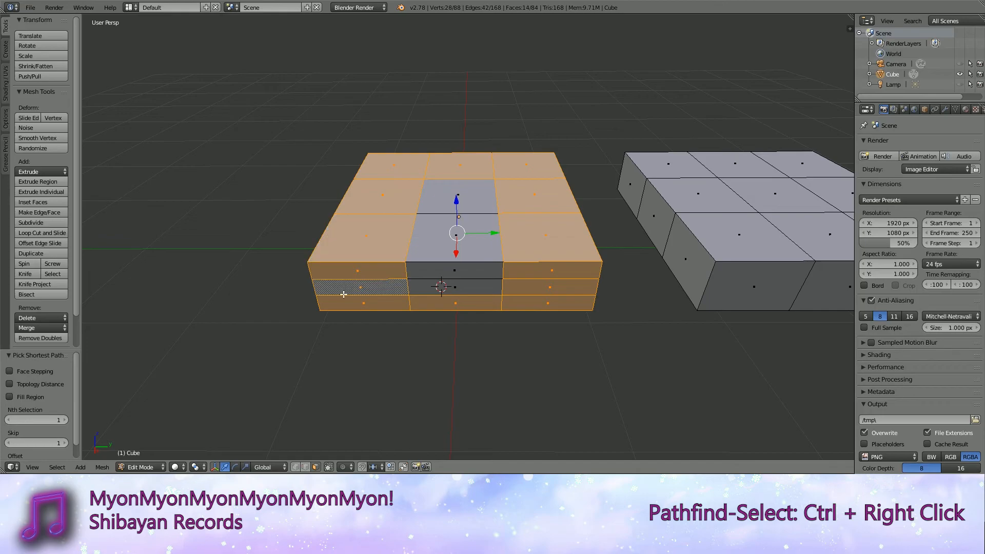
right_click(463, 290, "ctrl")
right_click(470, 197, "ctrl")
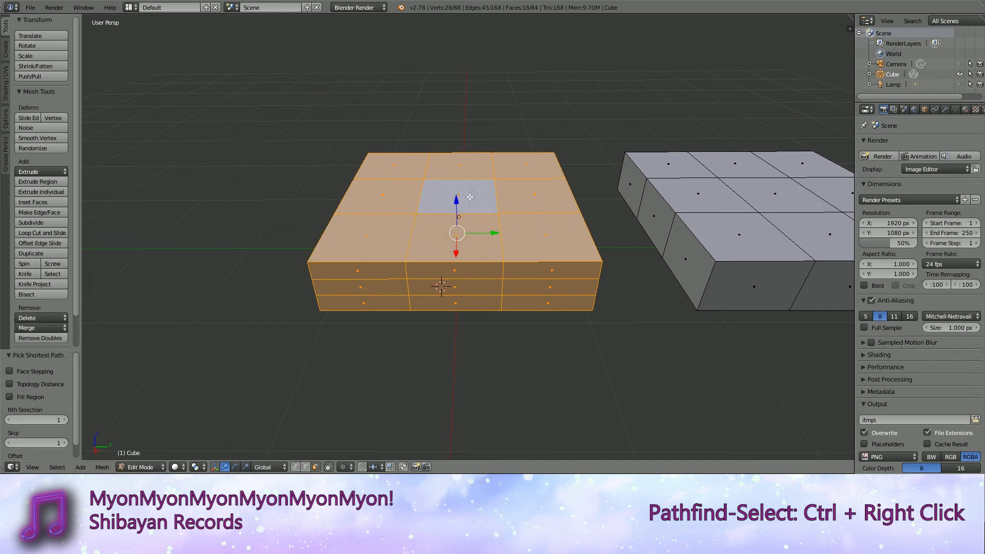
key("a")
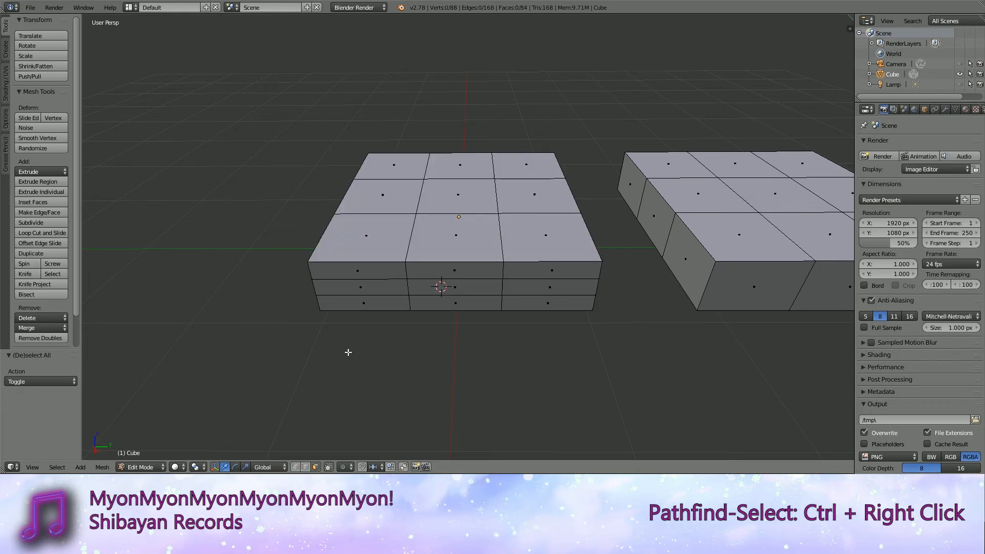
Select the original slab's lower-left front face and move it by -0.0006315 along Z.
middle_click_drag(347, 352, 476, 303)
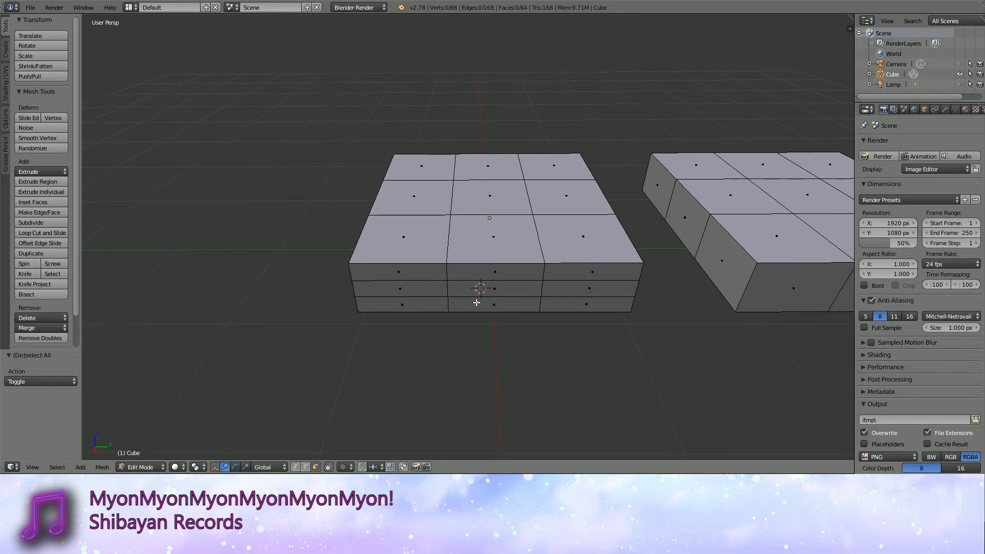
middle_click_drag(476, 302, 521, 313)
right_click(416, 308)
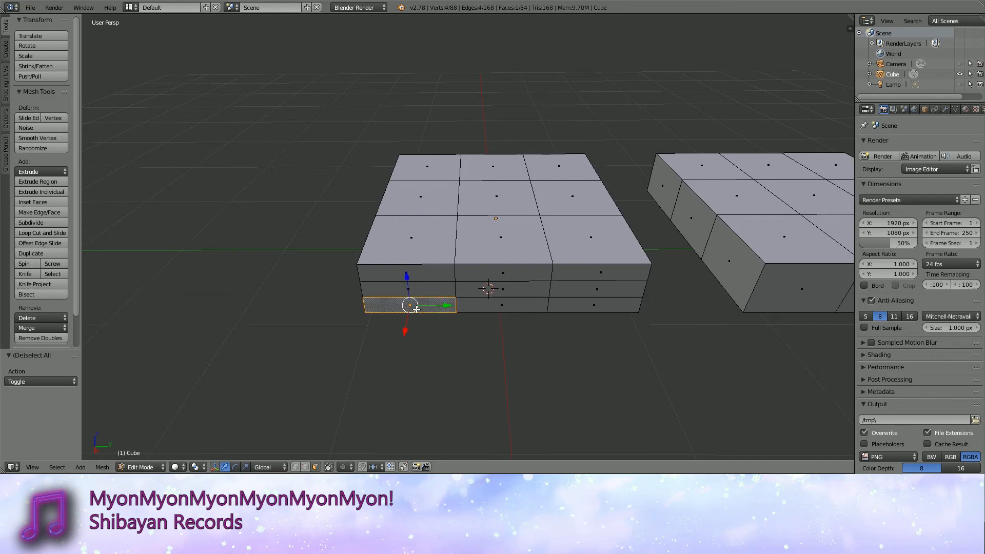
left_click(412, 287)
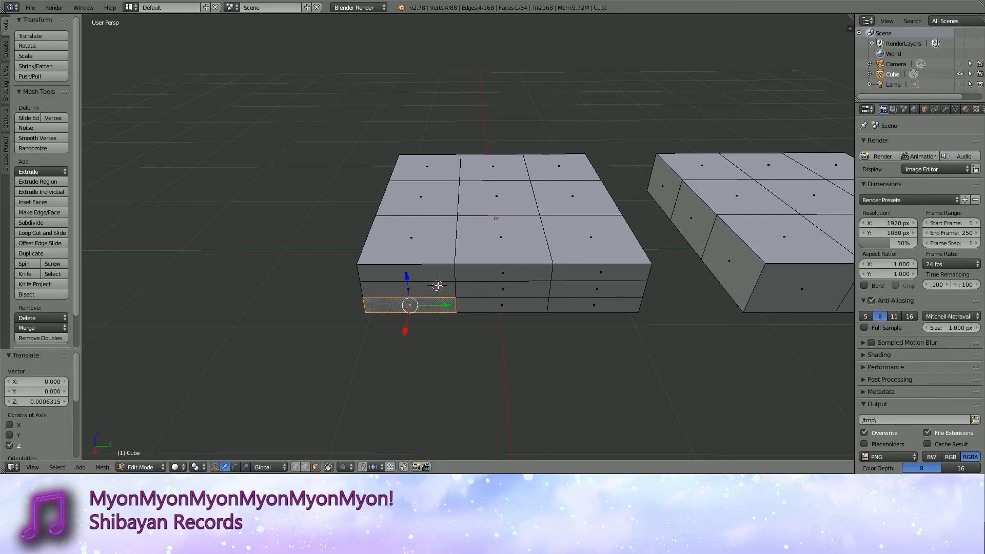
Select the front-left top face of the original slab and select the left face loop running front to back.
middle_click_drag(433, 163, 664, 234)
middle_click_drag(531, 253, 499, 186)
middle_click_drag(490, 248, 439, 270)
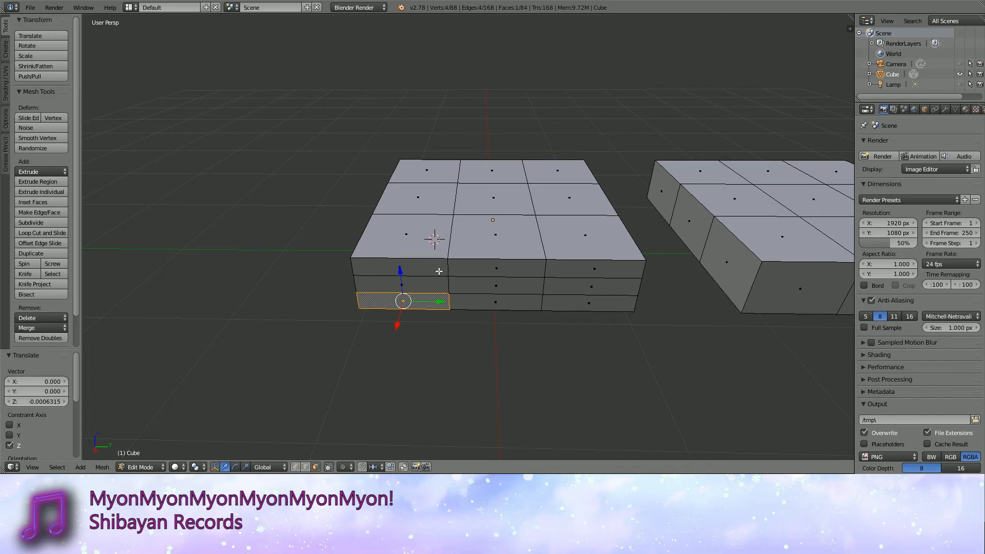
middle_click_drag(439, 271, 482, 249)
right_click(389, 239)
middle_click_drag(389, 239, 405, 271, "shift")
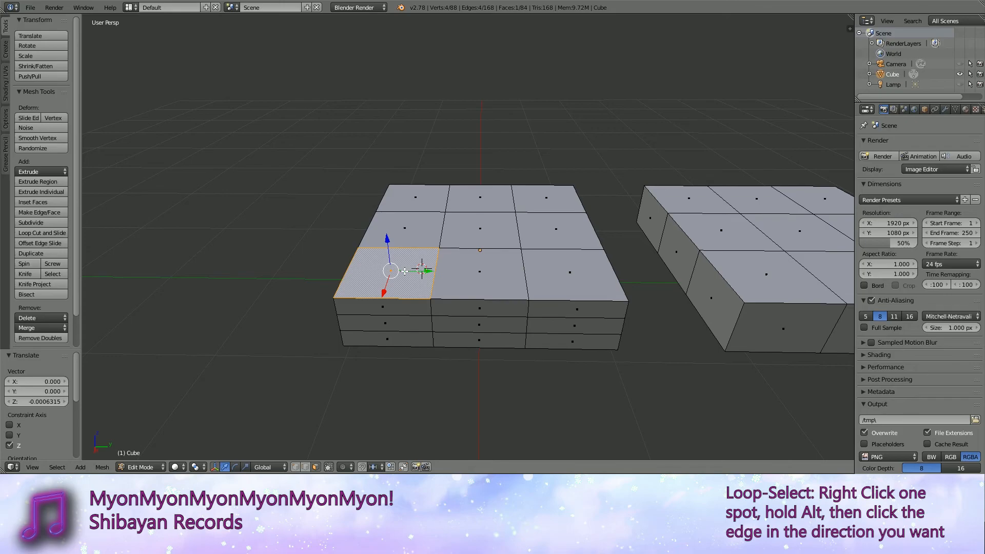
right_click(397, 247, "alt")
Select the middle, left and right front-to-back face loops of the original slab one at a time.
middle_click_drag(397, 247, 454, 325)
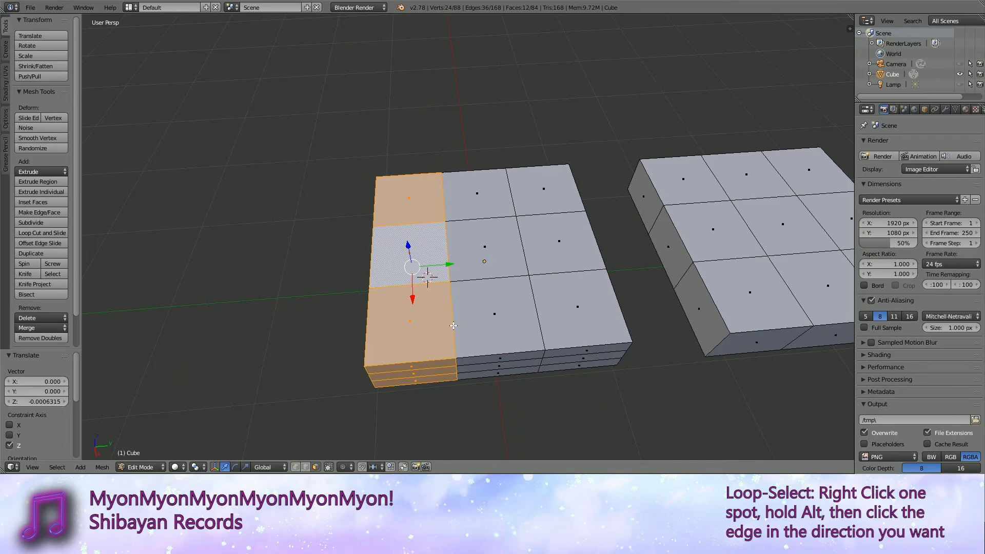
right_click(492, 279, "alt")
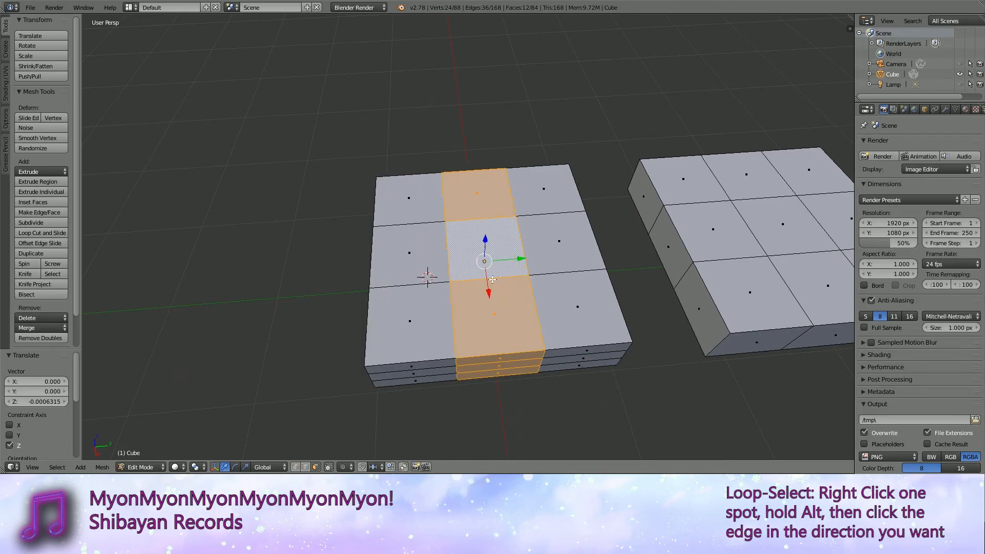
right_click(400, 288, "alt")
right_click(564, 272, "alt")
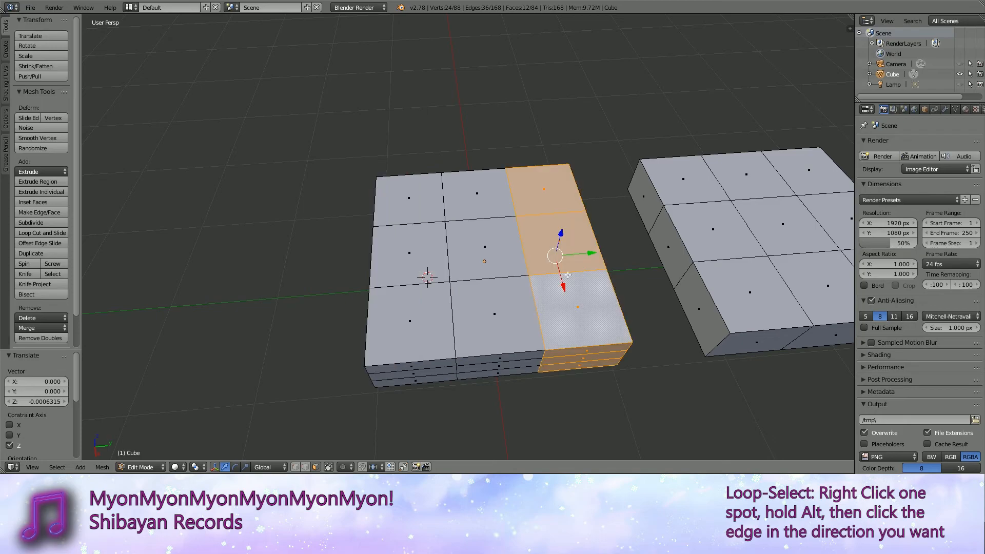
Select the left, middle and right front-to-back face loops of the original slab together and clear the selection.
right_click(409, 286, "alt")
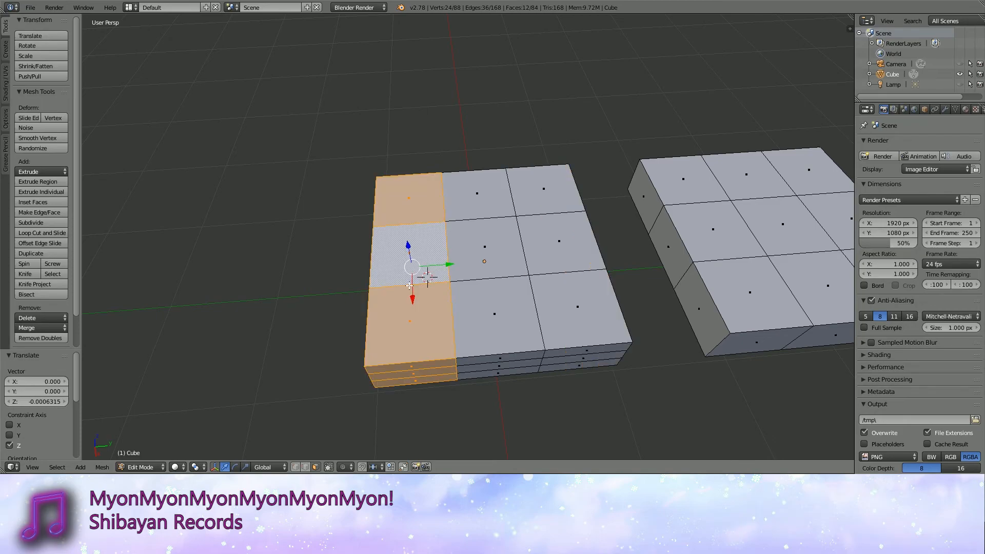
right_click(494, 280, "alt+shift")
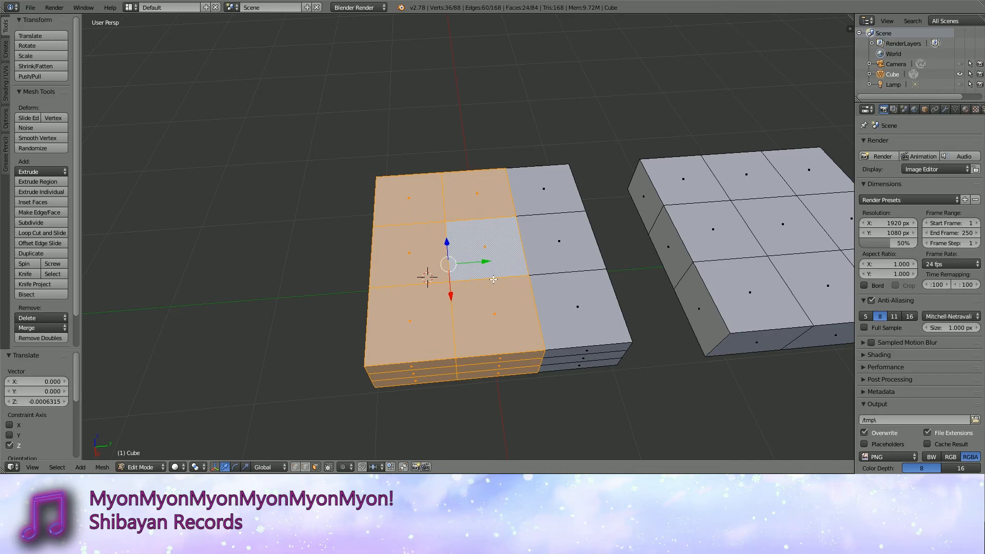
right_click(568, 271, "alt+shift")
middle_click_drag(523, 303, 617, 265)
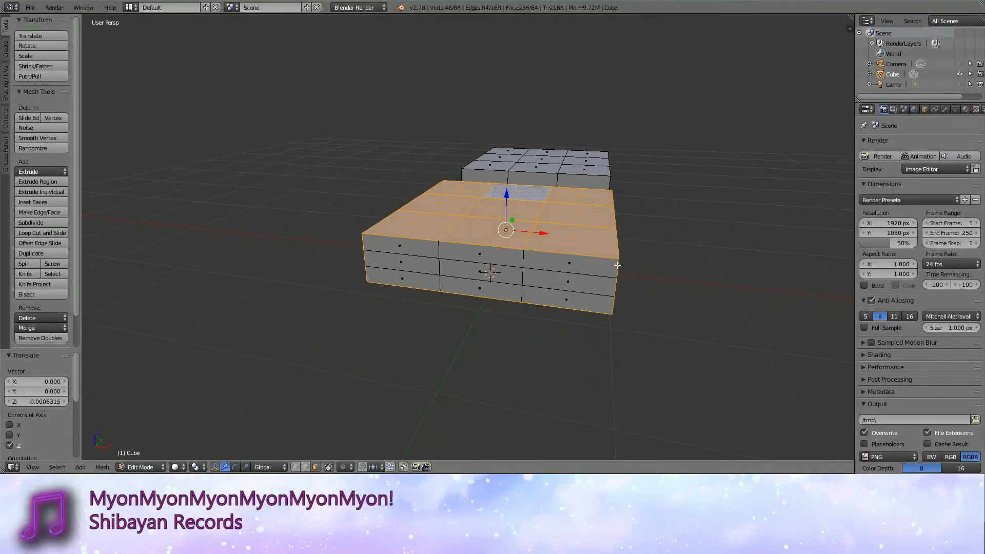
right_click(585, 226, "alt+shift")
right_click(586, 226, "alt+shift")
middle_click_drag(585, 226, 489, 314)
key("a")
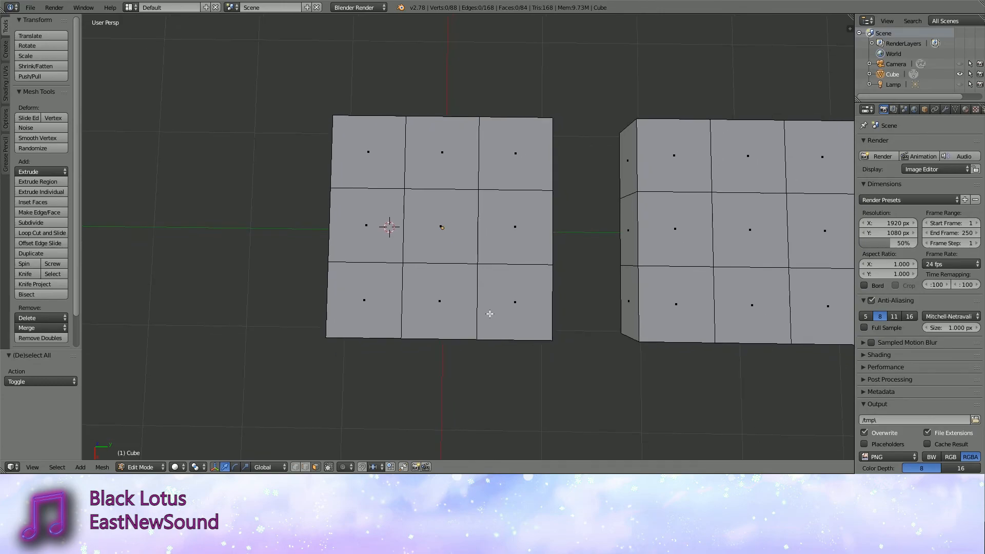
Box-select all nine top faces of the original slab from above and clear the selection.
key("b")
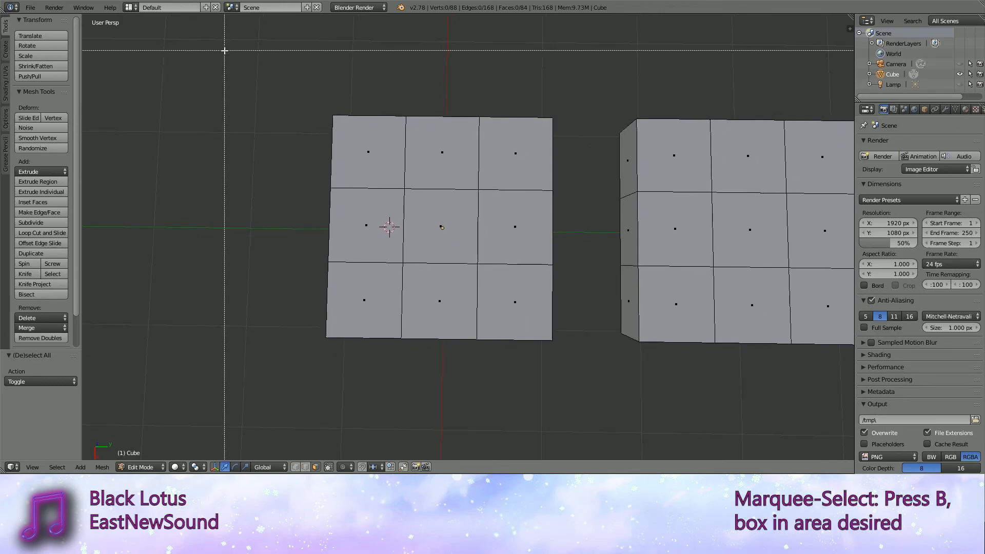
left_click_drag(235, 48, 592, 411)
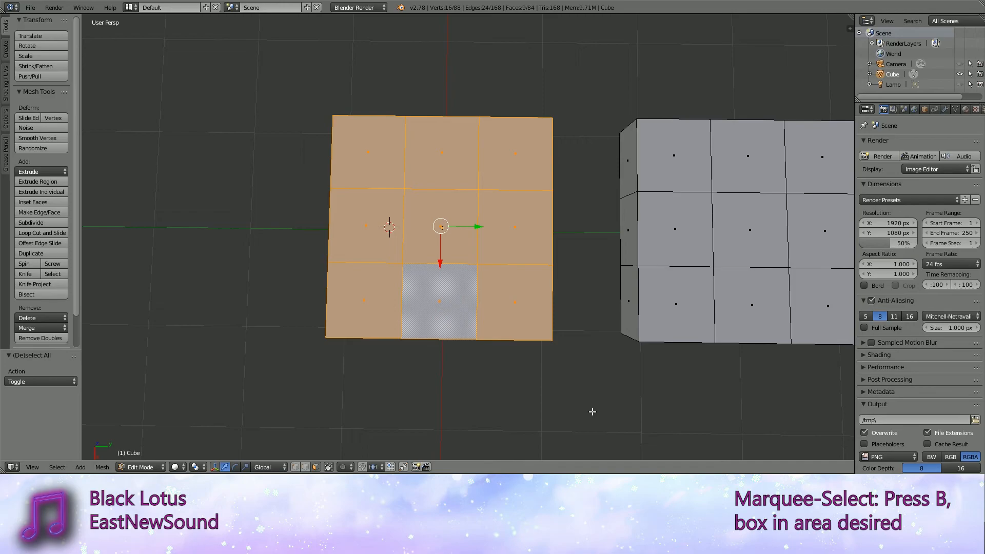
middle_click_drag(592, 411, 601, 304)
key("a")
Select the original slab's centre top face, extend the selection to all linked geometry and clear it.
middle_click_drag(503, 254, 512, 219)
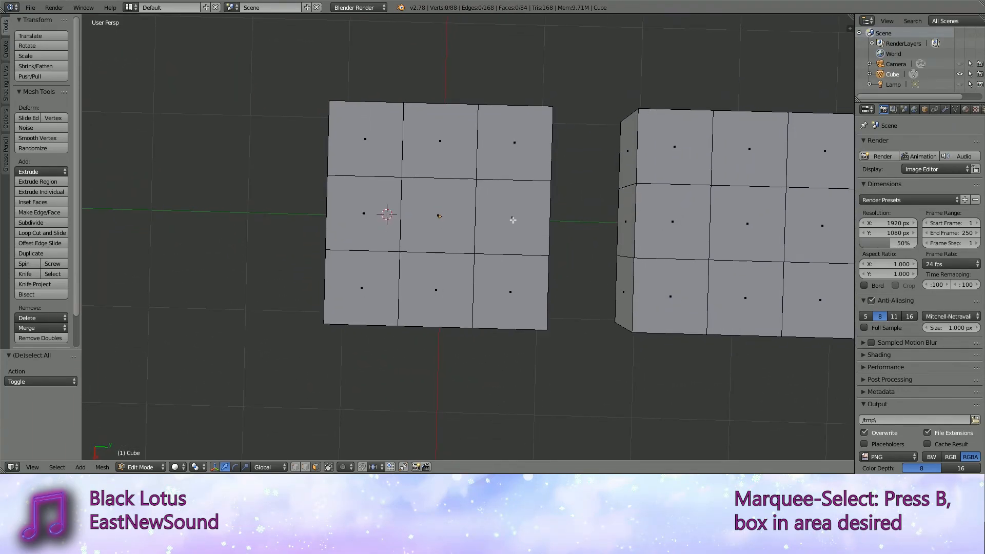
right_click(440, 215)
middle_click_drag(439, 213, 470, 195)
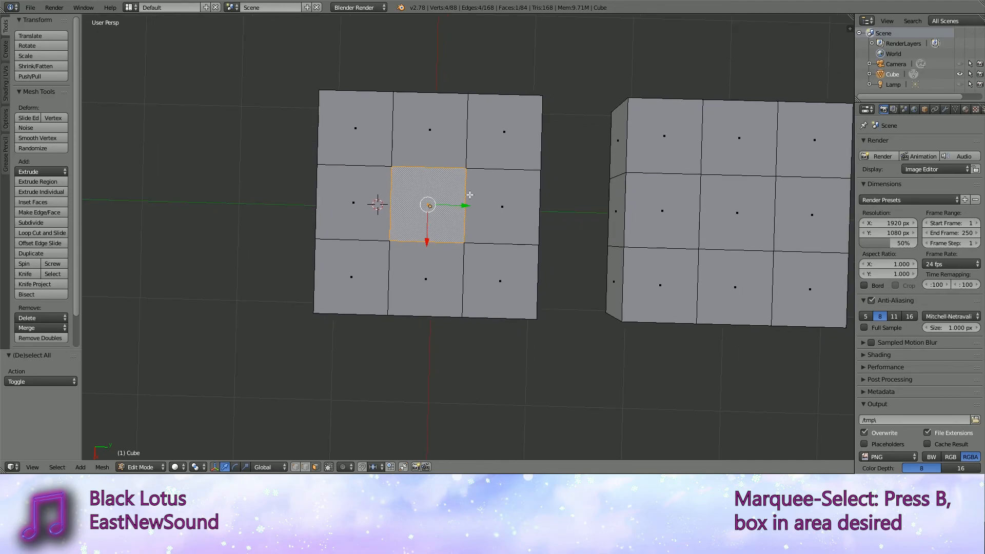
key("ctrl+l")
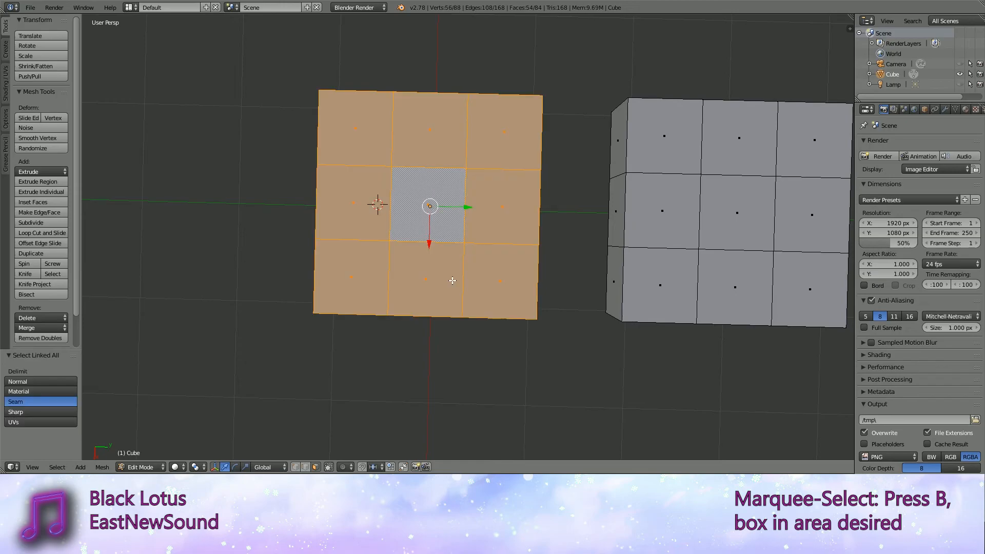
middle_click_drag(453, 280, 525, 269)
key("a")
Turn limiting selection to visible geometry off and back on.
middle_click_drag(519, 226, 526, 220, "shift")
left_click(346, 427)
left_click(326, 457)
left_click(329, 458)
left_click(331, 456)
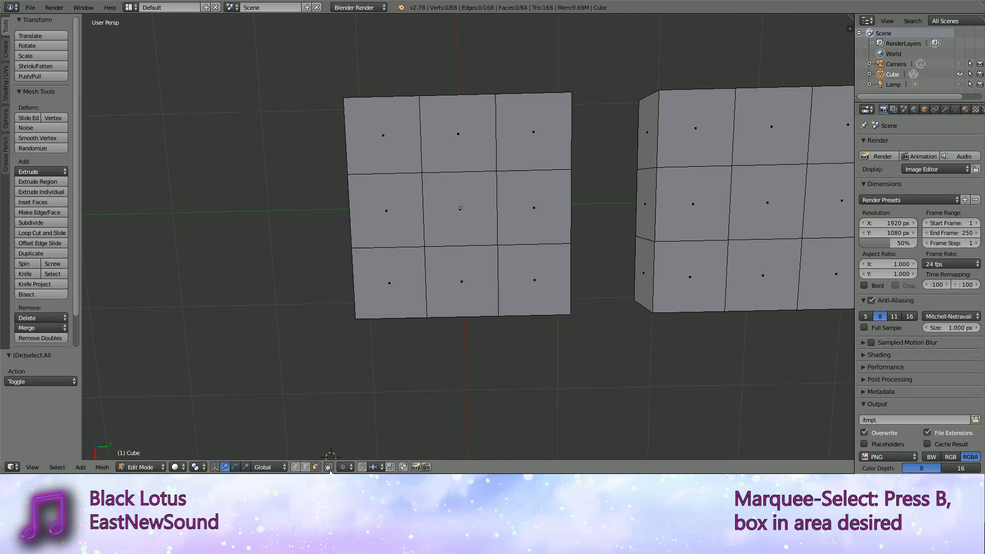
left_click(329, 470)
mouse_move(490, 288)
middle_mouse_down()
mouse_move(497, 273)
mouse_move(491, 281)
middle_mouse_up()
left_click(329, 467)
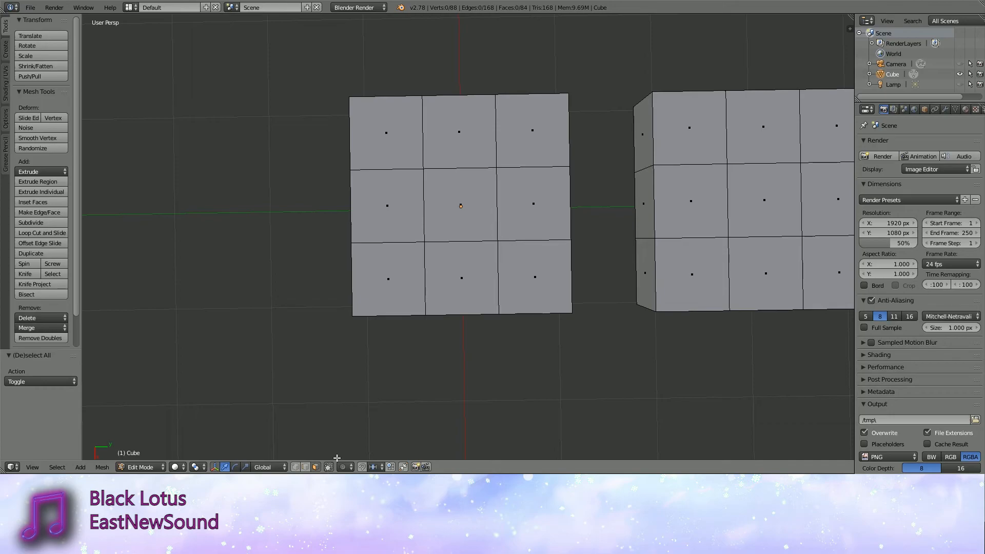
Select individual faces on the original slab's top one at a time.
right_click(461, 277)
right_click(460, 204)
right_click(386, 132)
right_click(387, 195)
right_click(388, 279)
right_click(462, 278)
right_click(457, 205)
right_click(455, 128)
right_click(532, 130)
right_click(523, 202)
right_click(546, 270)
right_click(466, 278)
right_click(400, 282)
right_click_drag(400, 226, 397, 170)
right_click(401, 154)
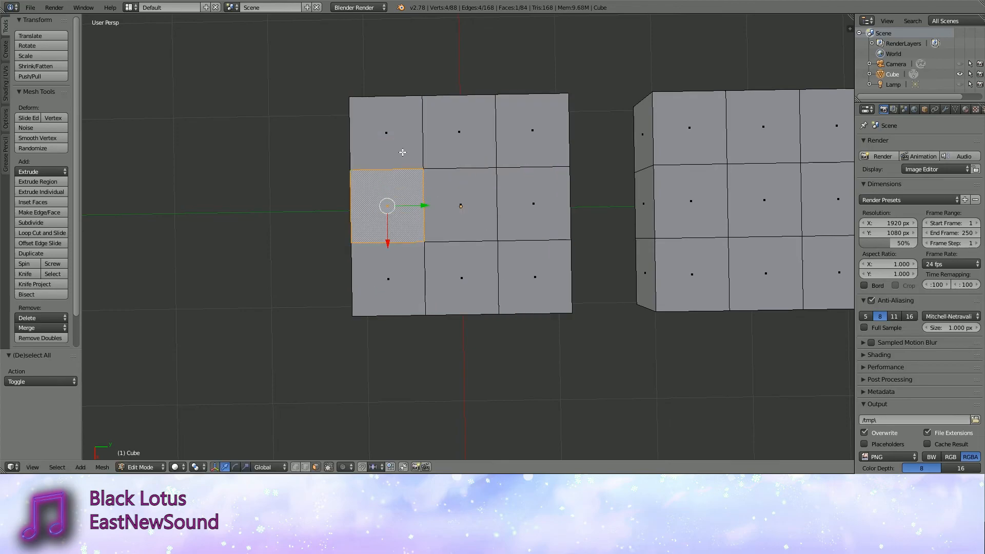
Turn off limiting selection to visible geometry and box-select the whole original slab, including its hidden faces.
middle_click_drag(445, 196, 481, 193, "shift")
left_click(332, 466)
middle_click_drag(546, 328, 542, 329, "shift")
key("b")
left_click_drag(287, 53, 591, 385)
middle_click_drag(592, 385, 487, 125)
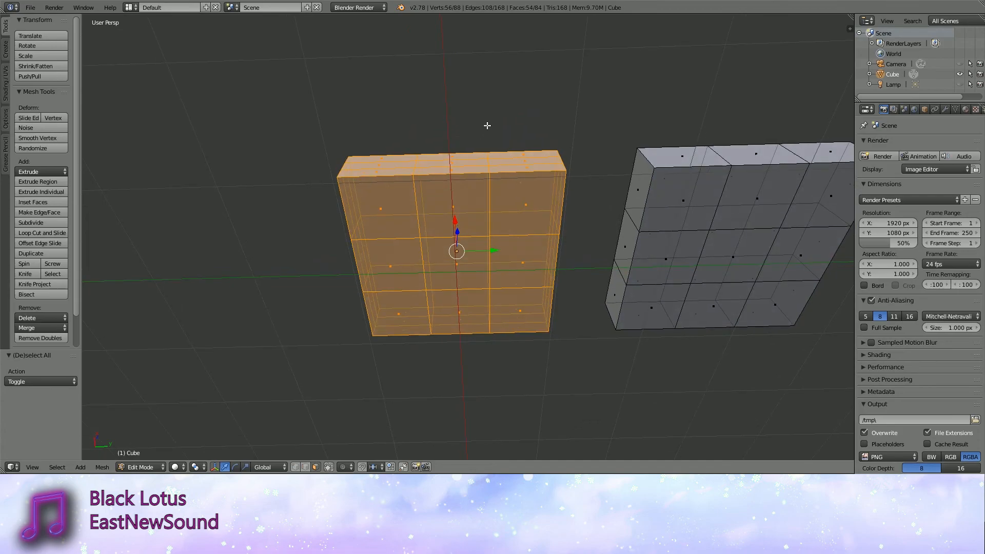
Turn on limiting selection to visible geometry and clear the original slab's selection.
left_click(328, 467)
middle_click_drag(486, 247, 488, 378)
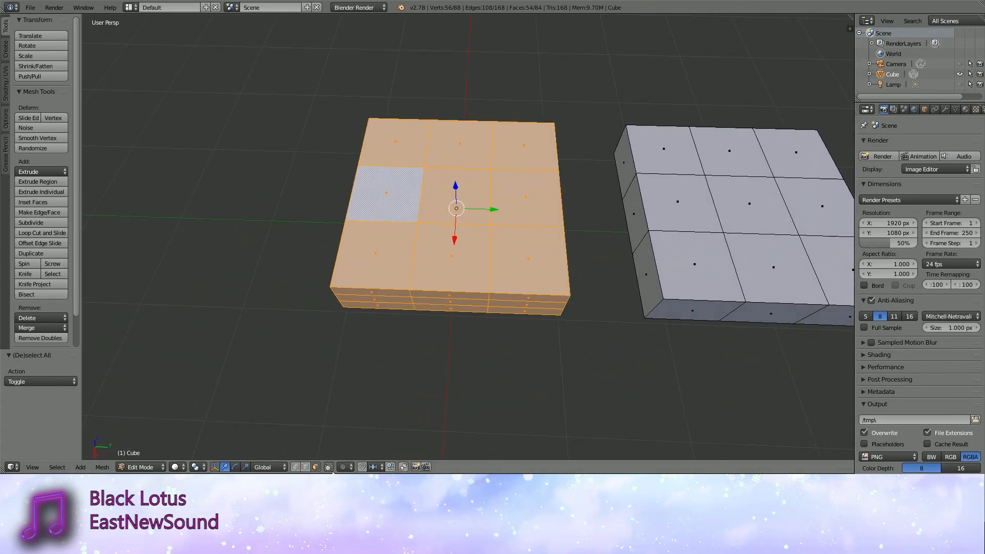
key("a")
Turn off limiting selection to visible geometry and select the original slab's hidden centre bottom face, followed by its centre top face.
middle_click_drag(345, 457, 490, 293)
right_click(453, 202)
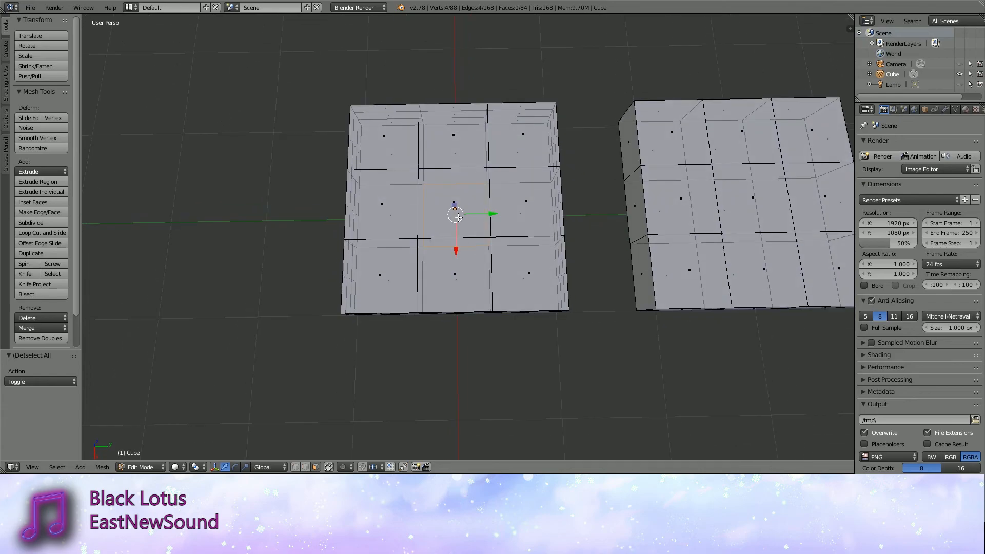
left_click_drag(453, 202, 457, 212)
right_click(455, 205)
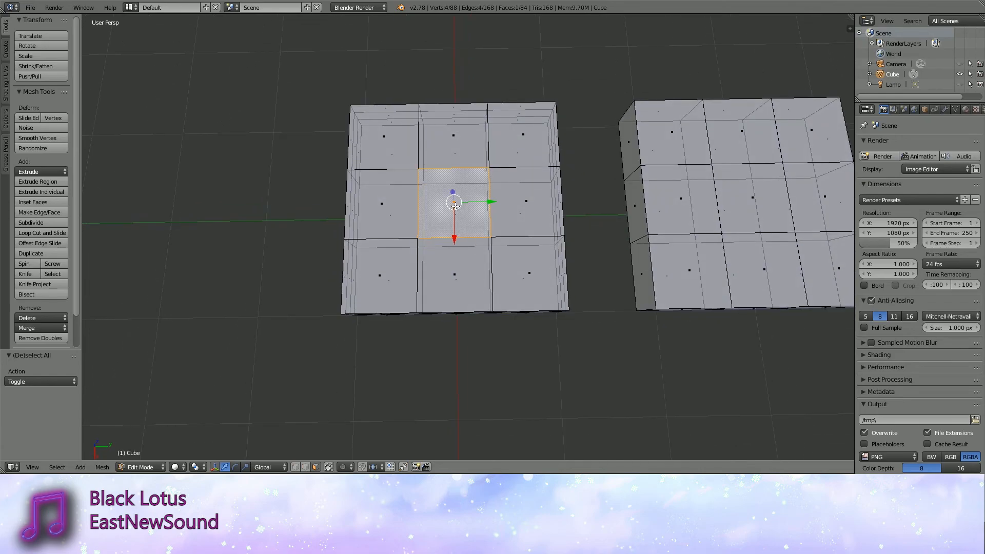
Switch limiting selection to visible geometry on, off and on again, and clear the selection.
left_click(328, 467)
mouse_move(330, 458)
middle_mouse_down()
mouse_move(339, 431)
mouse_move(333, 452)
middle_mouse_up()
left_click(329, 467)
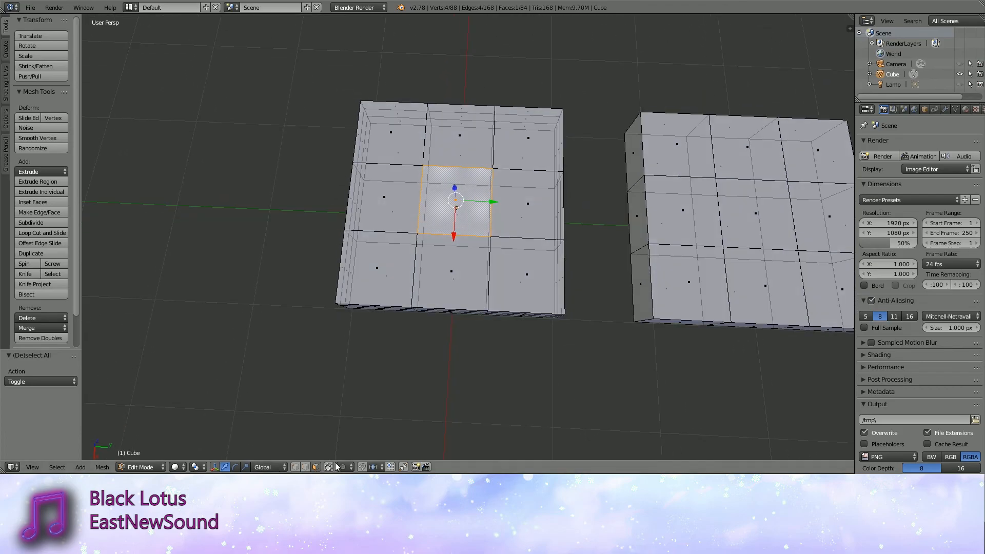
left_click(327, 467)
middle_click_drag(462, 333, 479, 308)
key("a")
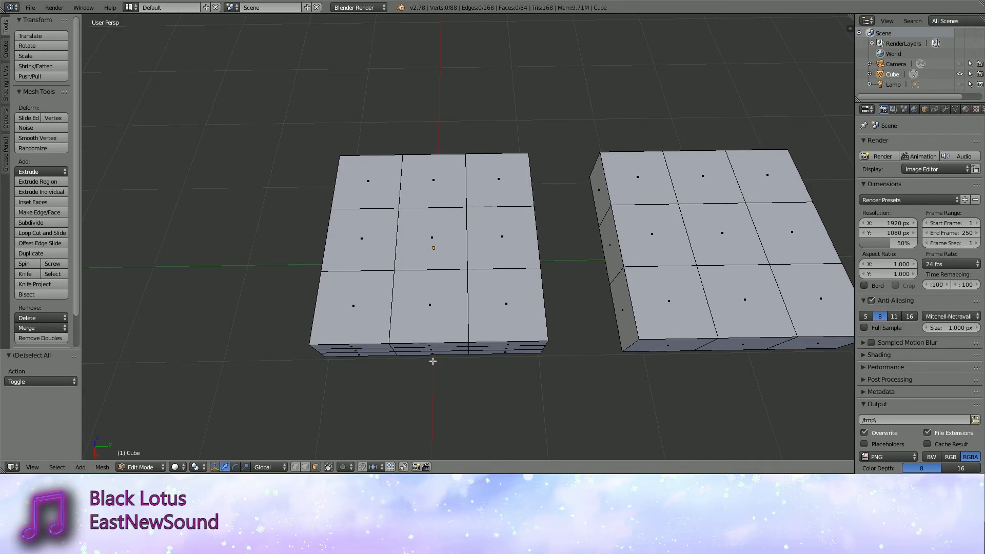
Select all geometry linked to a top face of the original slab and delete it with the Faces option.
middle_click_drag(432, 361, 585, 243)
right_click(353, 217)
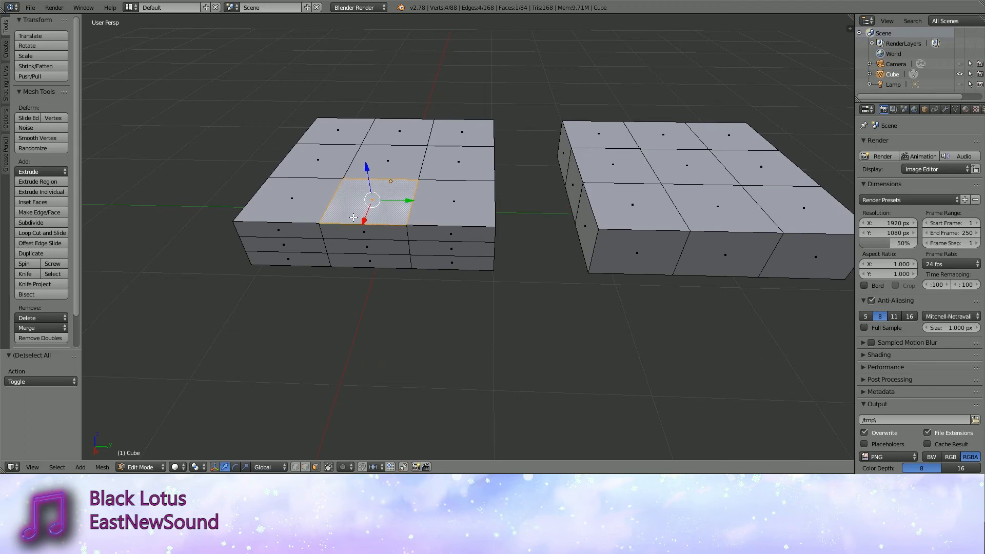
key("ctrl+l")
key("x")
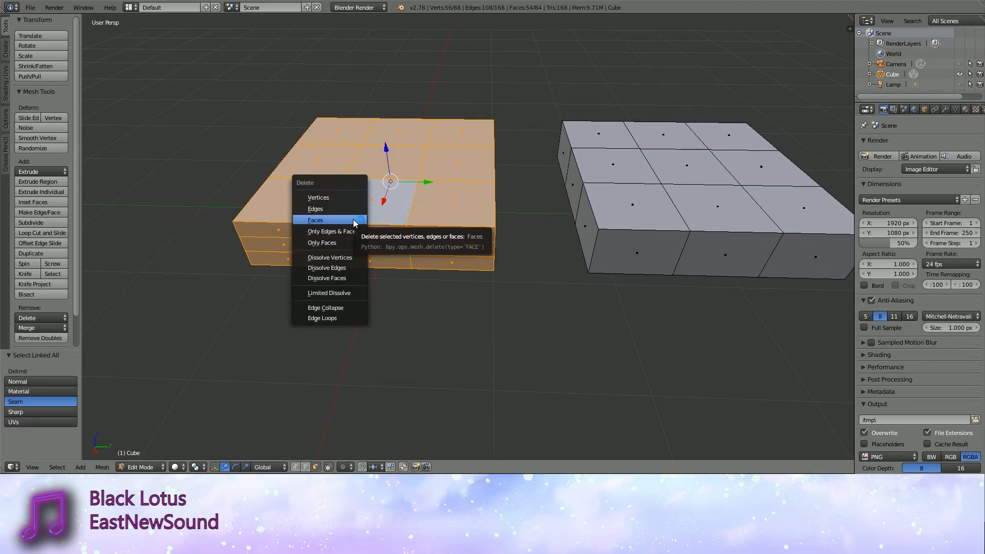
left_click(352, 220)
Select the whole remaining slab as linked geometry, move it along Y by about -2.61, fine-tune its Y position at the origin and deselect it.
middle_click_drag(352, 218, 422, 237)
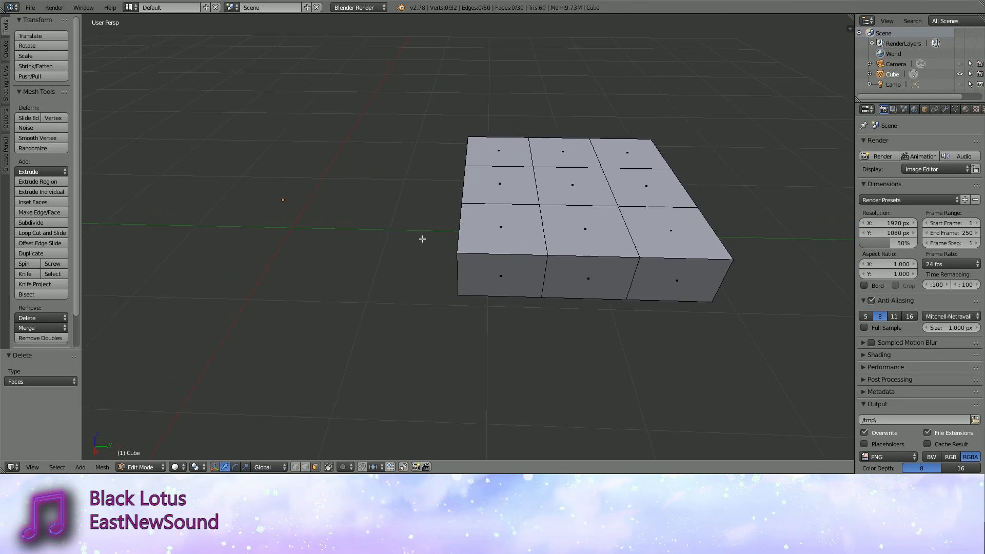
right_click(540, 185)
key("ctrl+l")
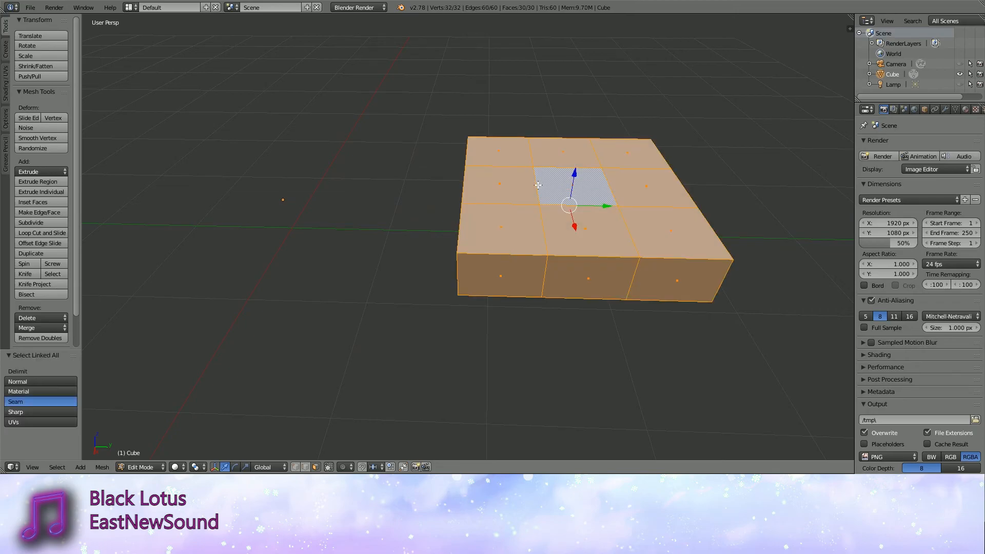
key("g")
key("y")
left_click(334, 226)
middle_click_drag(334, 226, 429, 220)
key("g")
key("y")
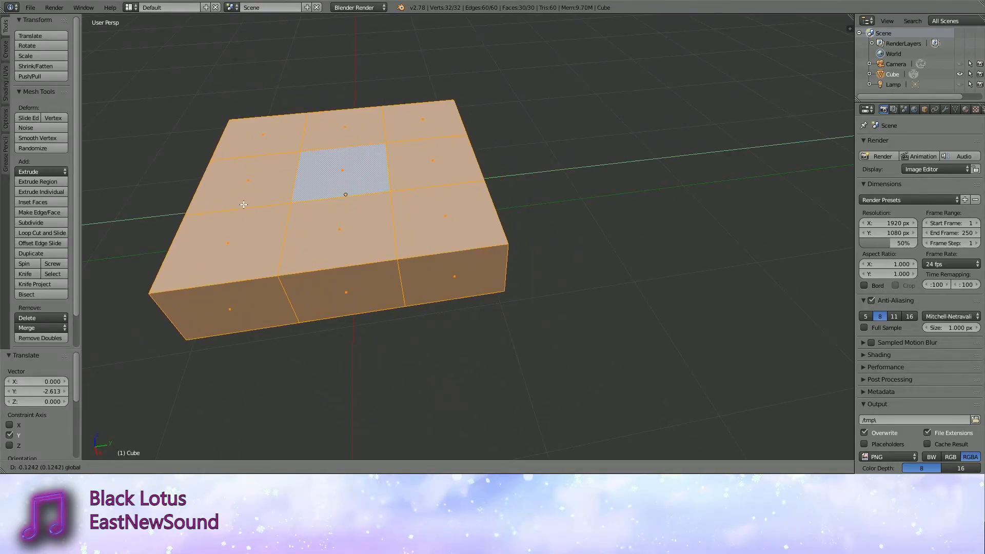
left_click(256, 202)
key("a")
Examine the centred slab from above and at an angle, and locate the delete options in the mesh tools.
middle_click_drag(256, 202, 514, 230)
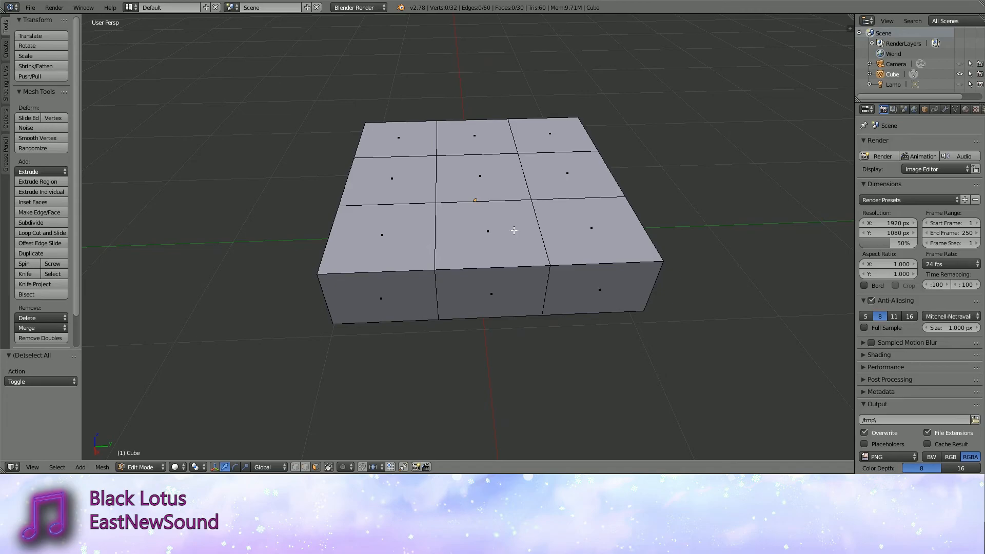
middle_click_drag(514, 230, 485, 227)
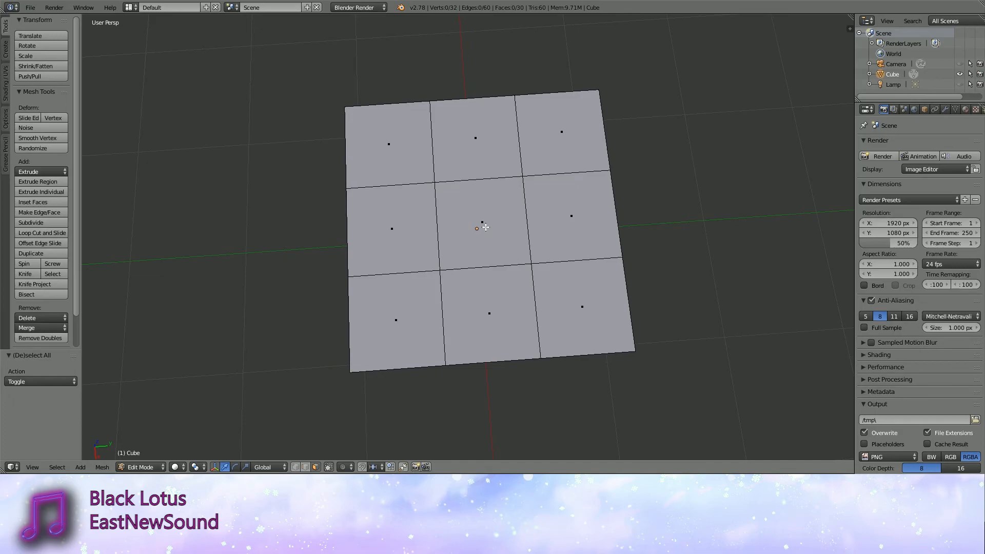
middle_click_drag(497, 301, 492, 295, "shift")
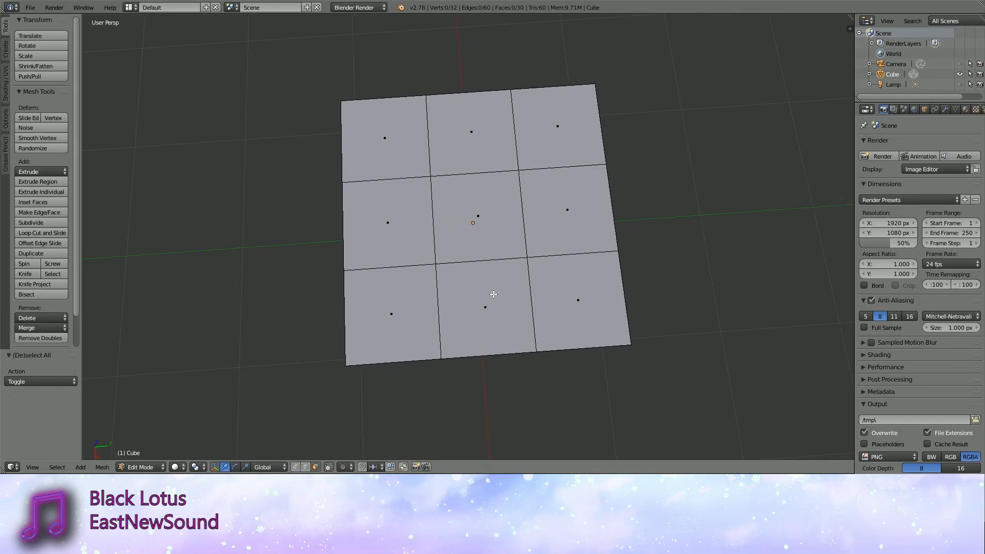
left_click(45, 319)
middle_click_drag(452, 260, 451, 269, "shift")
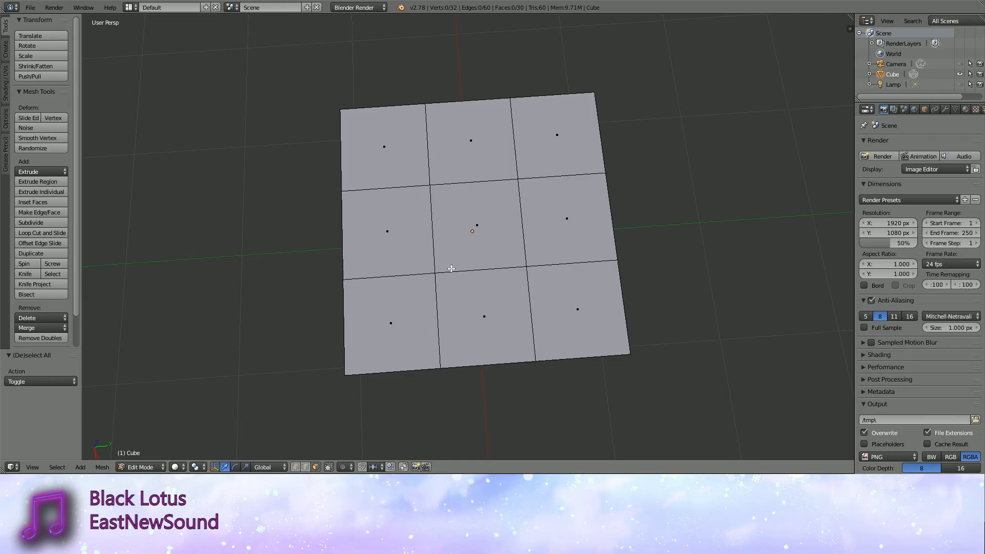
middle_click_drag(452, 316, 468, 292, "shift")
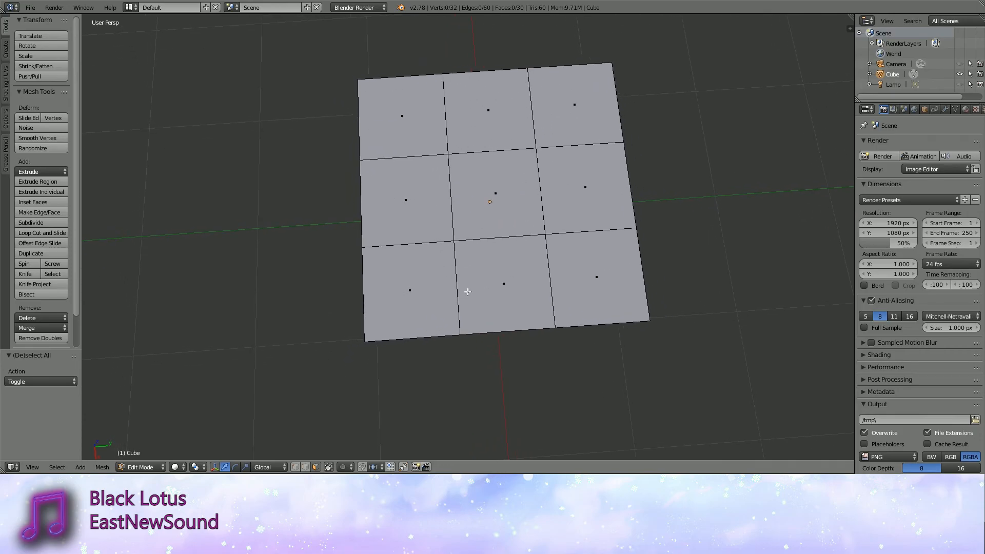
left_click(61, 319)
left_click(62, 318)
middle_click_drag(387, 332, 375, 345, "shift")
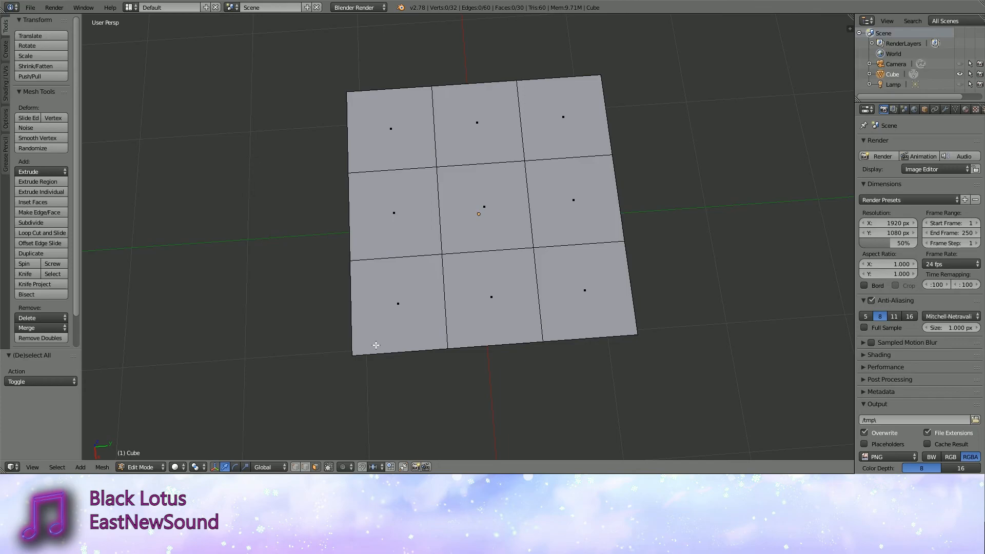
middle_click_drag(376, 345, 482, 254)
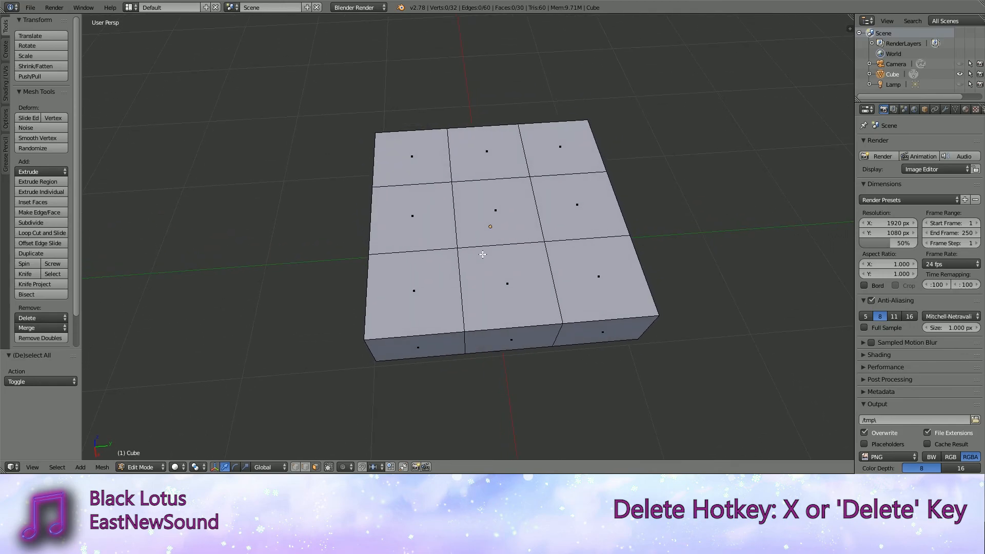
middle_click_drag(482, 254, 450, 248)
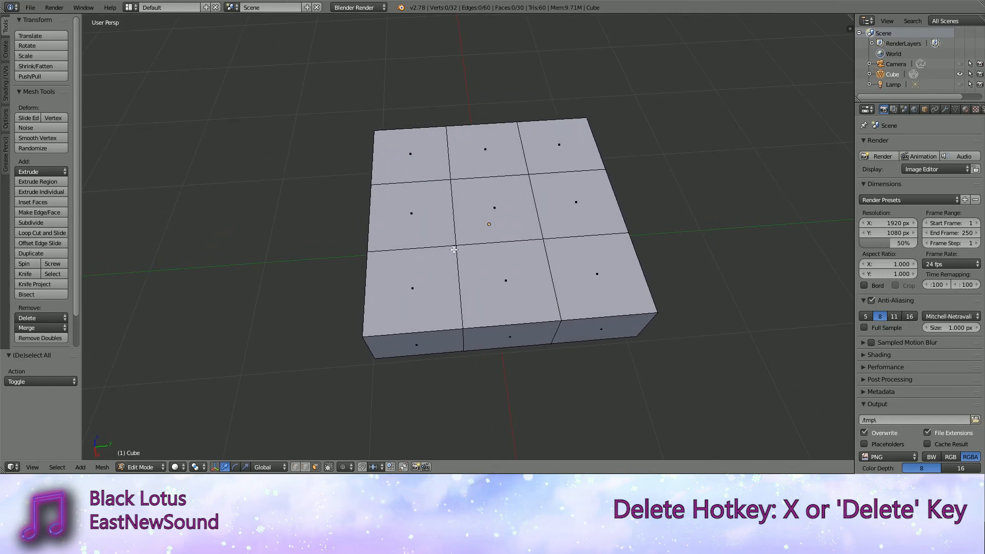
Select the top face at the slab's front-left corner and delete it with the Faces option.
right_click(400, 291)
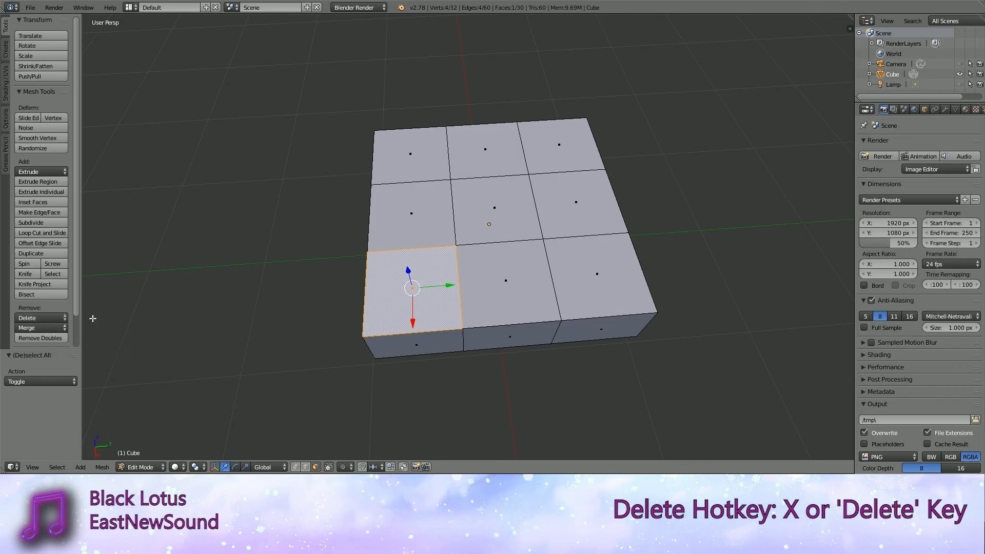
key("x")
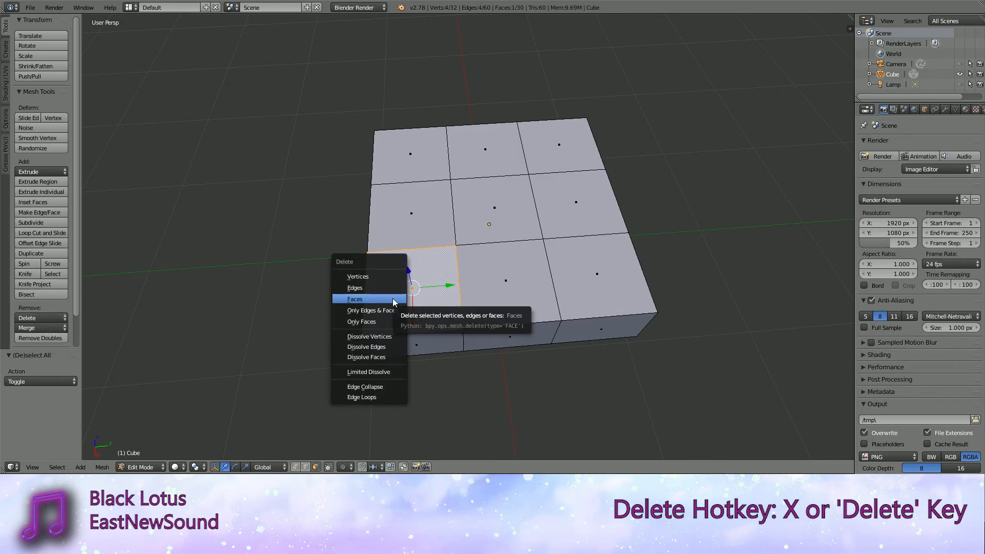
left_click(394, 300)
middle_click_drag(393, 301, 536, 221)
Select faces around the opened corner one at a time, ending with its front side face.
right_click(405, 285)
right_click(361, 265)
right_click(393, 301)
middle_click_drag(393, 302, 399, 317, "shift")
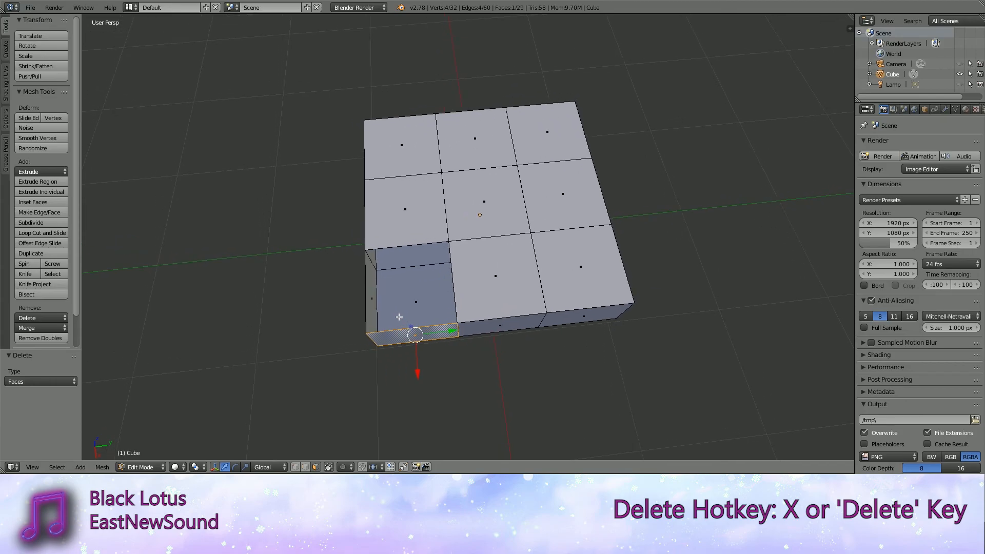
middle_click_drag(399, 317, 405, 295)
middle_click_drag(496, 252, 501, 259)
scroll(550, 281, "up", 6)
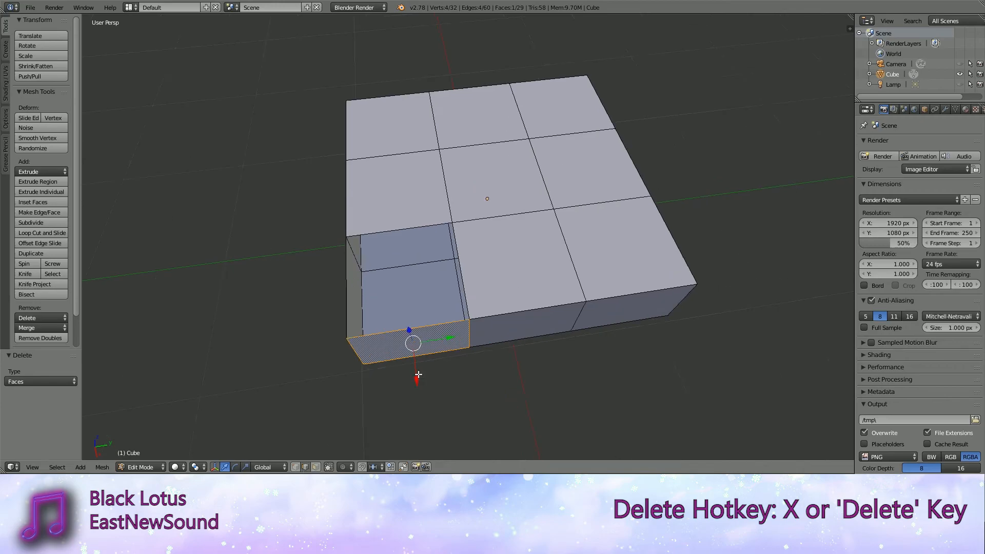
Select the opened corner's front top edge, try deleting it as Faces, and delete it with the Edges option.
key("a")
right_click(511, 210)
middle_click_drag(511, 209, 487, 222, "shift")
key("x")
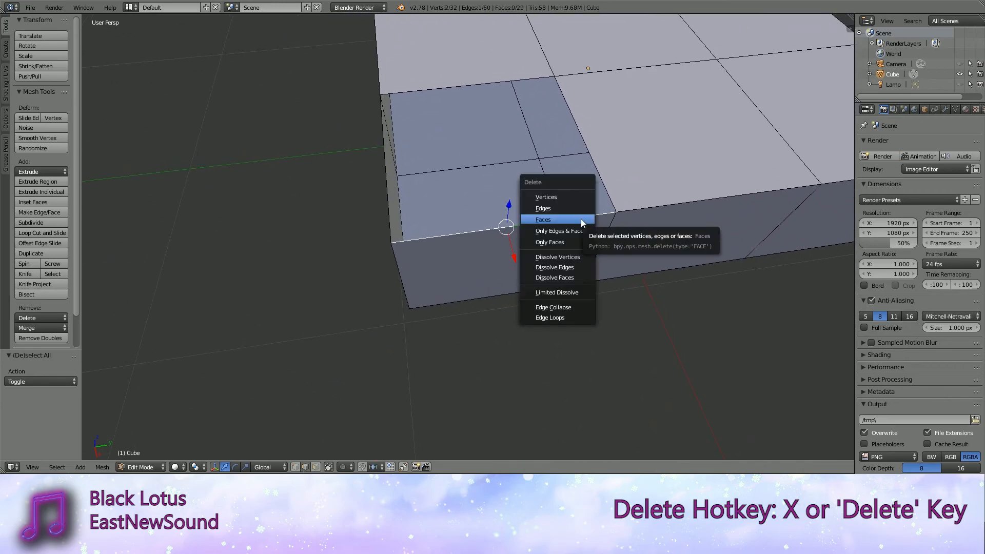
left_click(554, 219)
right_click(550, 219)
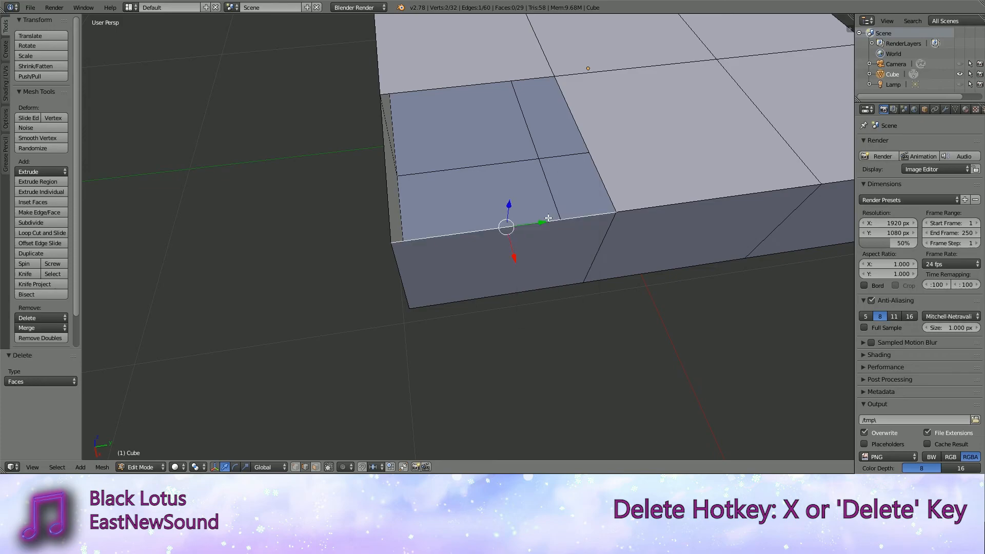
key("x")
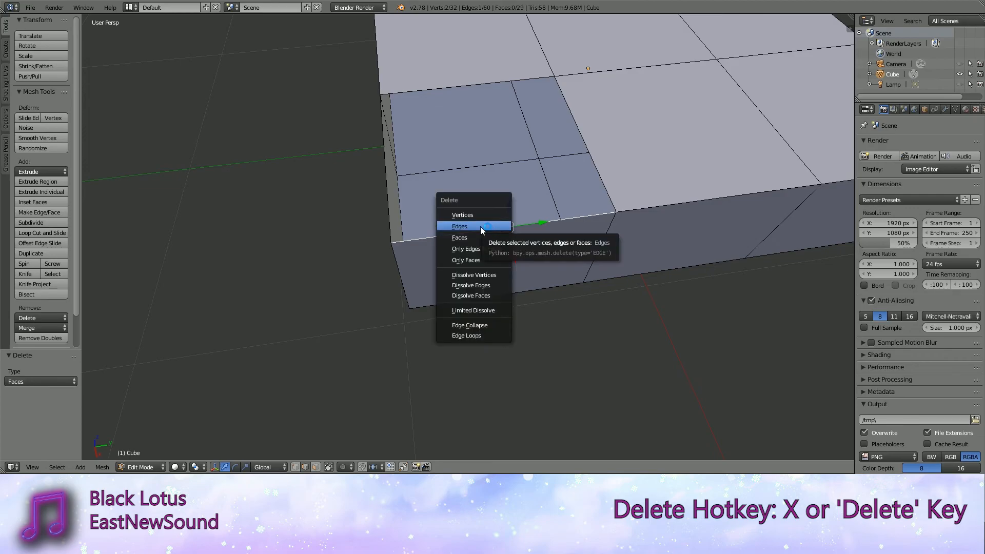
left_click(480, 226)
In face select mode, select individual faces around the opened corner, ending with the bottom face, and clear the selection.
middle_click_drag(545, 215, 497, 277, "shift")
key("3")
right_click(475, 276)
right_click(343, 243, "shift")
right_click(449, 273)
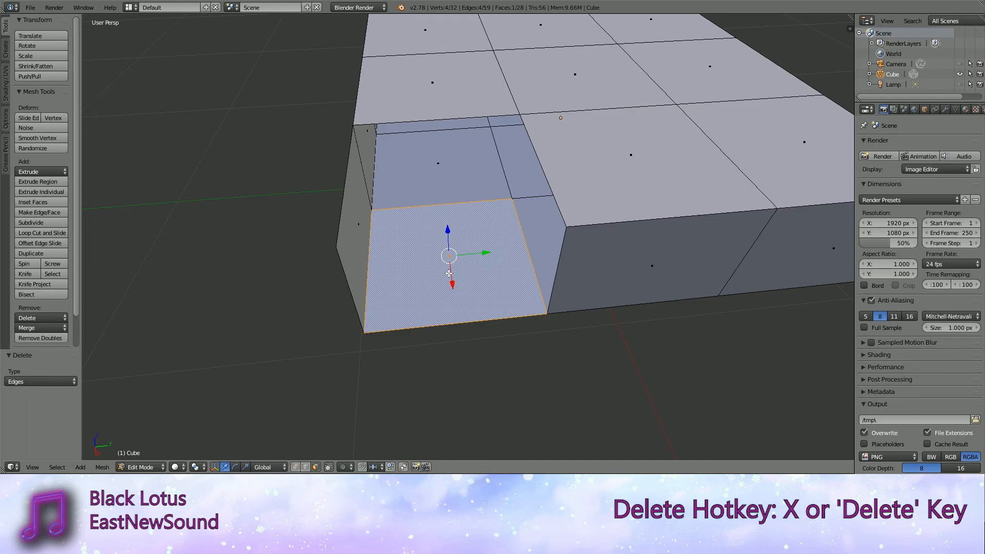
middle_click_drag(449, 273, 483, 281)
key("a")
Switch to vertex select mode and select vertices on the slab's front top edge and inner top grid.
middle_click_drag(302, 452, 383, 303)
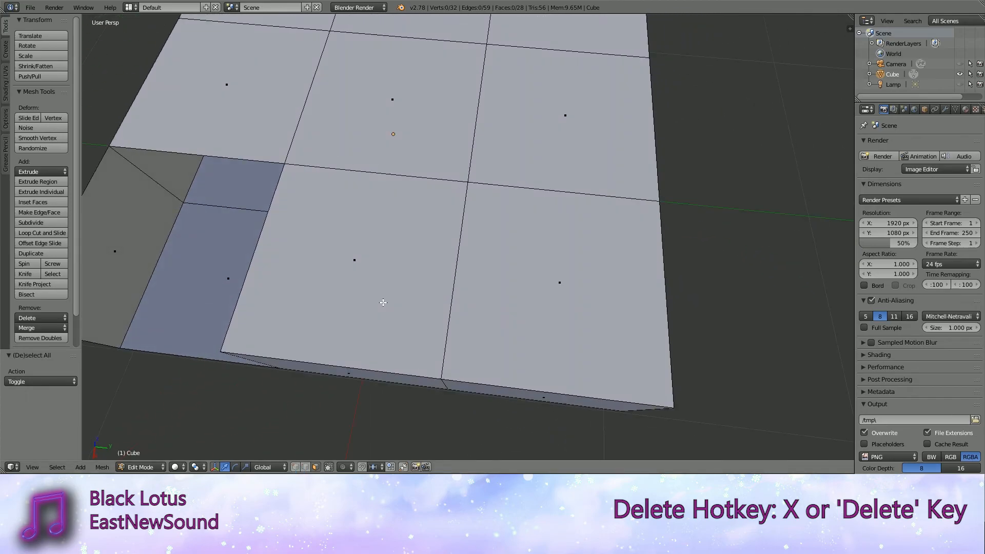
key("1")
right_click(441, 378)
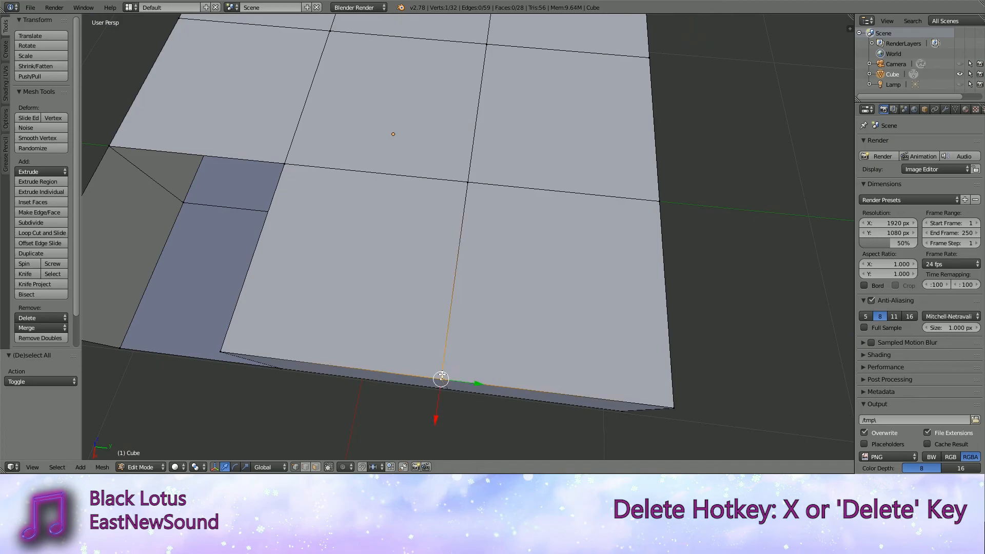
right_click(467, 187, "shift")
middle_click_drag(653, 206, 570, 129, "shift")
Select the upper and lower vertices of the slab's front-right corner and delete them with the Vertices option.
right_click(573, 299)
middle_click_drag(587, 344, 570, 317)
right_click(503, 259, "shift")
middle_click_drag(502, 259, 528, 291)
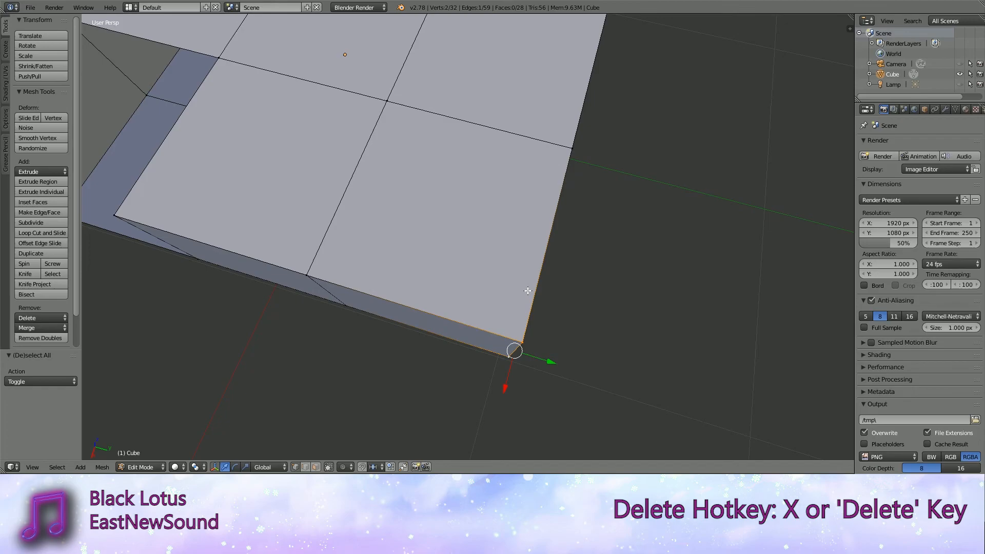
middle_click_drag(527, 290, 562, 307)
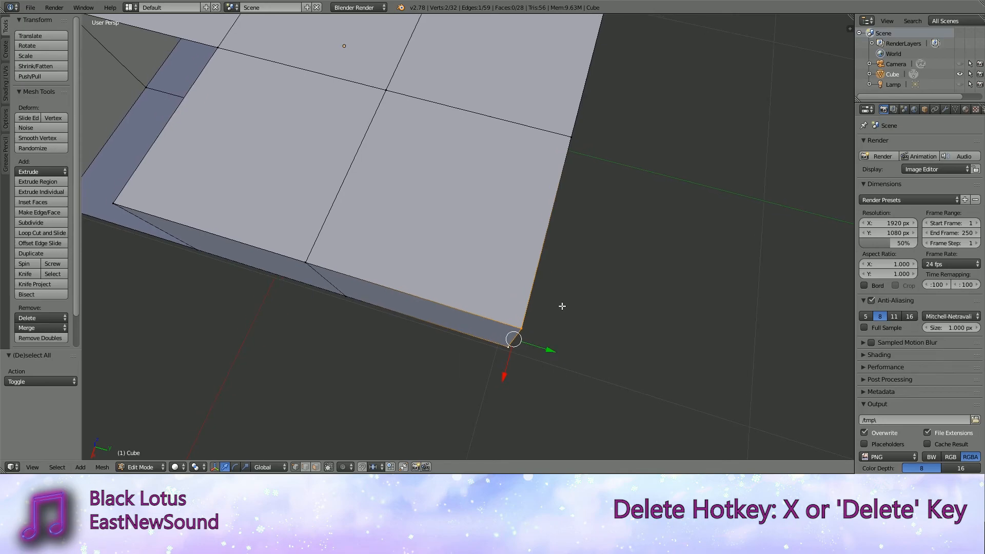
key("x")
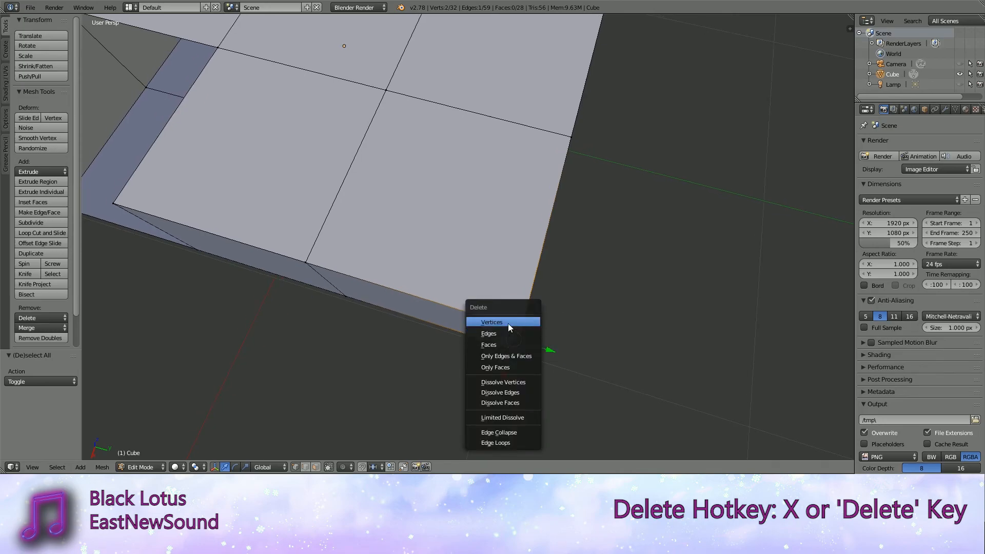
left_click(508, 322)
Delete the remaining outer vertices of the previously opened corner with the Vertices option.
middle_click_drag(507, 323, 548, 354)
right_click(314, 165)
key("x")
left_click(316, 184)
middle_click_drag(317, 183, 419, 195)
scroll(419, 195, "down", 5)
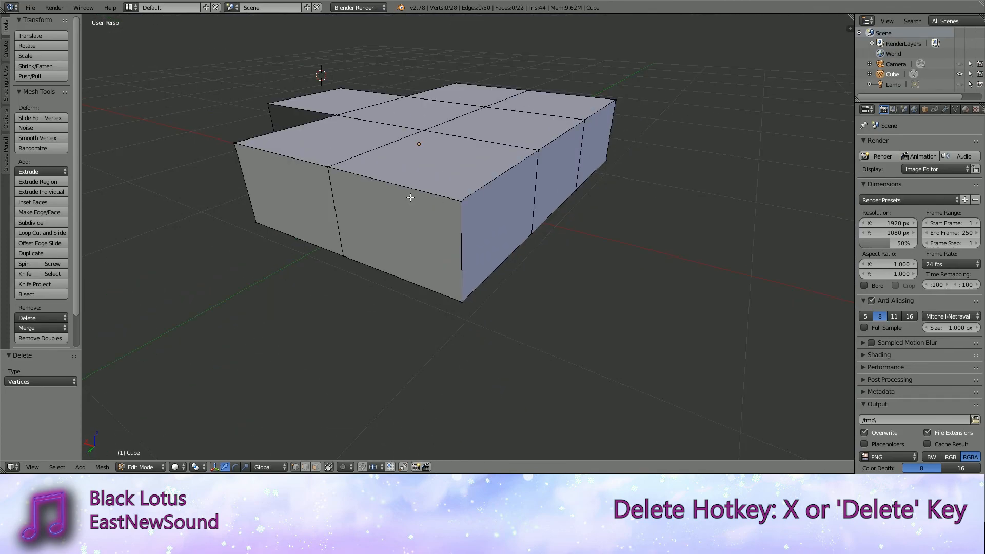
Select the four outer vertices of the slab's two remaining corners, delete them with the Vertices option, and show the cross from the top.
right_click(461, 201)
right_click(463, 298, "shift")
middle_click_drag(464, 293, 402, 306)
right_click(609, 198, "shift")
right_click(623, 139, "shift")
key("x")
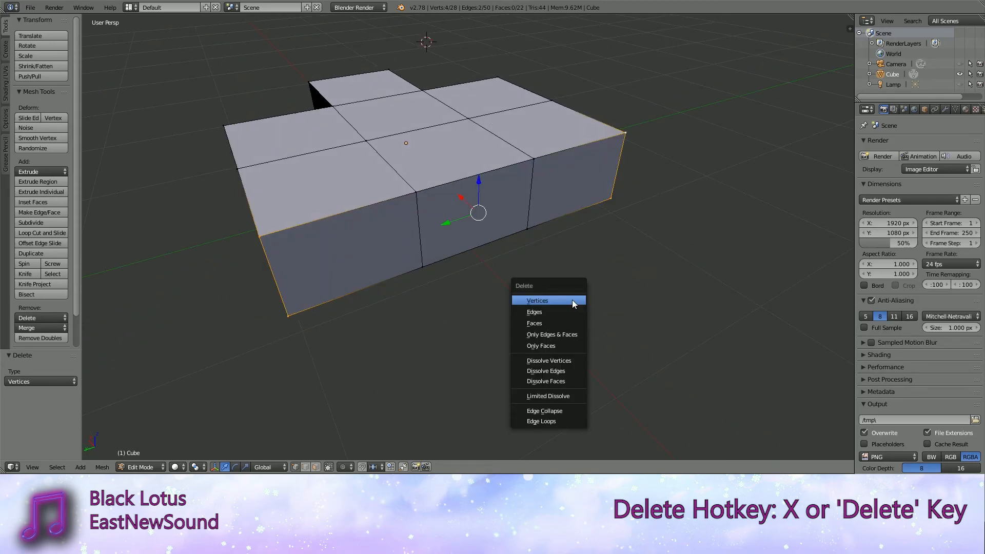
left_click(570, 299)
middle_click_drag(569, 297, 533, 306)
key("KP_7")
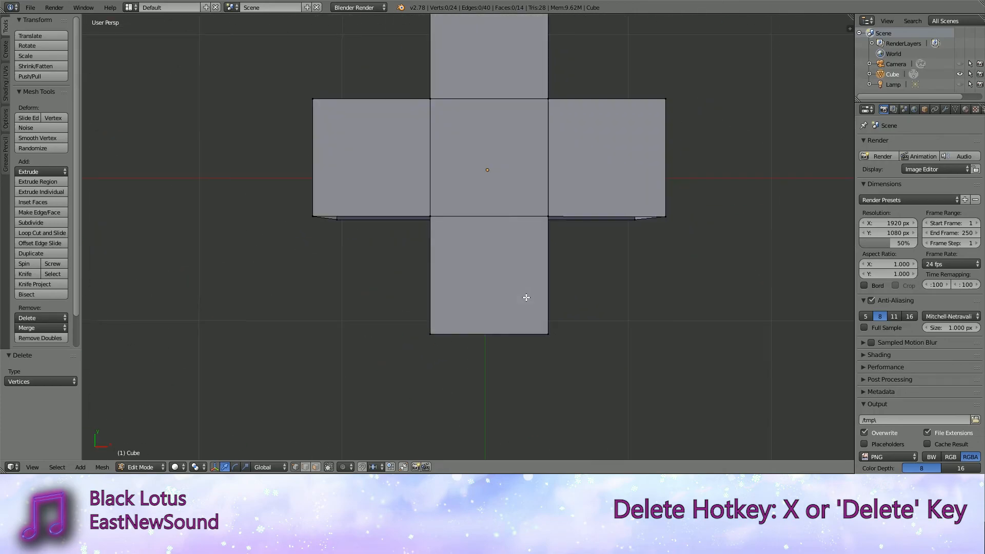
middle_click_drag(487, 202, 463, 262, "shift")
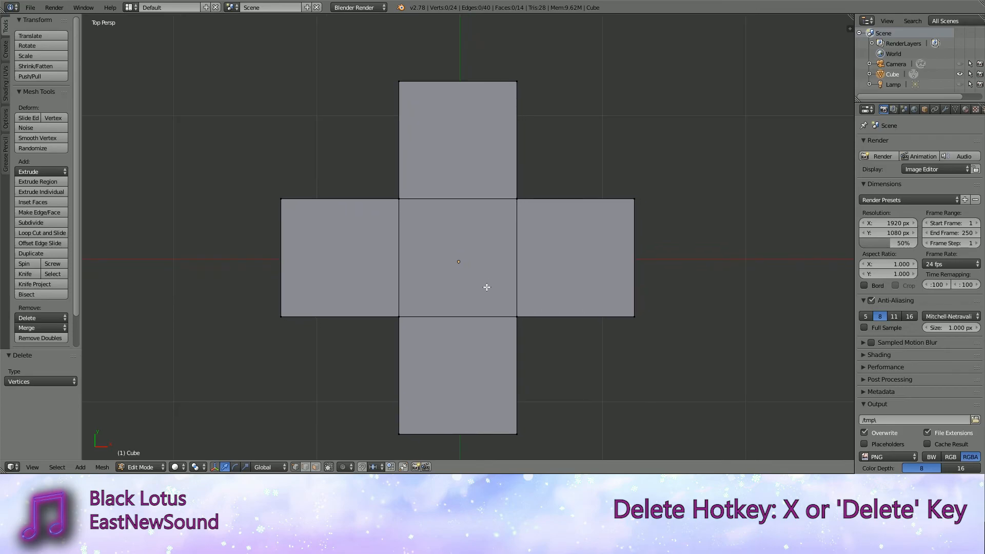
Join the upper and lower vertices of the cross's front-left inner corner with a vertical edge using Make Edge/Face.
middle_click_drag(487, 287, 481, 257)
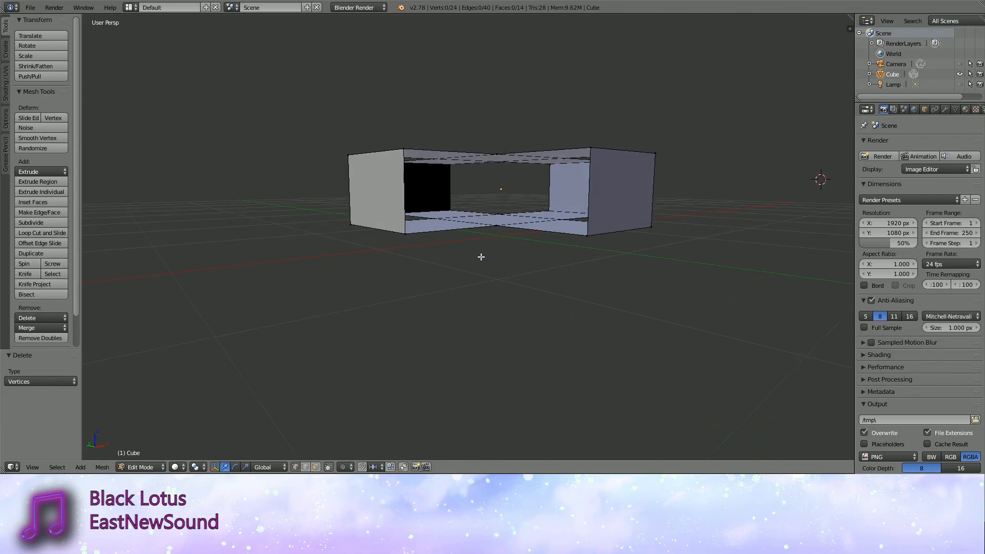
mouse_move(480, 256)
middle_mouse_down()
mouse_move(439, 263)
mouse_move(520, 230)
mouse_move(487, 261)
mouse_move(426, 265)
mouse_move(494, 269)
middle_mouse_up()
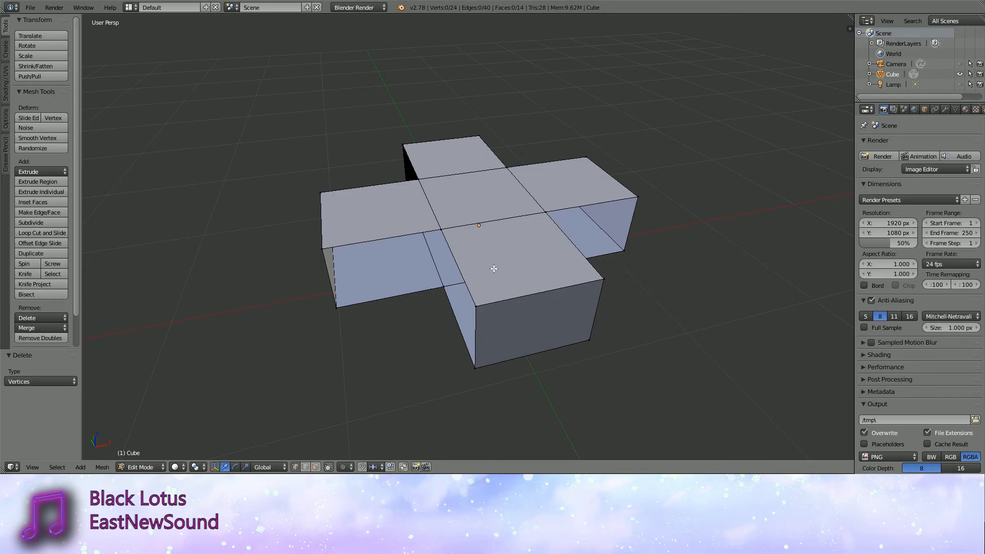
middle_click_drag(493, 268, 454, 313)
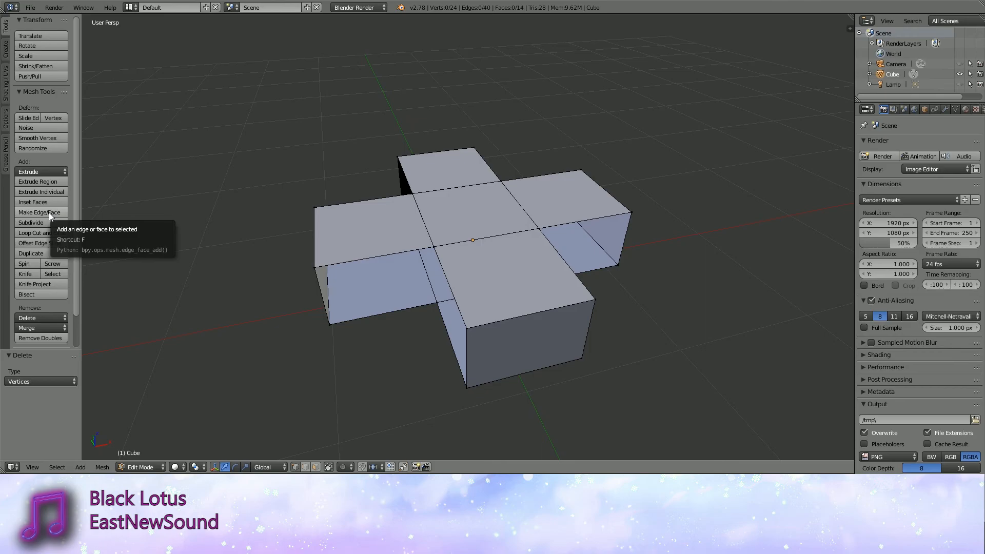
middle_click_drag(330, 317, 420, 337, "shift")
scroll(446, 329, "up", 3)
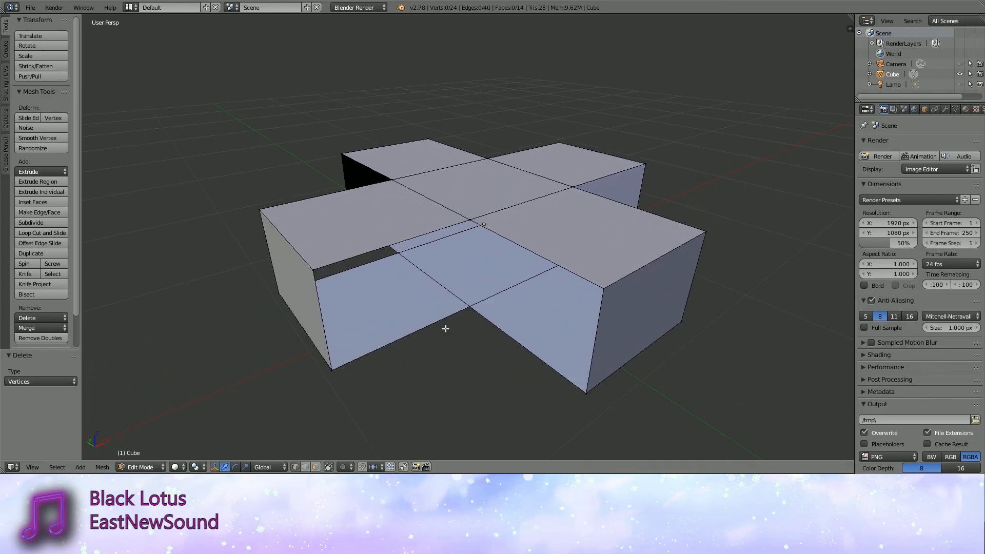
middle_click_drag(445, 329, 458, 318)
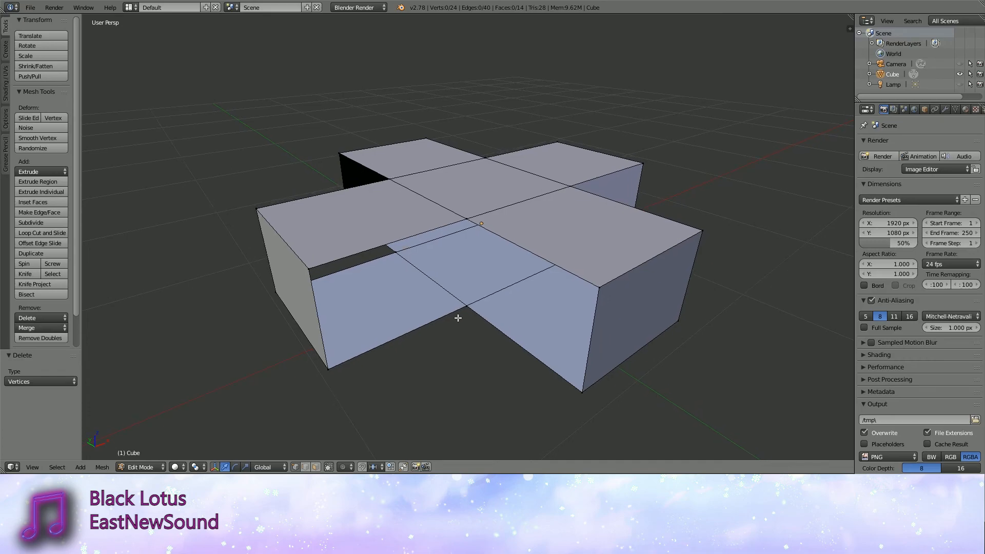
right_click(466, 307)
right_click(465, 217, "shift")
middle_click_drag(497, 322, 497, 315)
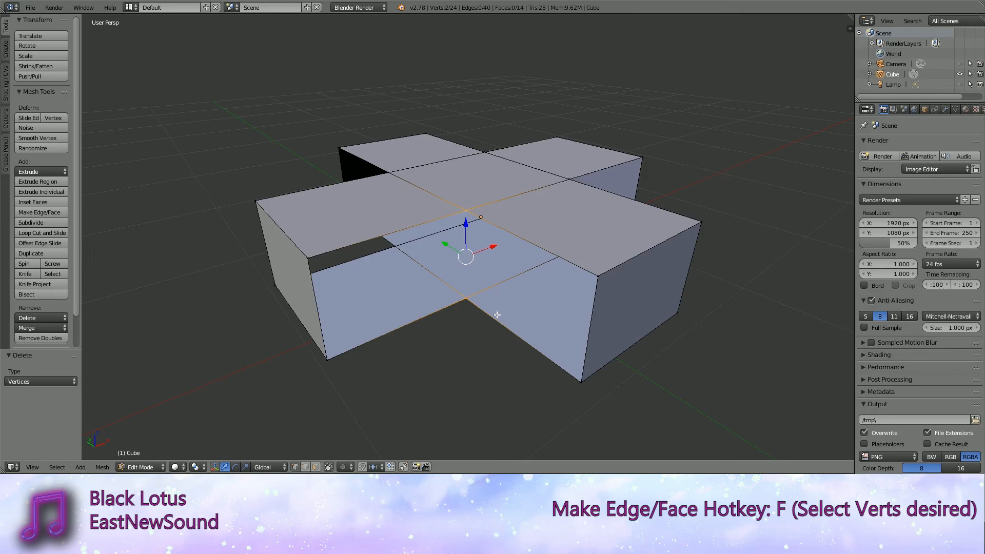
middle_click_drag(497, 315, 477, 302)
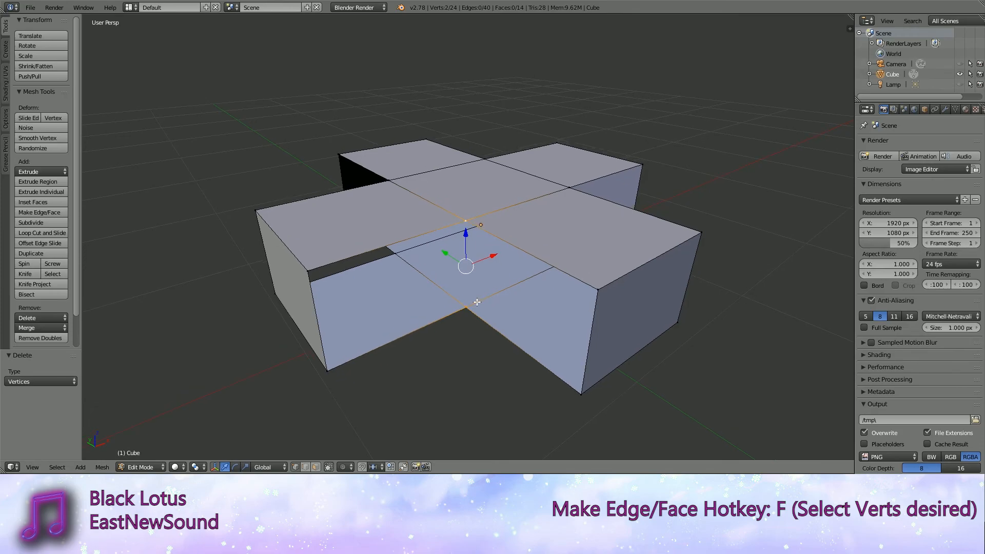
left_click(35, 211)
key("a")
Select the four corner vertices around the left arm's open front side and fill it with Make Edge/Face.
scroll(472, 293, "up", 8)
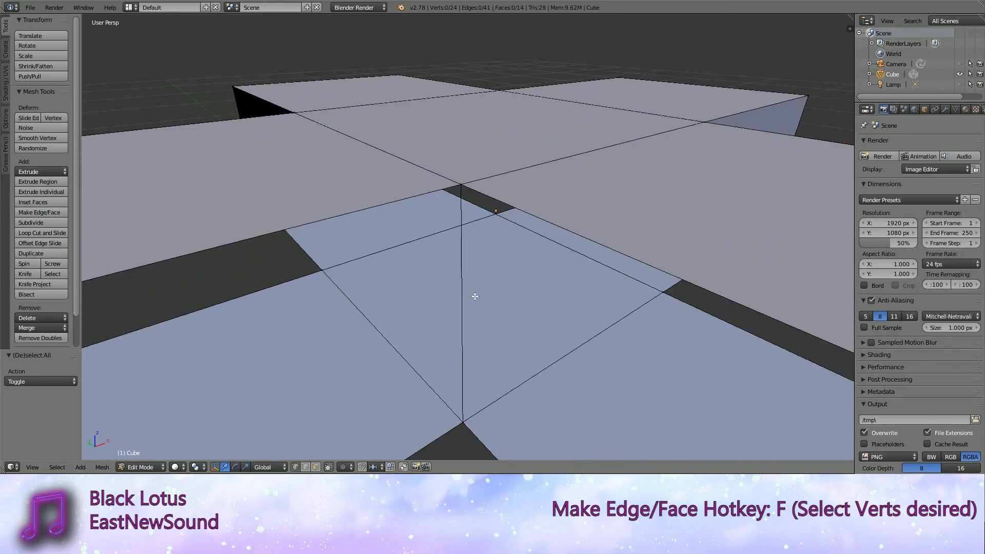
scroll(494, 260, "down", 3)
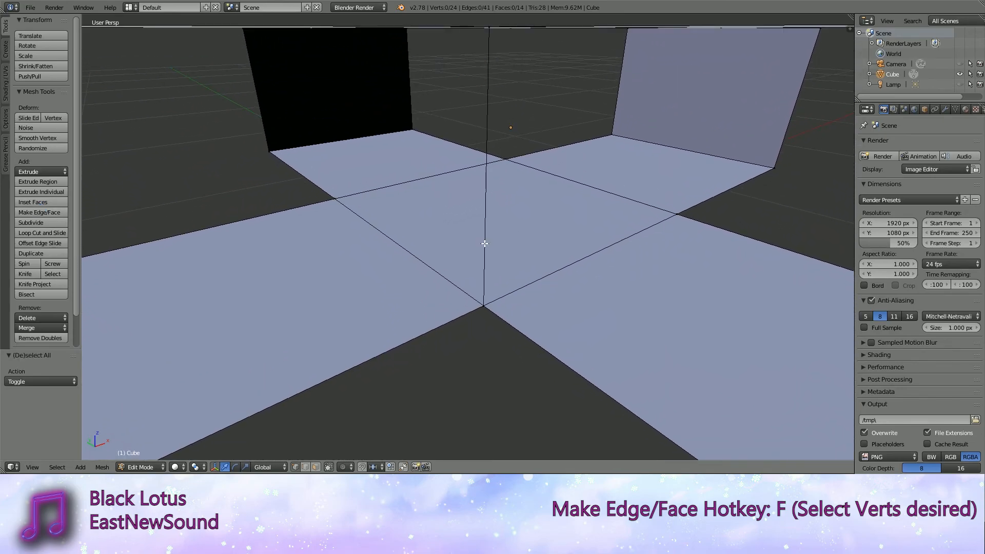
scroll(482, 247, "down", 5)
right_click(308, 252)
right_click(327, 355, "shift")
right_click(465, 296, "shift")
right_click(467, 206, "shift")
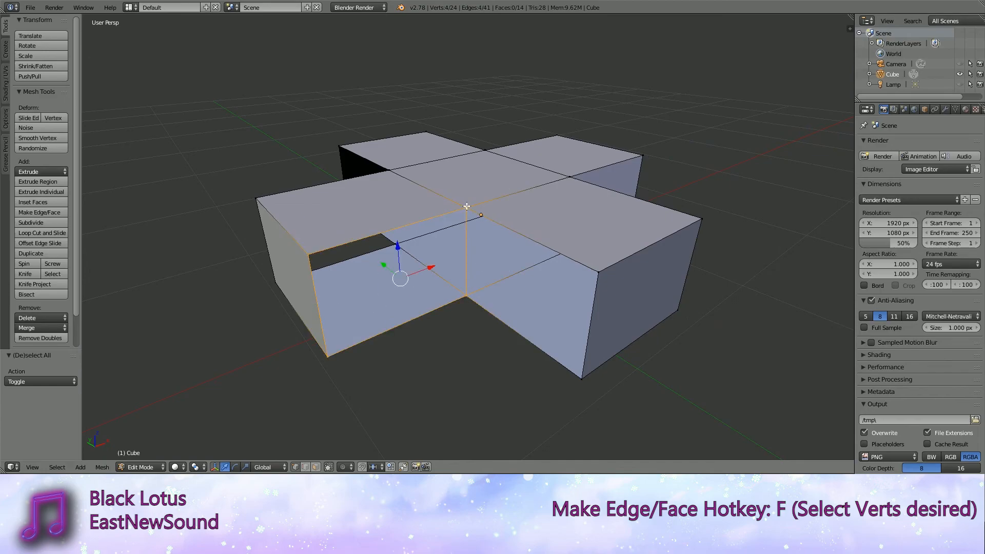
left_click(39, 212)
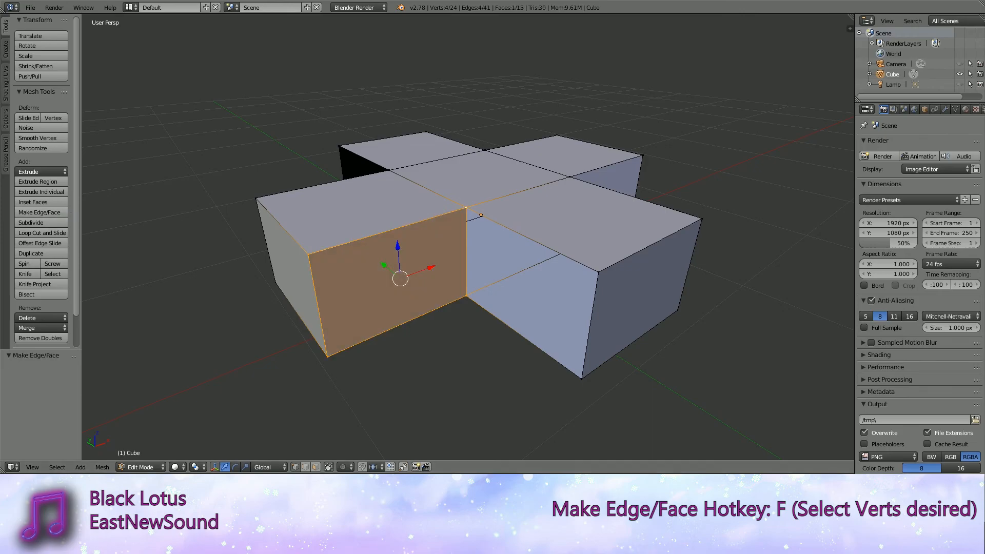
Try to extrude the left arm's new side face outward in face select mode.
left_click(316, 466)
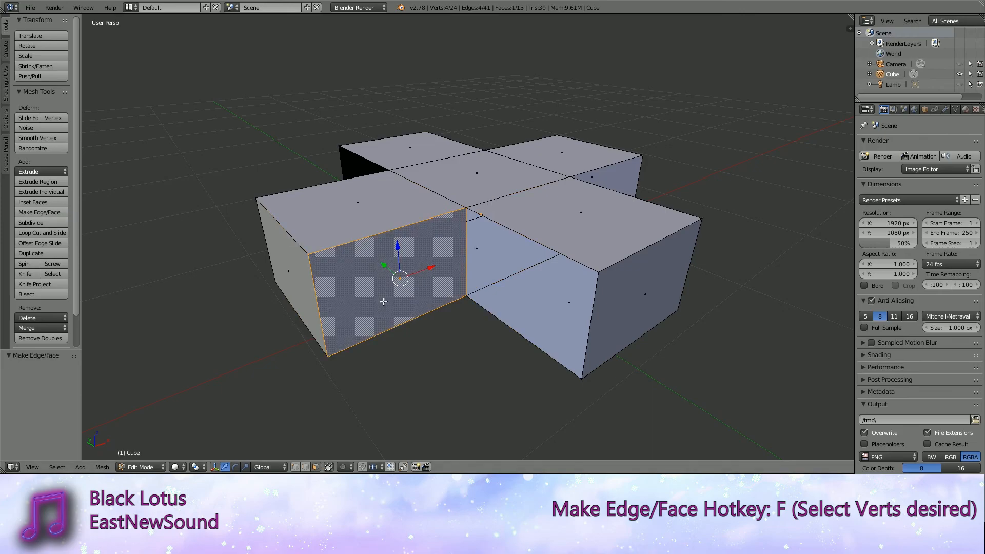
key("e")
left_click(398, 265)
key("ctrl+z")
Select the four vertices around the front arm's adjoining open side in vertex select mode, and clear the selection.
middle_click_drag(466, 344, 506, 330)
left_click(296, 467)
key("a")
right_click(498, 288)
right_click(500, 197, "shift")
right_click(665, 214, "shift")
right_click(650, 318, "shift")
middle_click_drag(688, 310, 495, 315)
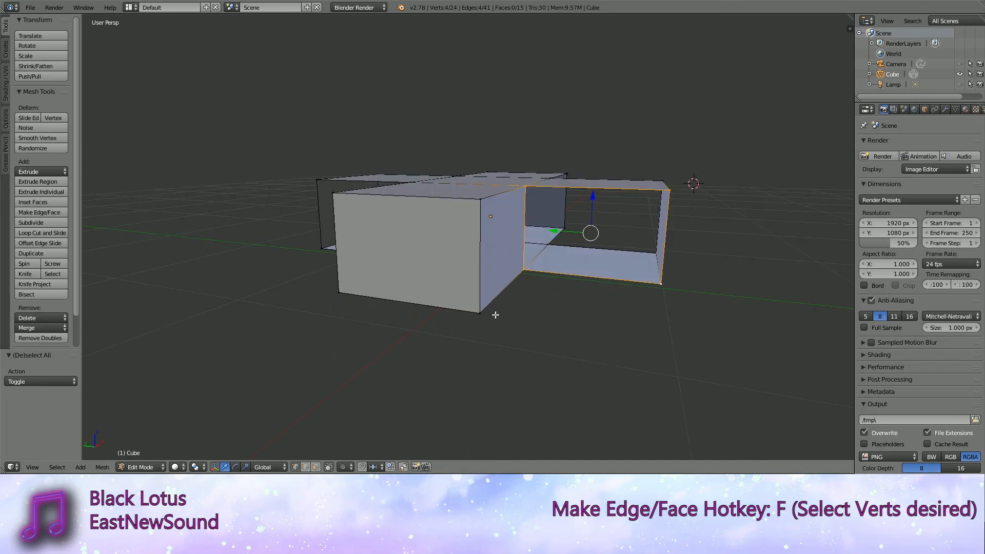
middle_click_drag(148, 252, 488, 332)
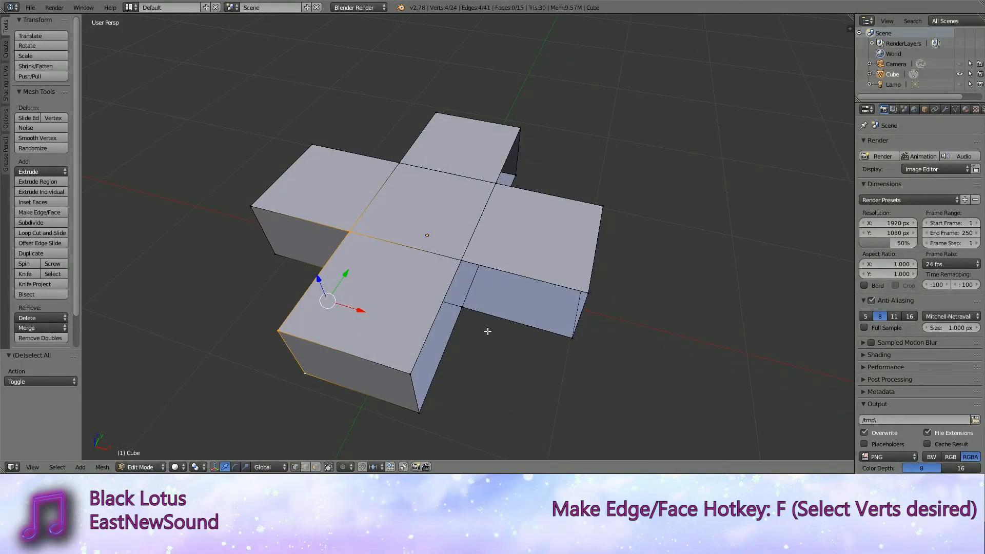
middle_click_drag(487, 331, 484, 306)
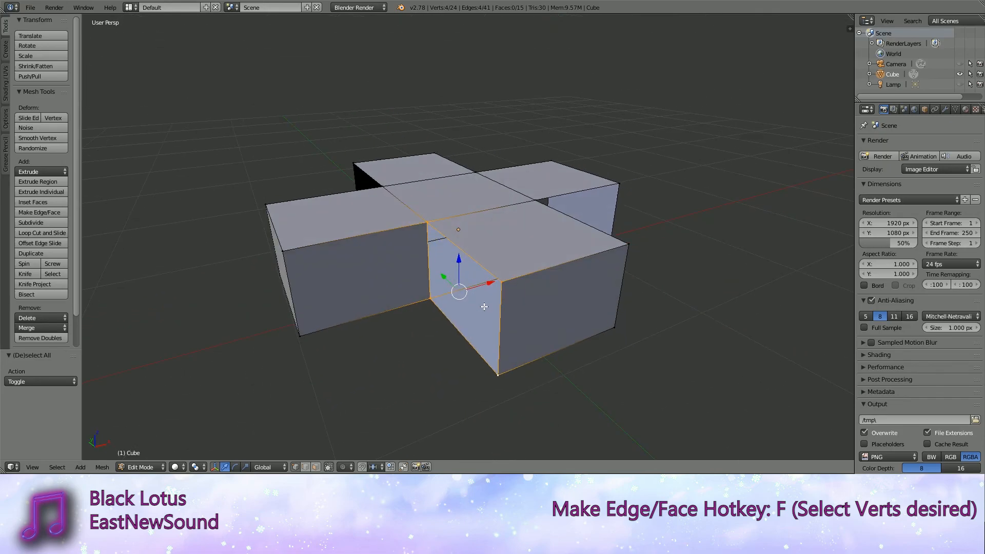
middle_click_drag(484, 306, 422, 305)
key("a")
Select three end faces of the cross's arms in face select mode and delete them with the Faces option.
left_click(317, 467)
right_click(510, 350)
middle_click_drag(527, 341, 436, 341, "shift")
right_click(516, 272, "shift")
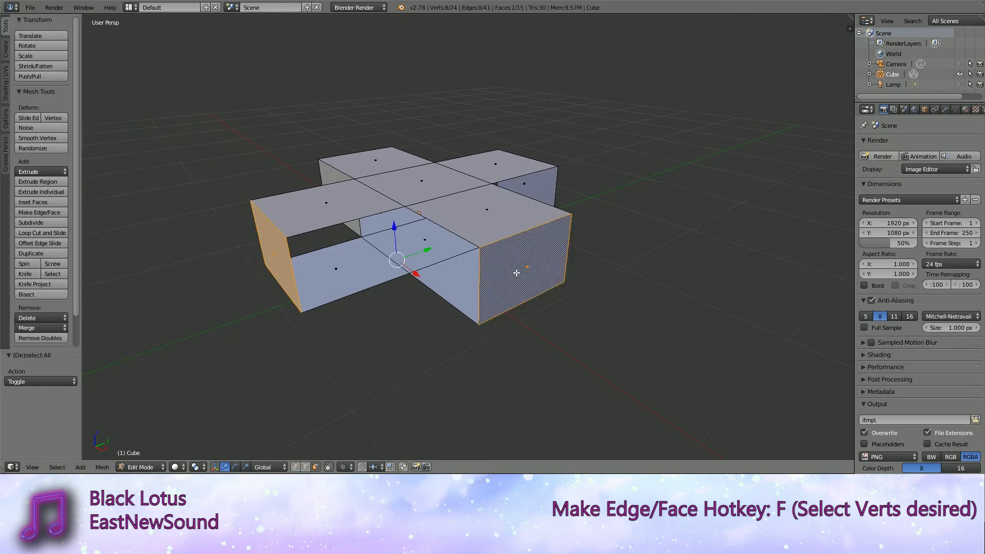
middle_click_drag(517, 273, 436, 296)
right_click(597, 259, "shift")
key("x")
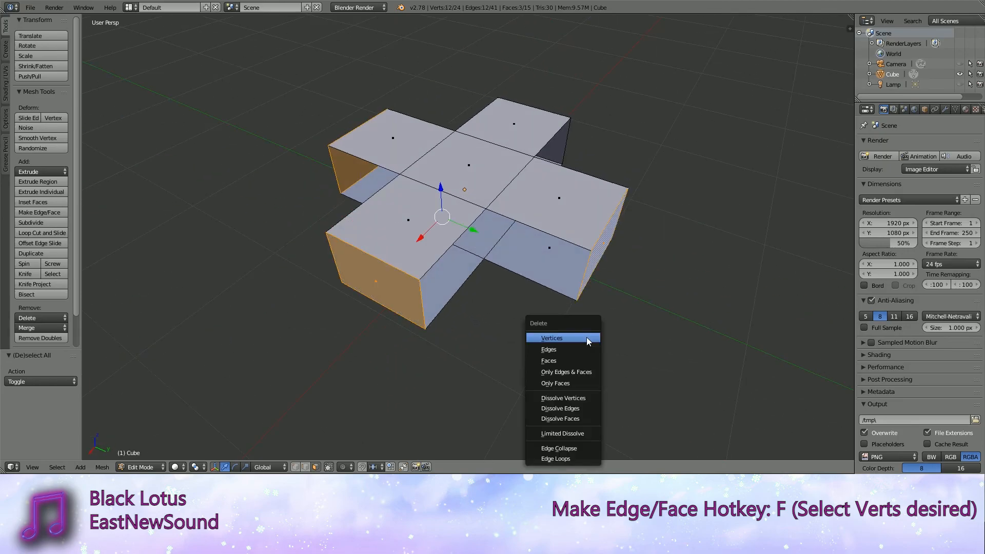
left_click(564, 360)
Starting from the inner corner's vertical edge, fill all open sides and arm ends around the cross with faces, and clear the selection.
middle_click_drag(564, 361, 539, 272)
right_click(427, 318)
right_click(423, 257, "shift")
middle_click_drag(423, 256, 489, 313)
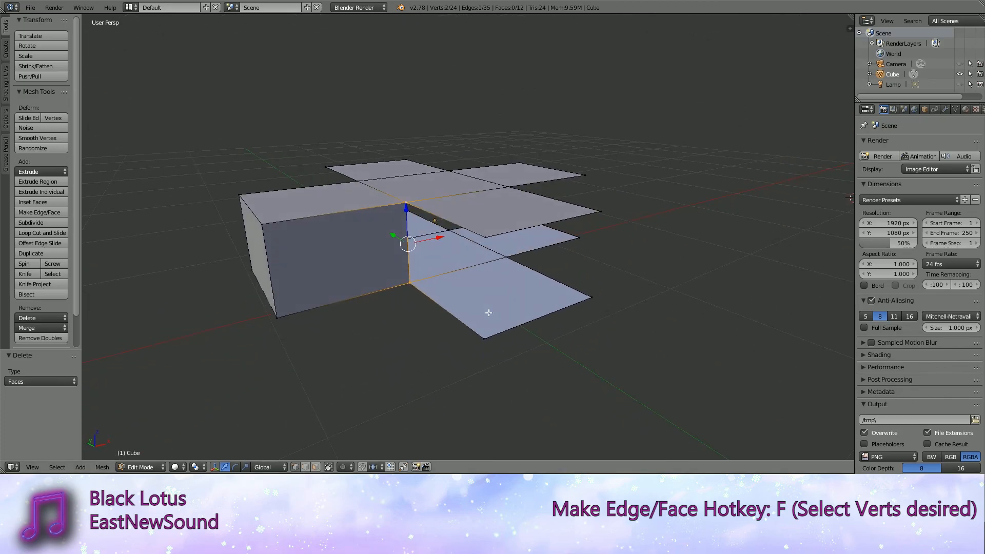
middle_click_drag(489, 313, 483, 290)
key("f")
key("f")
key("f")
key("f")
key("f")
key("f")
key("f")
key("f")
middle_click_drag(618, 299, 560, 333)
key("f")
key("f")
key("a")
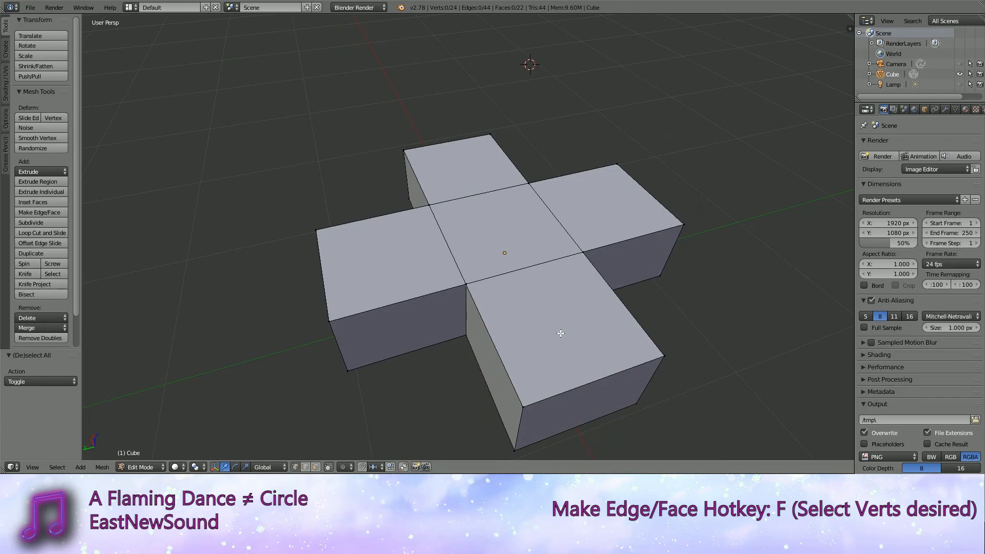
Place the 3D cursor on the top face of the cross's nearest arm.
middle_click_drag(560, 334, 507, 268)
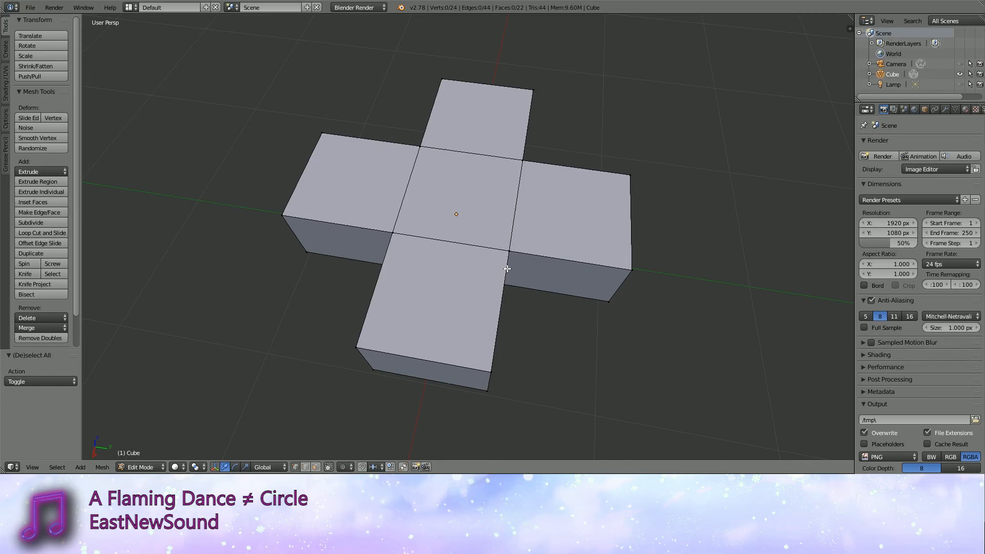
left_click(447, 269)
left_click(442, 297)
left_click(431, 321)
left_click(438, 291)
left_click(443, 275)
left_click(447, 257)
left_click(431, 297)
left_click(426, 315)
left_click(422, 330)
left_click(444, 294)
left_click(447, 273)
left_click(437, 304)
Add two evenly spaced, unslid loop cuts running lengthwise along the cross's X-axis arms, and clear the selection.
middle_click_drag(437, 304, 501, 278, "shift")
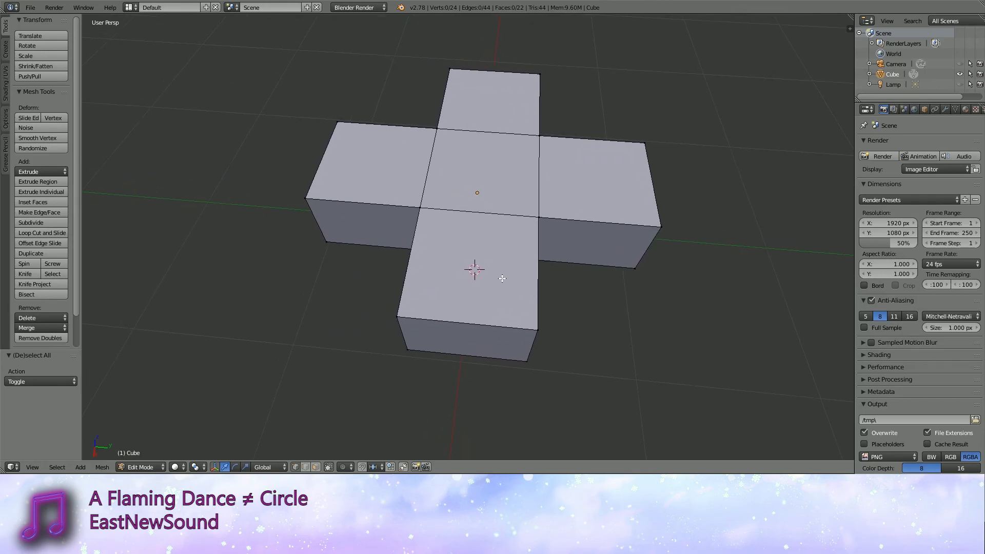
middle_click_drag(502, 278, 469, 259, "shift")
key("ctrl+r")
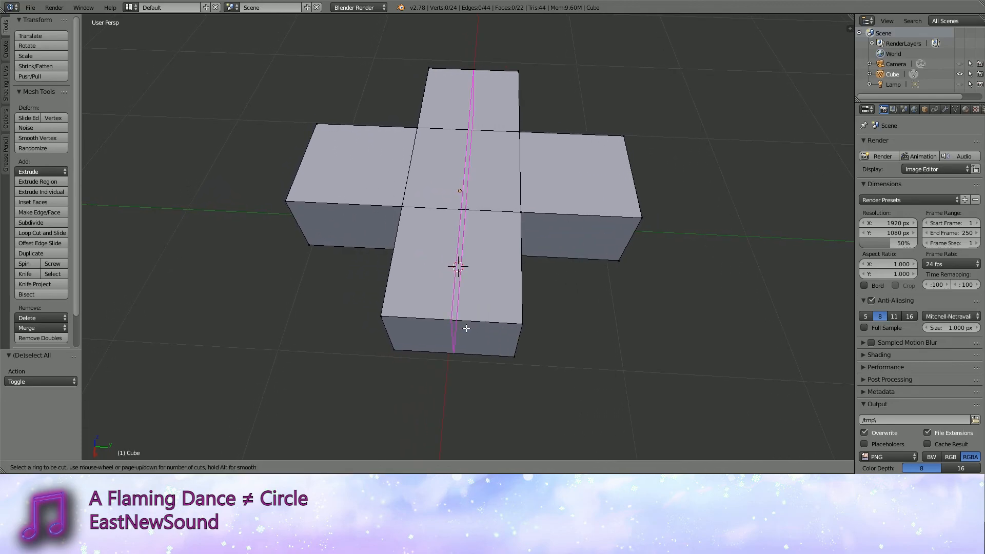
scroll(465, 328, "up", 1)
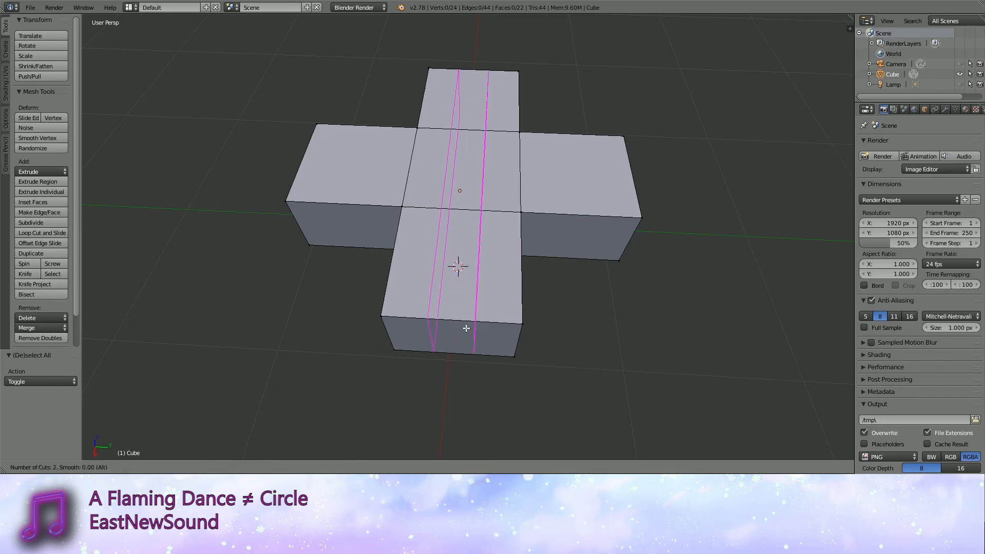
left_click(466, 328)
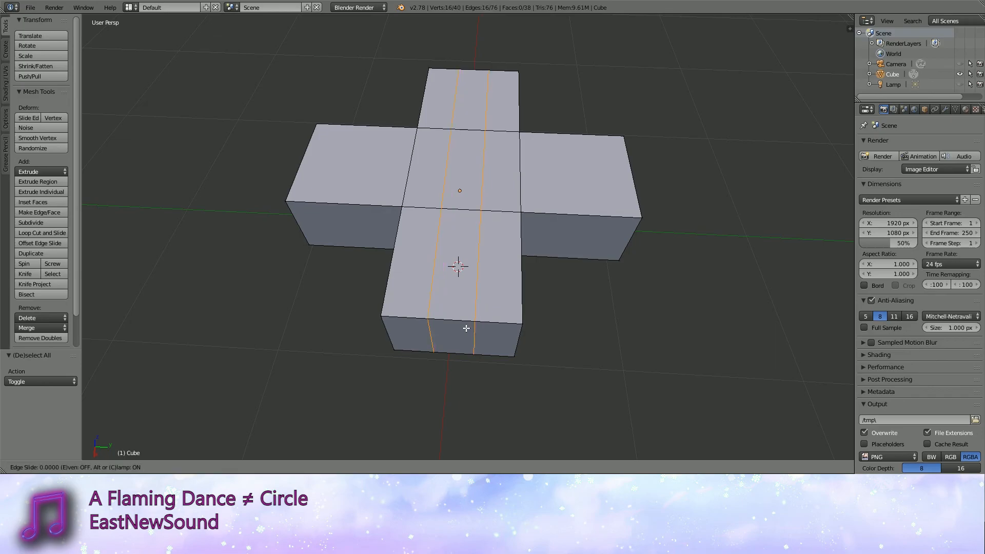
right_click(466, 328)
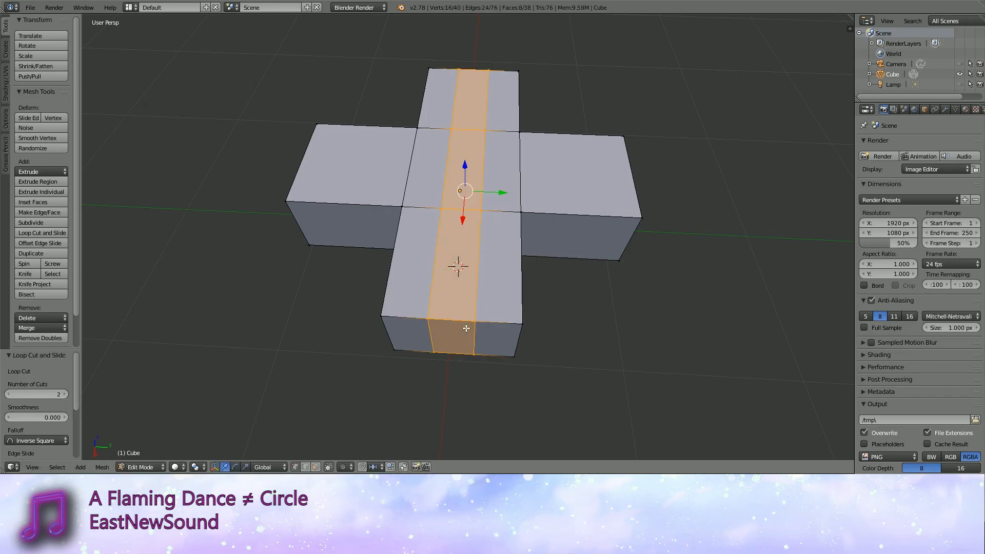
middle_click_drag(465, 328, 548, 281)
key("a")
Add two evenly spaced, unslid loop cuts running lengthwise along the cross's Y-axis arms, and clear the selection.
key("ctrl+r")
scroll(442, 246, "up", 1)
left_click(438, 254)
right_click(438, 254)
key("a")
Switch to face select mode and select the middle strip faces on top of the arms one at a time.
middle_click_drag(438, 253, 382, 272)
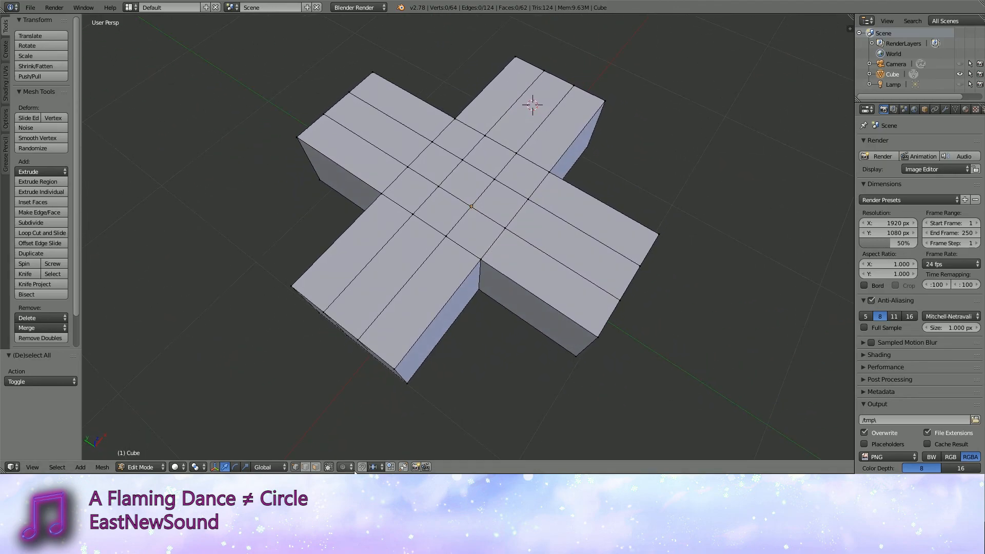
left_click(316, 467)
right_click(382, 277)
right_click(360, 139)
right_click(528, 108)
right_click(378, 127)
right_click(384, 269)
right_click(563, 243)
right_click(530, 110)
right_click_drag(378, 129, 404, 166)
right_click(401, 262)
Try to move the middle top face of the left arm slightly.
middle_click_drag(400, 262, 369, 192)
left_click_drag(370, 191, 374, 200)
key("ctrl+z")
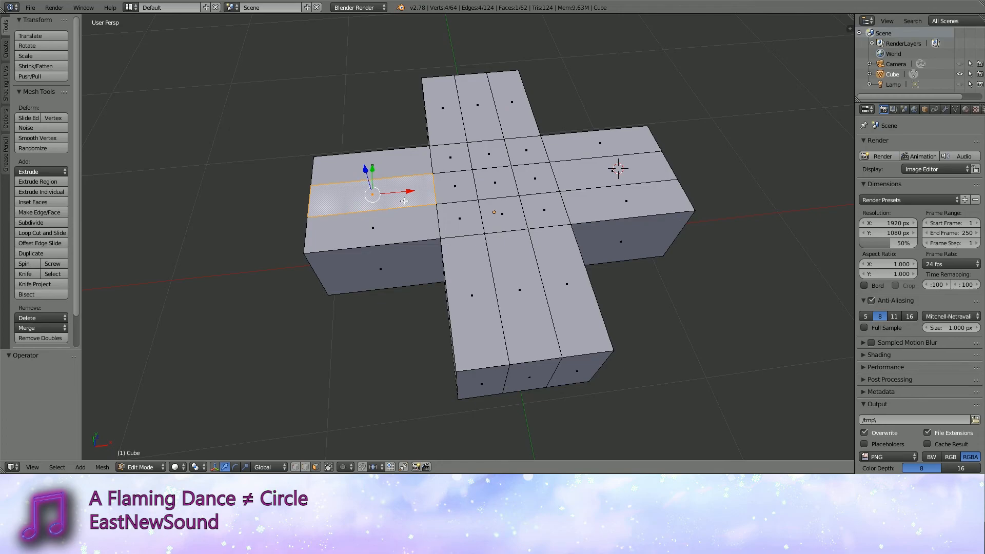
Add two crosswise loop cuts to the left arm, one slid near its outer end and one near the centre block.
middle_click_drag(404, 201, 446, 218)
key("ctrl+r")
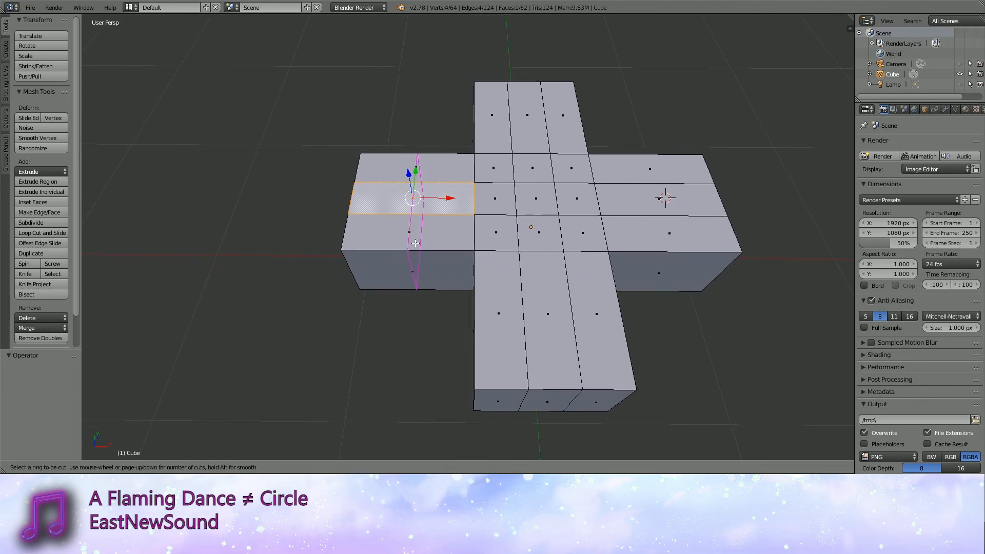
left_click(415, 243)
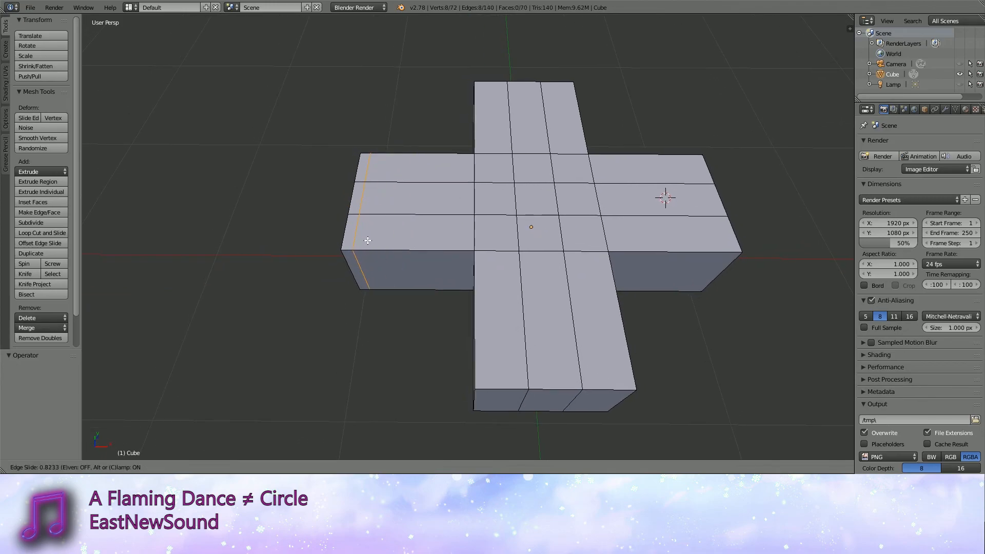
left_click(391, 239)
key("ctrl+r")
left_click(411, 241)
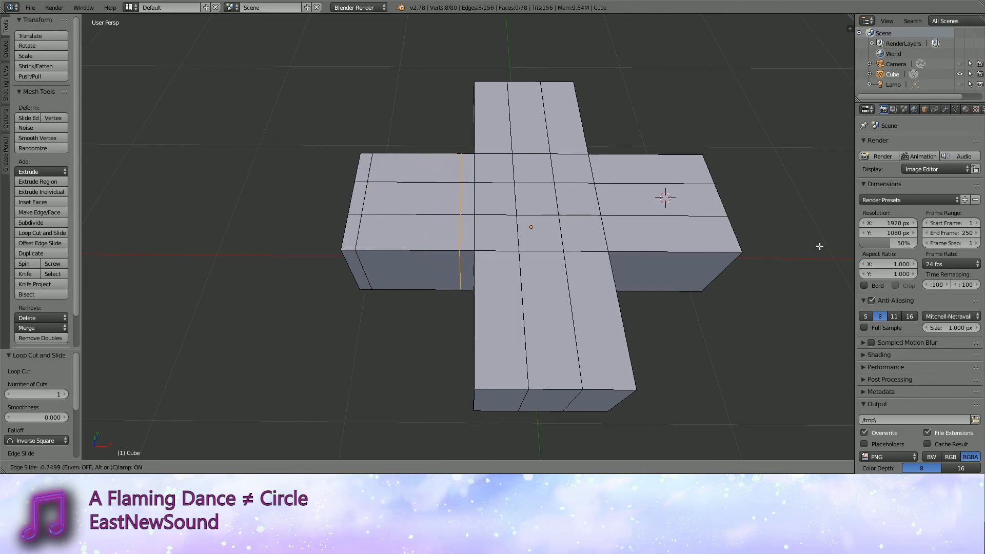
left_click(819, 247)
key("a")
Add two crosswise loop cuts to the front arm, one slid near the centre block and one near its outer end.
middle_click_drag(580, 273, 548, 265, "shift")
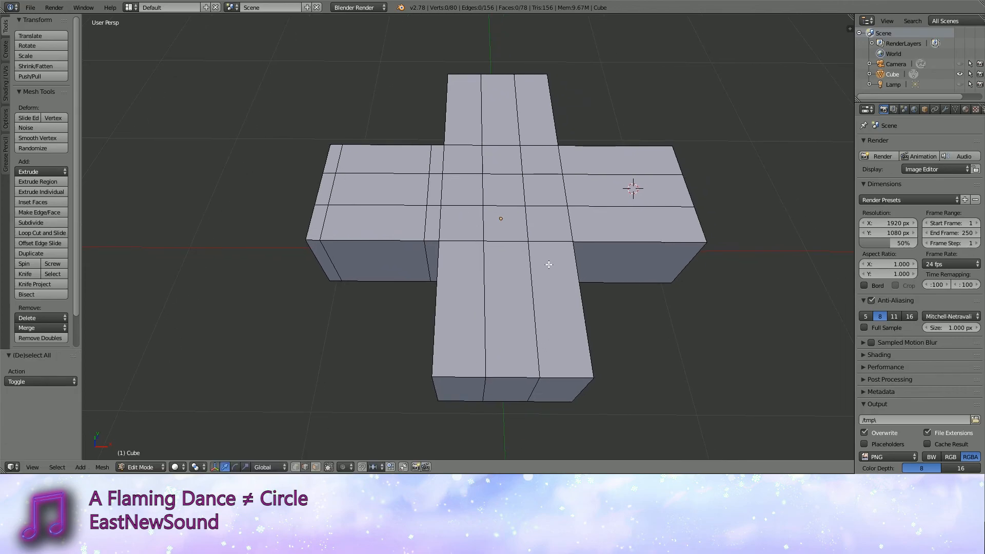
key("ctrl+r")
left_click(475, 287)
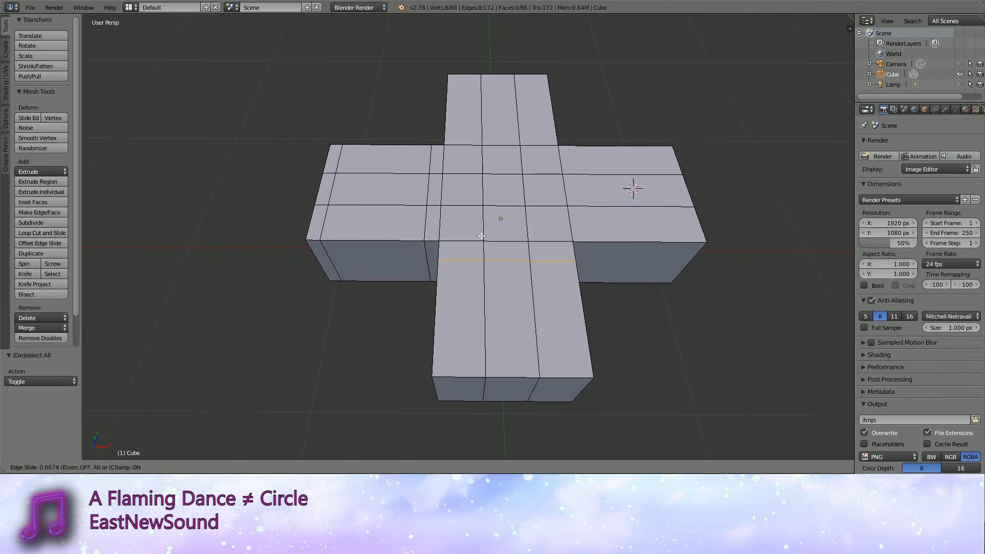
left_click(482, 174)
key("ctrl+r")
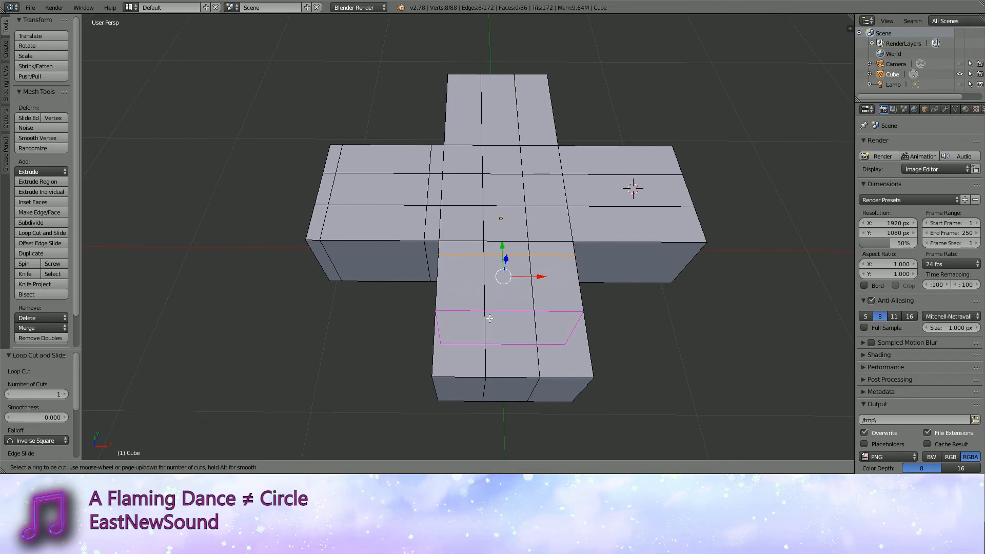
left_click(490, 318)
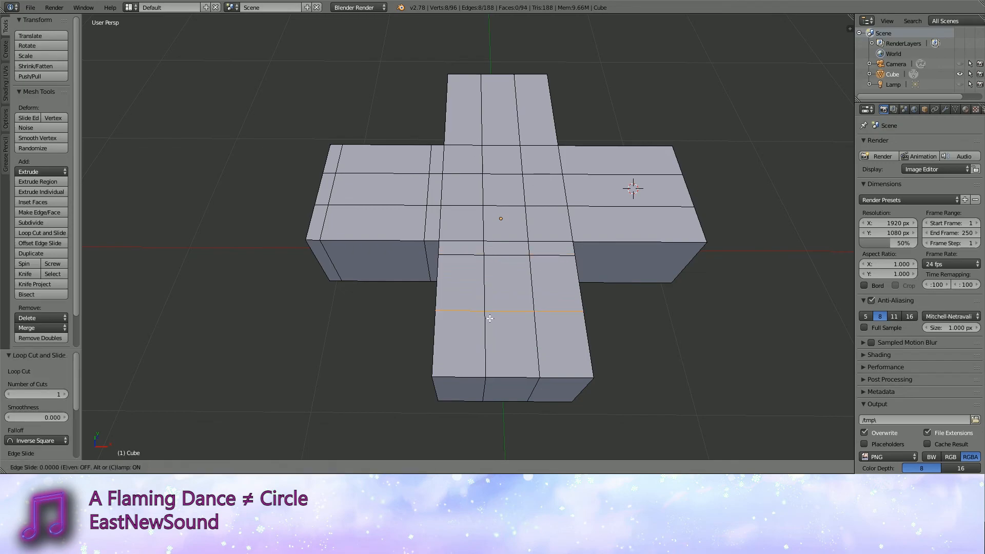
left_click(477, 380)
Add two crosswise loop cuts to the right arm, one slid near the centre block and one near its outer end.
middle_click_drag(480, 378, 593, 314)
key("ctrl+r")
left_click(589, 236)
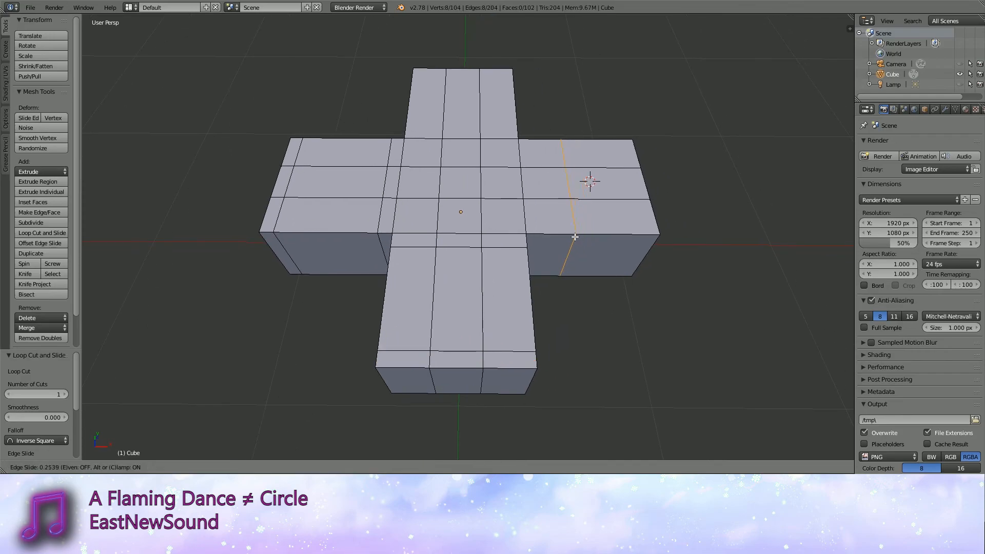
left_click(507, 248)
middle_click_drag(616, 260, 579, 265, "shift")
key("ctrl+r")
left_click(547, 247)
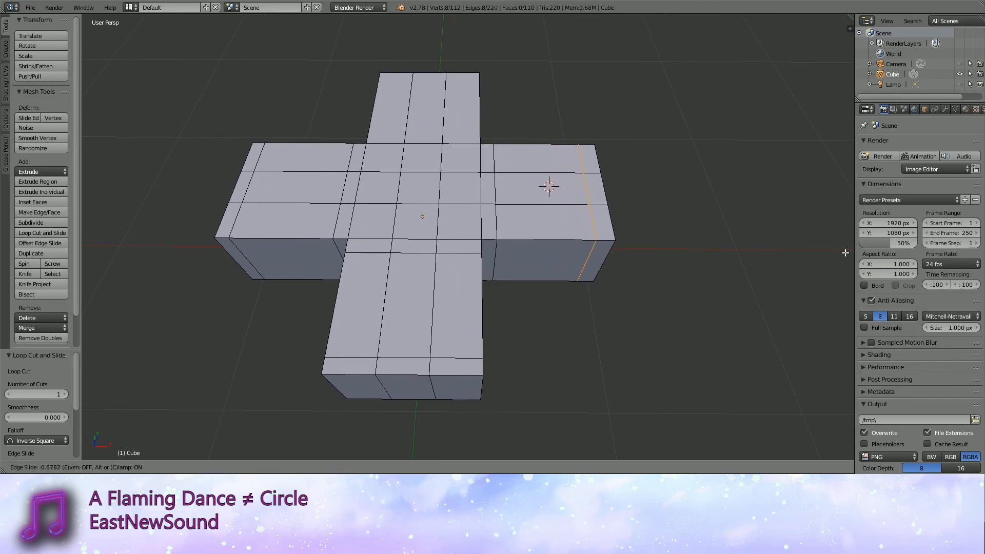
left_click(136, 249)
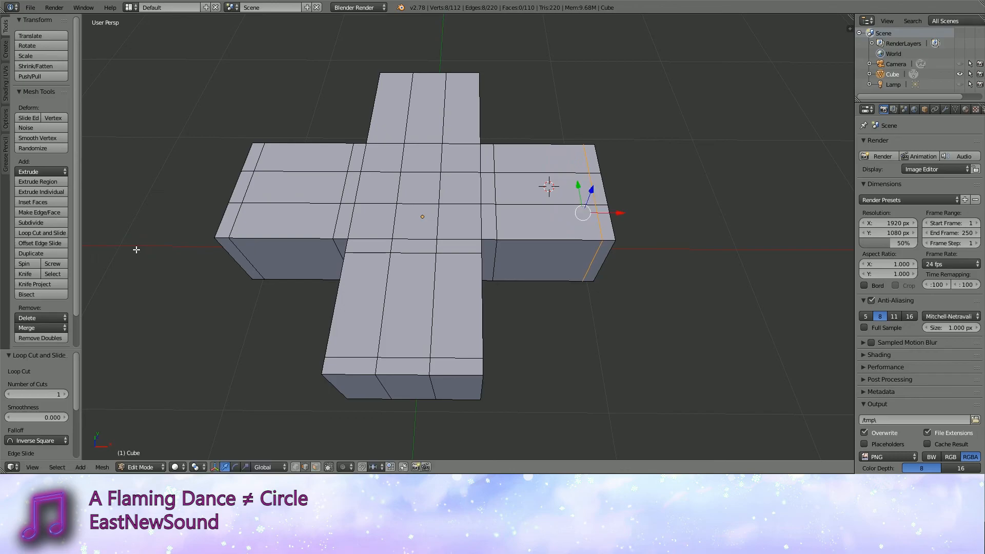
Add two crosswise loop cuts to the remaining uncut arm, one near its outer end and one near the centre block, and deselect everything.
middle_click_drag(329, 308, 410, 298)
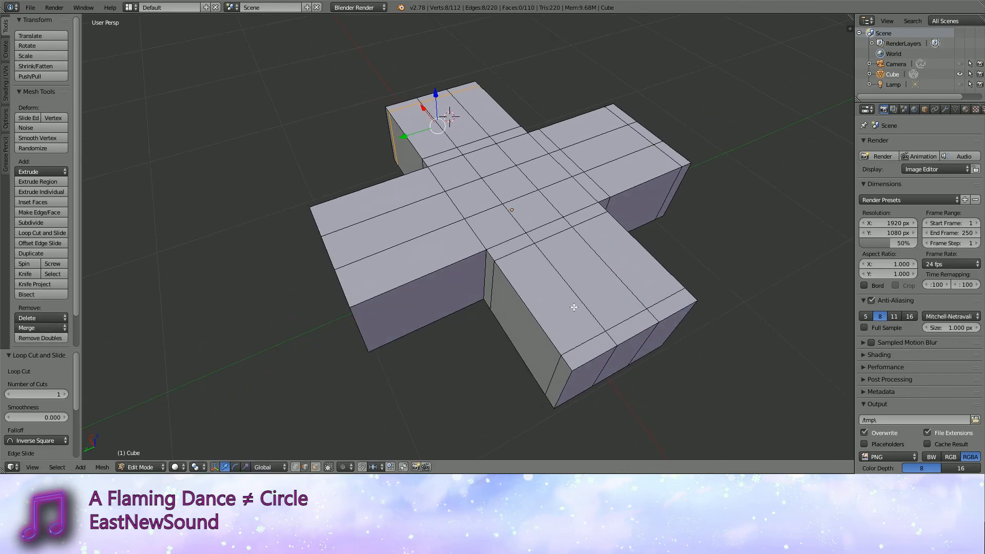
key("ctrl+r")
left_click(416, 299)
left_click(362, 315)
key("ctrl+r")
left_click(418, 281)
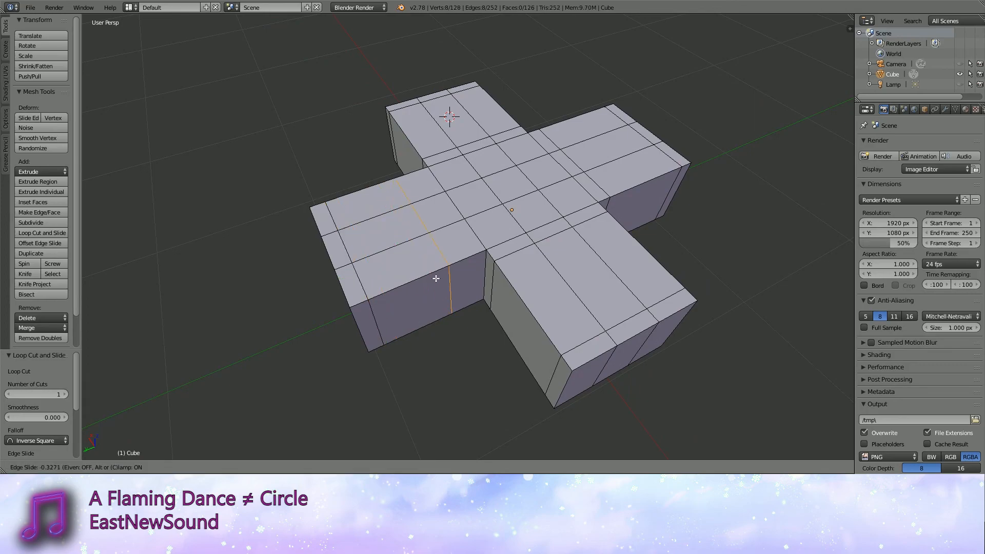
left_click(461, 270)
key("a")
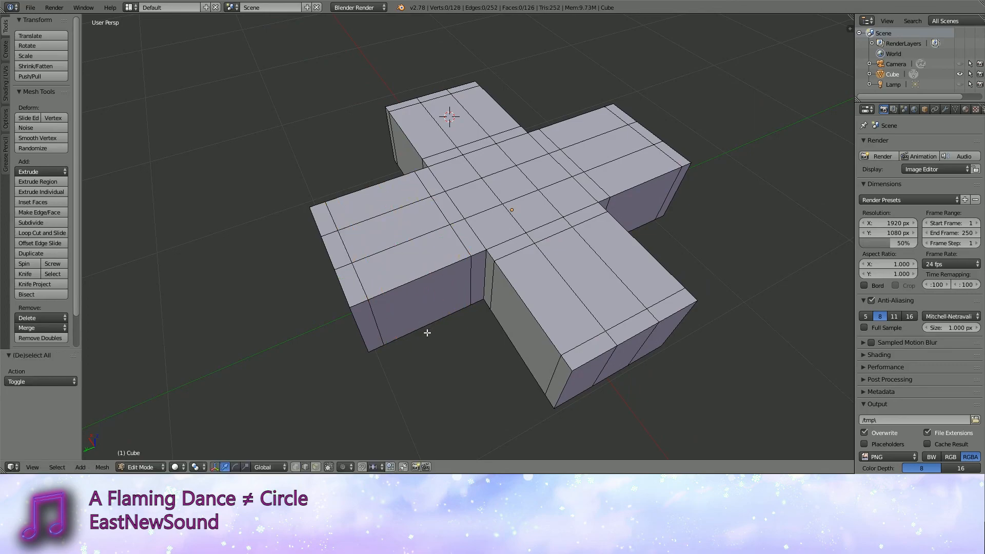
Switch to face select mode and select the long middle top face of the arm just cut.
left_click(316, 467)
middle_click_drag(505, 335, 477, 314, "shift")
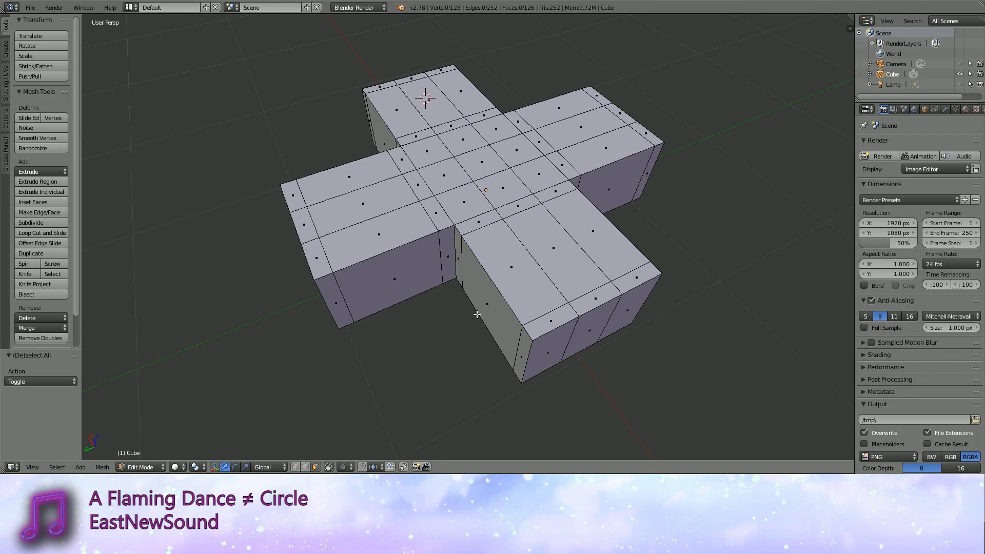
right_click(365, 207)
Try lowering the selected face by 0.056 along Z, and undo the move.
middle_click_drag(475, 270, 462, 319)
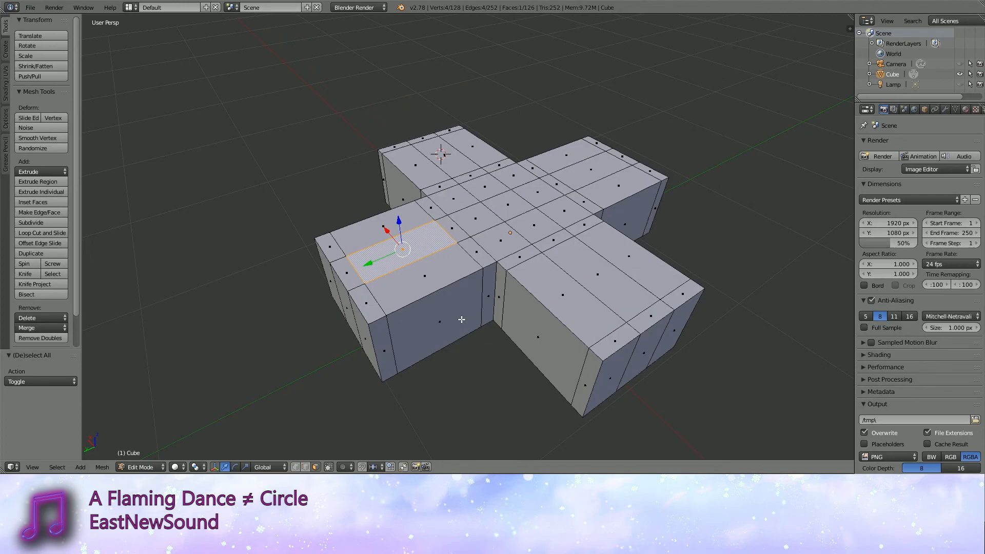
key("g")
key("z")
left_click(461, 321)
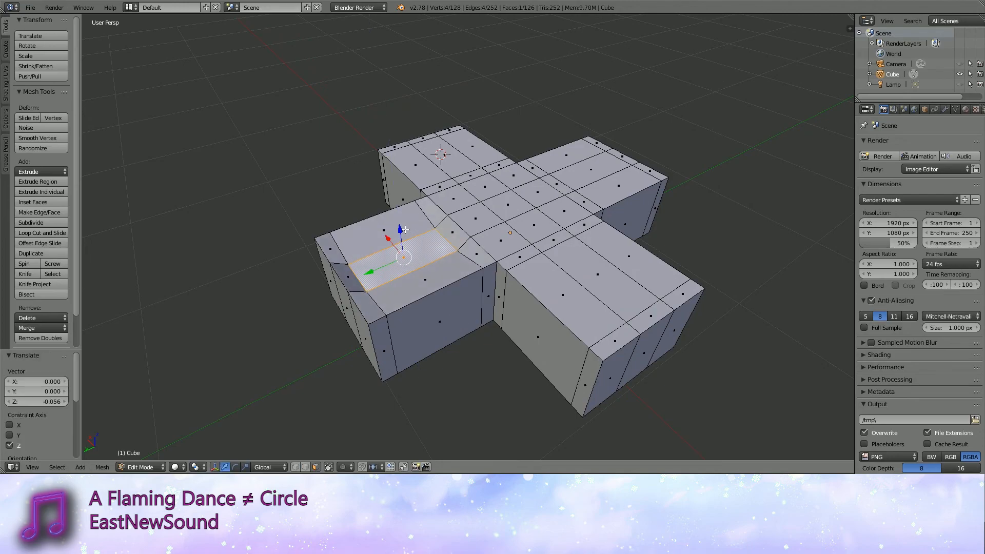
middle_click_drag(461, 321, 475, 280)
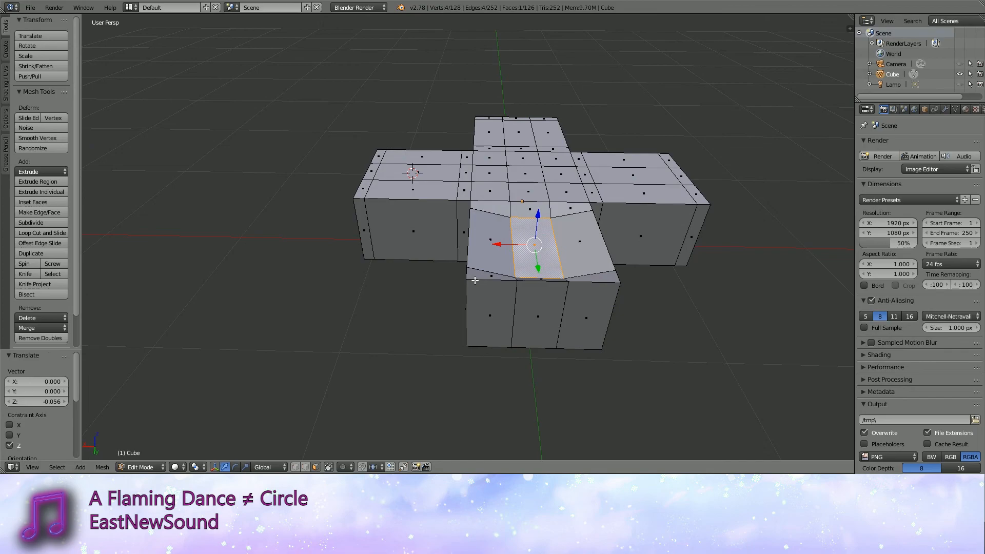
middle_click_drag(475, 280, 467, 252)
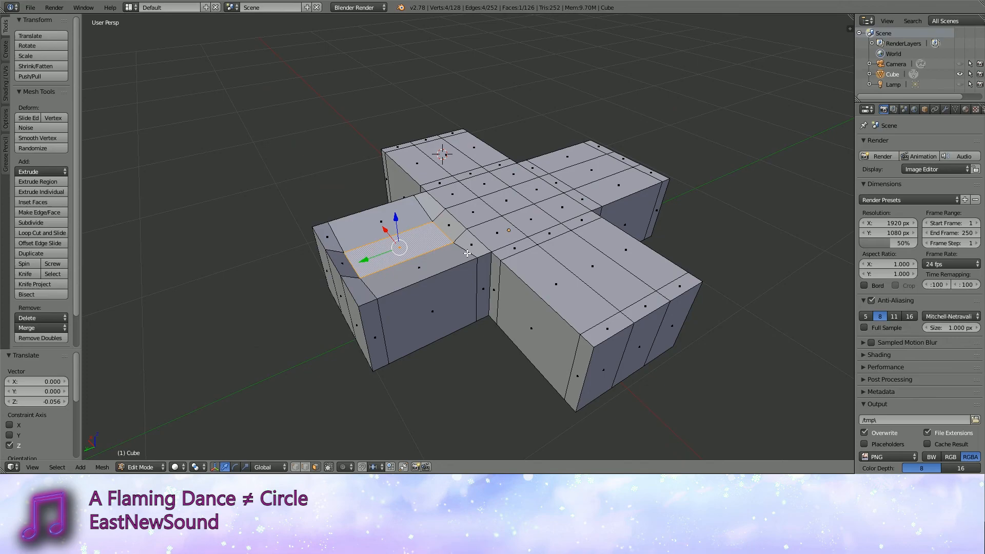
key("ctrl+z")
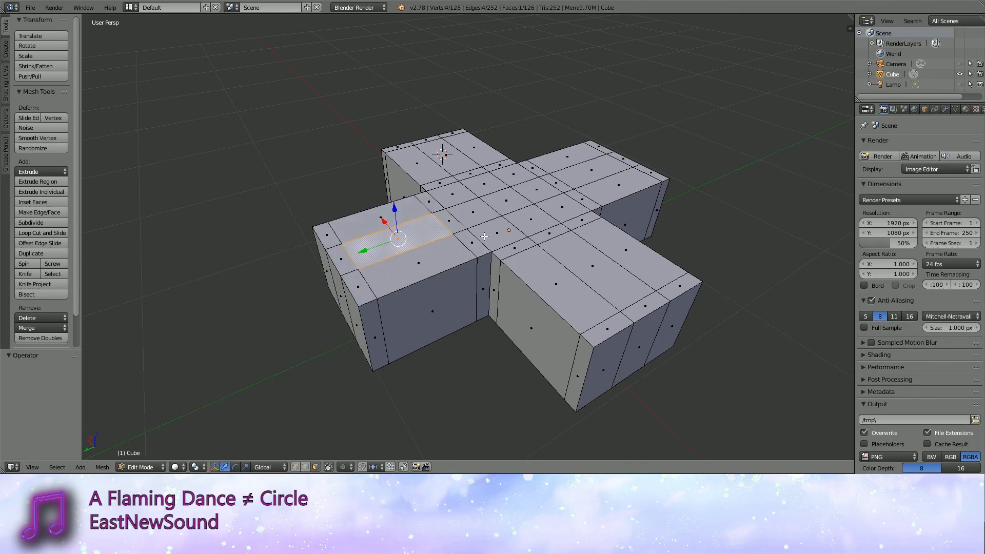
Try extruding the selected top face upward from the arm, undo the extrusion, and deselect everything.
middle_click_drag(484, 237, 482, 224)
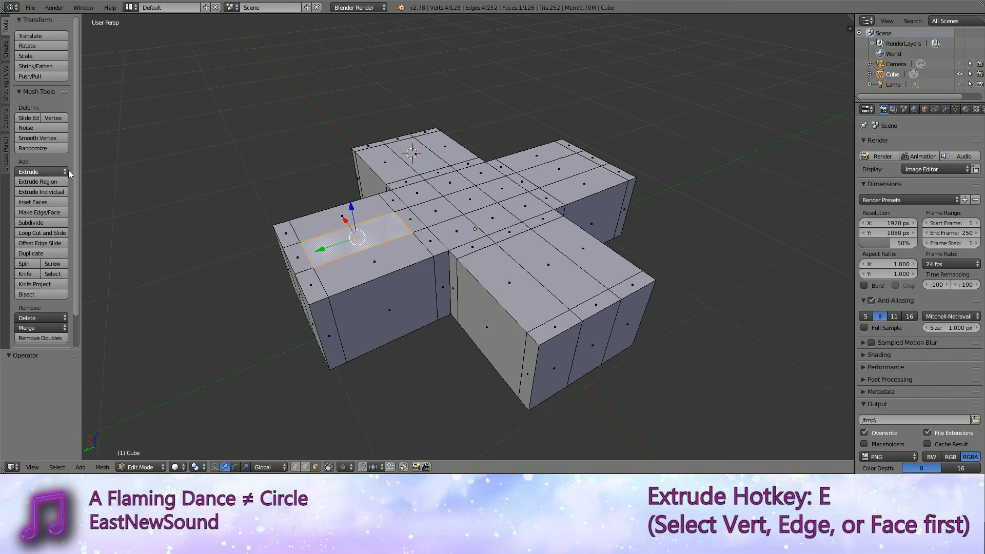
left_click(47, 173)
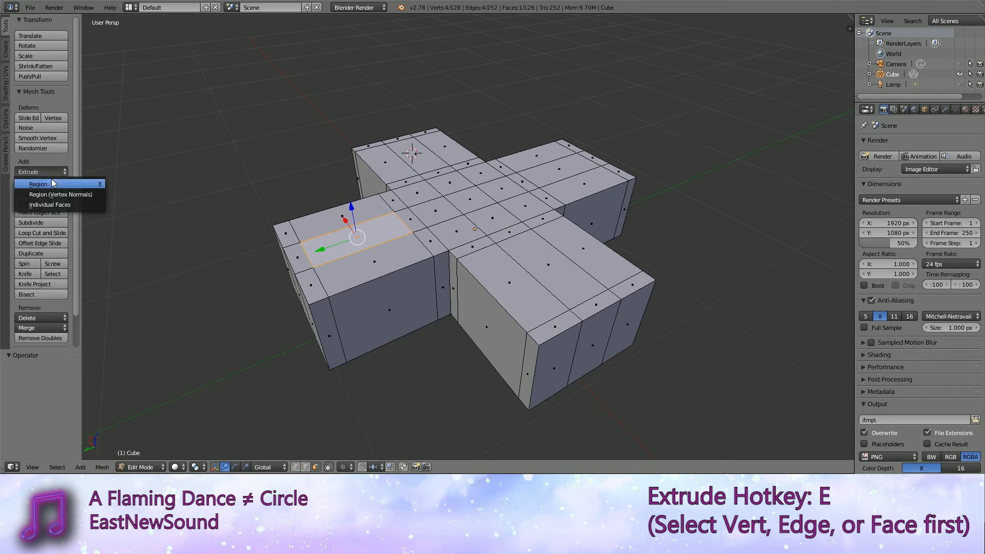
left_click(56, 185)
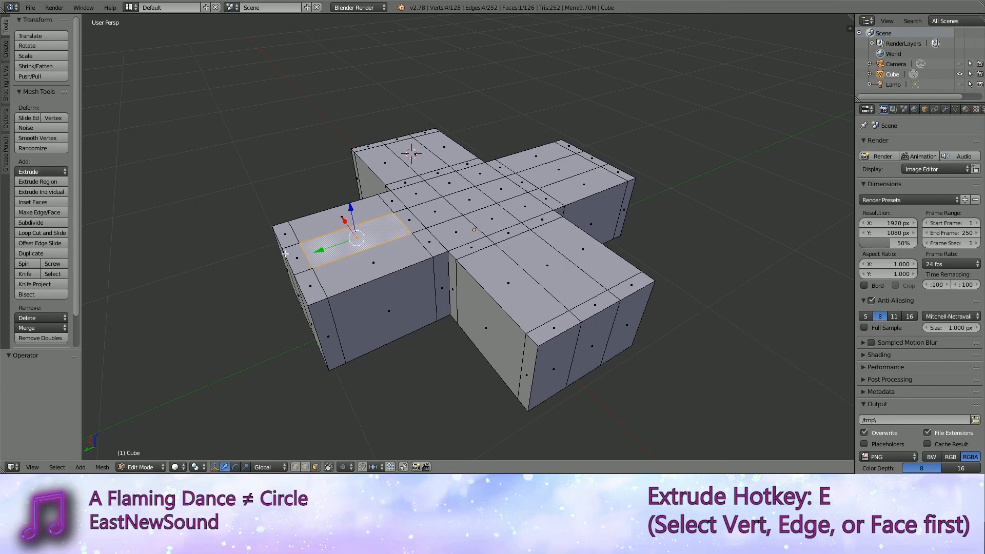
middle_click_drag(285, 254, 246, 261, "shift")
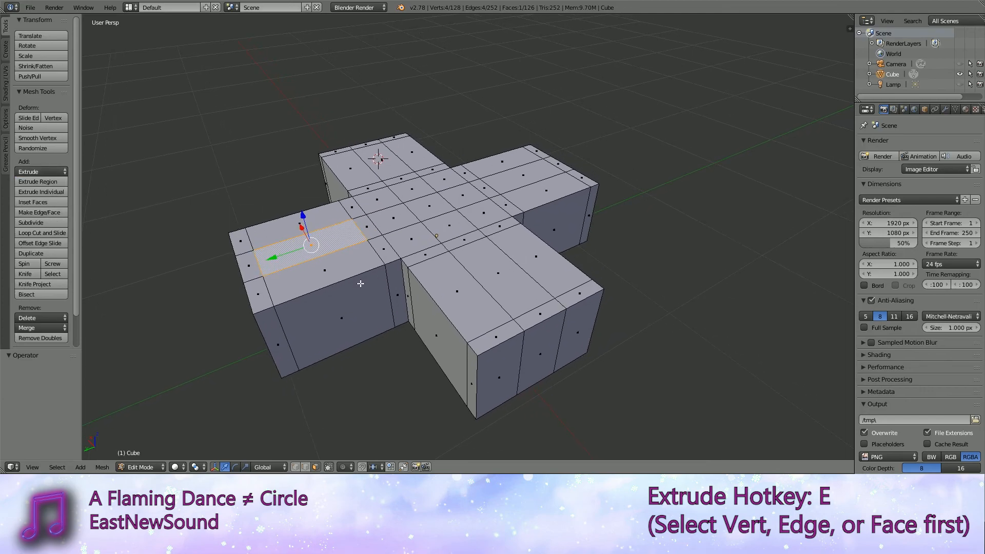
key("e")
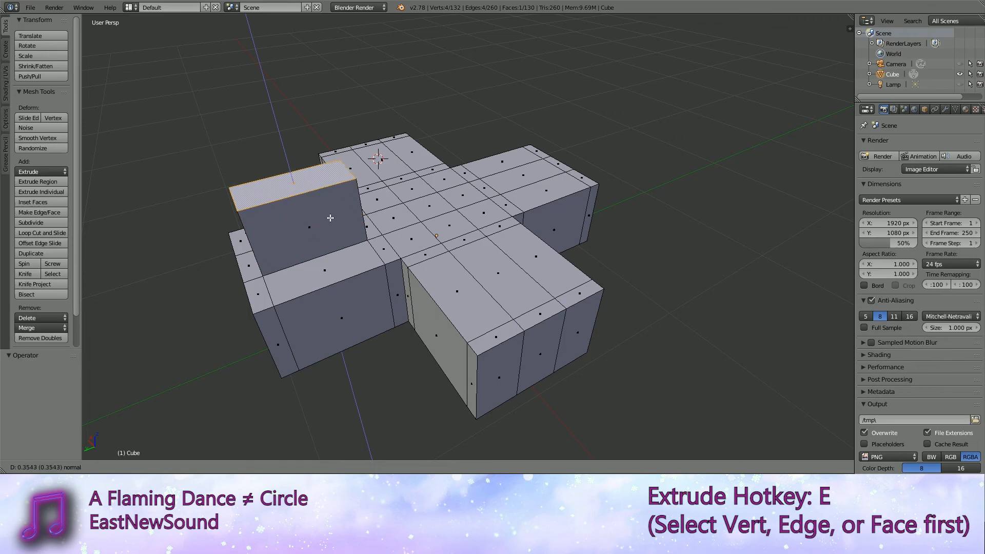
left_click(326, 206)
middle_click_drag(326, 205, 432, 224)
right_click(436, 243)
key("ctrl+z")
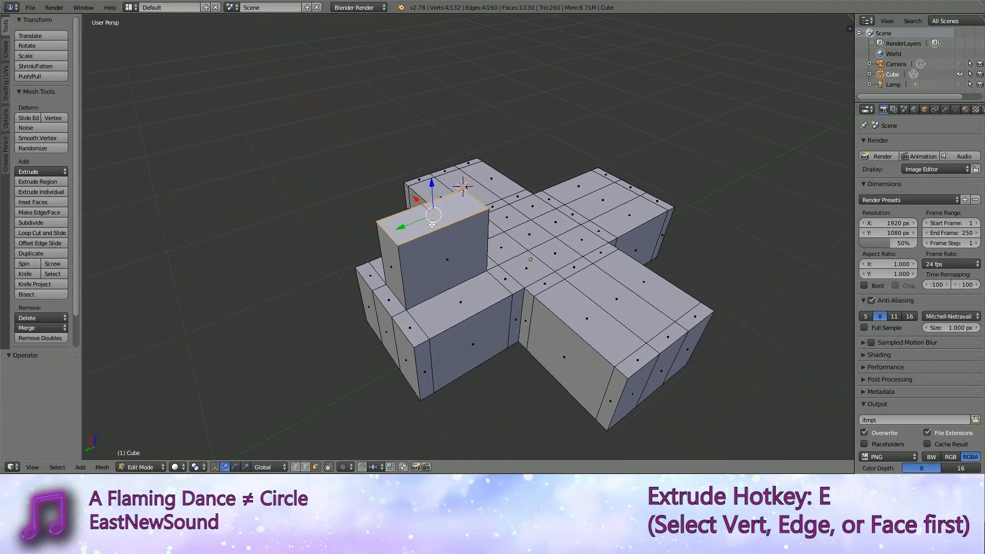
key("ctrl+z")
key("a")
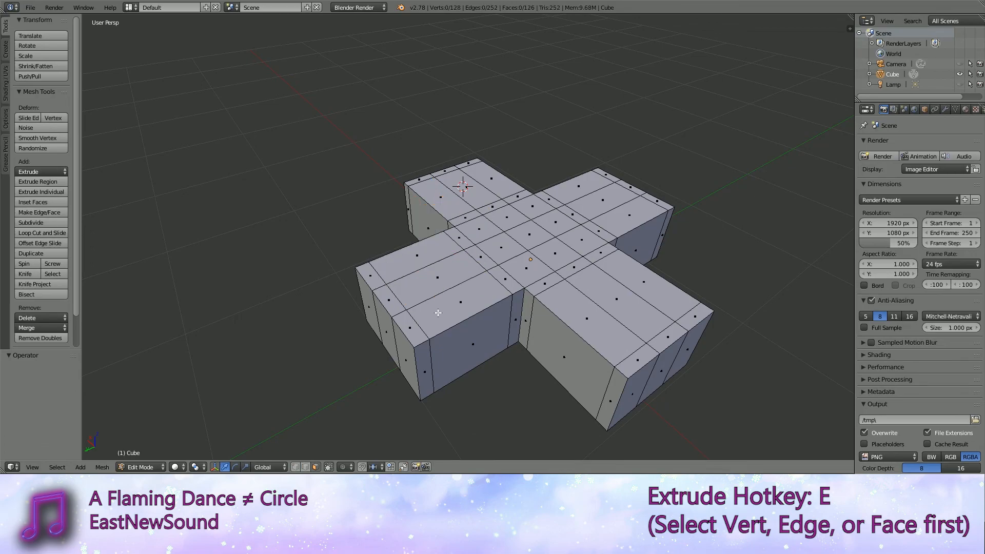
Select the long middle top face on each of the four arms and extrude them together inward by about 0.057.
middle_click_drag(437, 313, 425, 294)
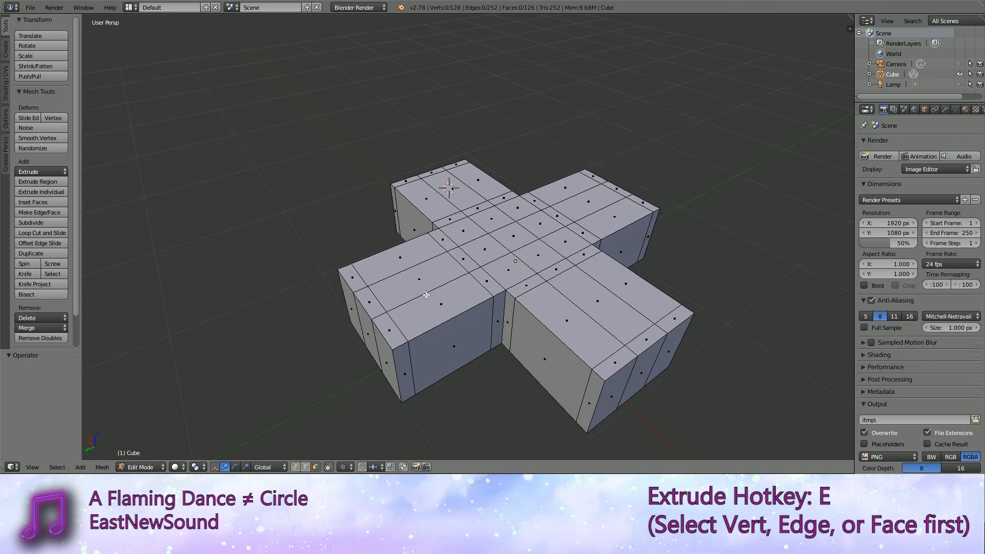
middle_click_drag(426, 295, 322, 254, "shift")
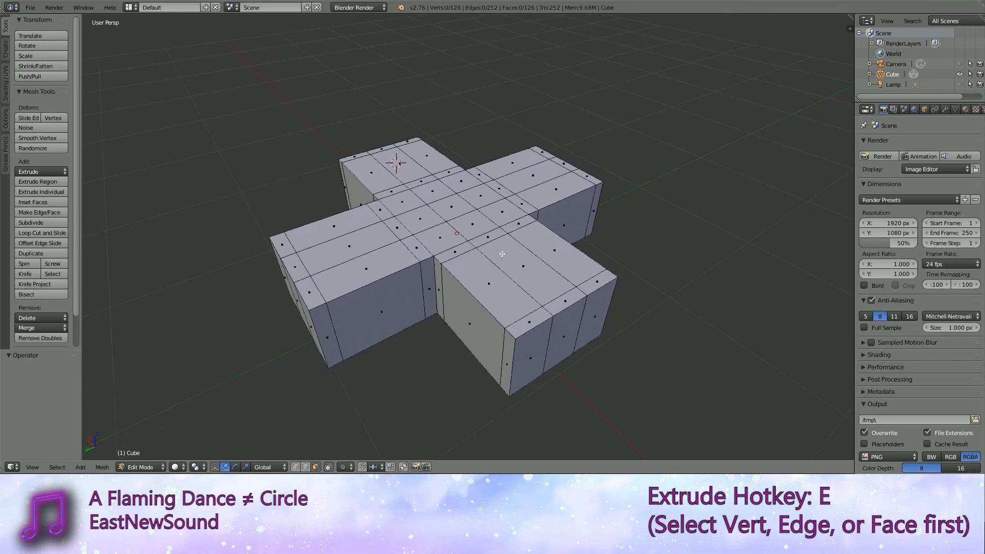
right_click(322, 254)
right_click(523, 267, "shift")
right_click(533, 177, "shift")
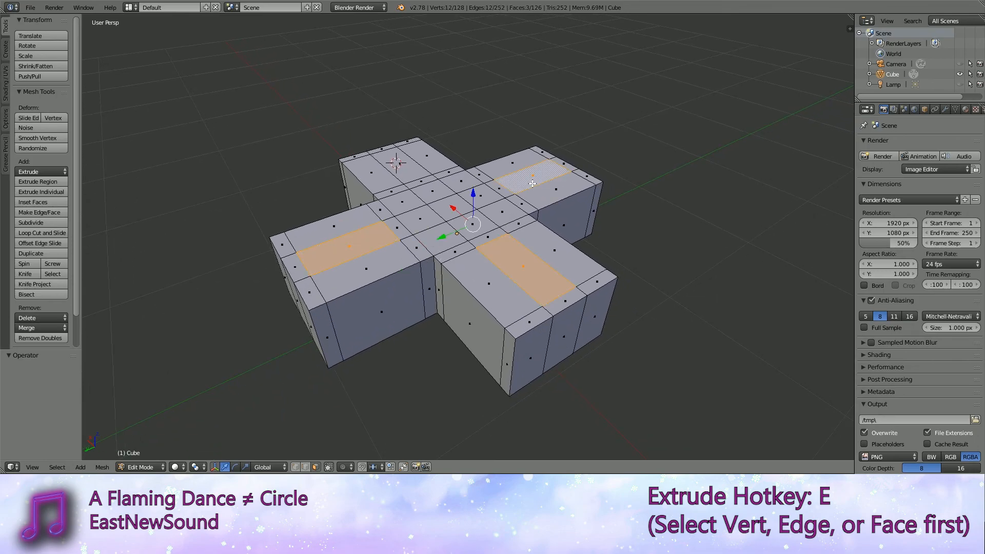
right_click(409, 173, "shift")
middle_click_drag(409, 174, 457, 158)
key("e")
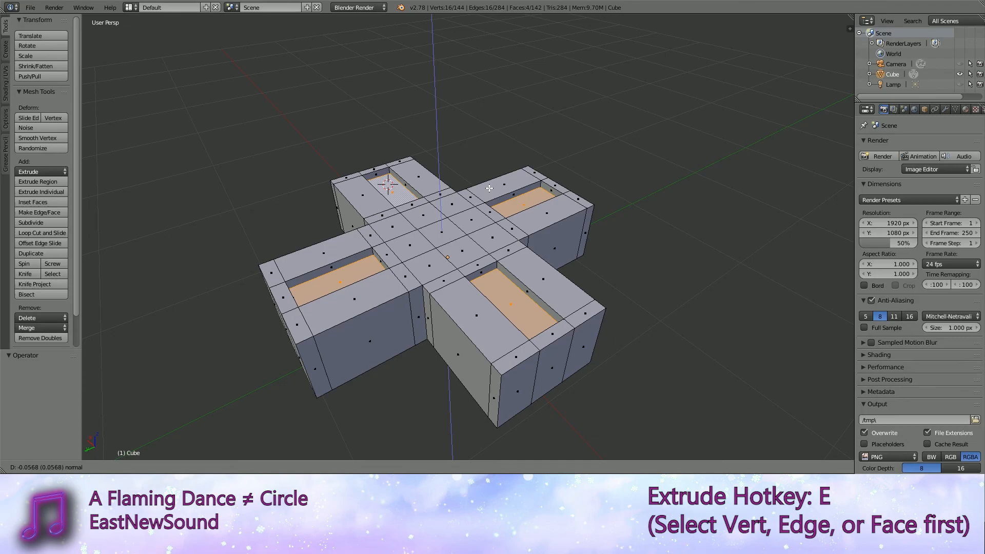
left_click(490, 187)
key("a")
Select the floor face of the right arm's recess and switch to Object Mode.
mouse_move(474, 295)
middle_mouse_down()
mouse_move(492, 275)
mouse_move(562, 273)
mouse_move(582, 259)
mouse_move(487, 284)
mouse_move(530, 283)
mouse_move(365, 282)
mouse_move(457, 296)
middle_mouse_up()
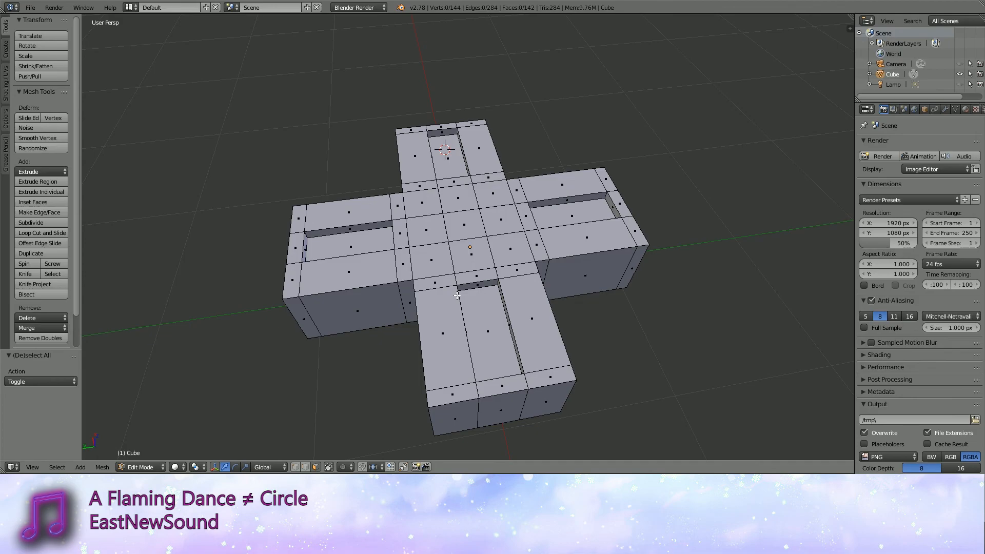
middle_click_drag(456, 296, 523, 292)
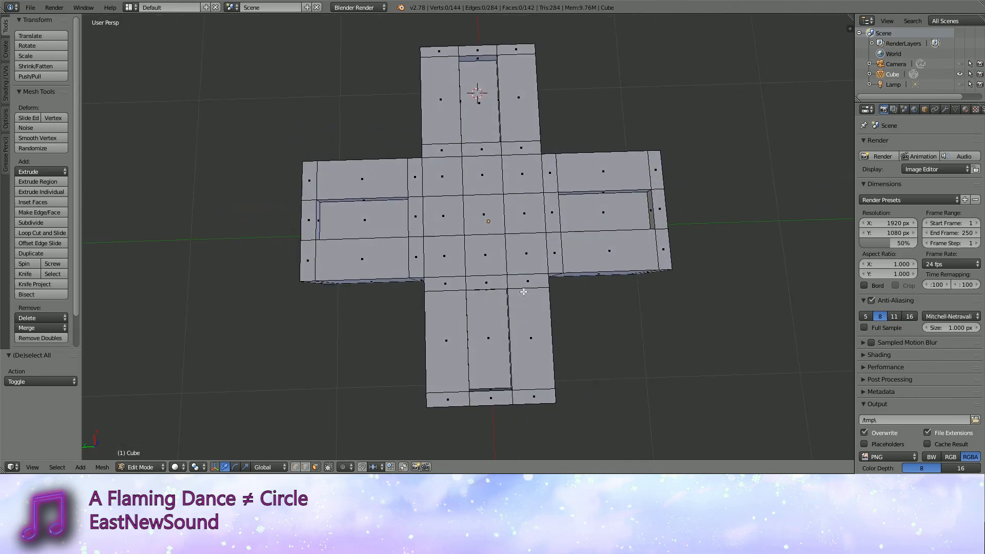
middle_click_drag(467, 211, 469, 209)
right_click(415, 98)
right_click(545, 164)
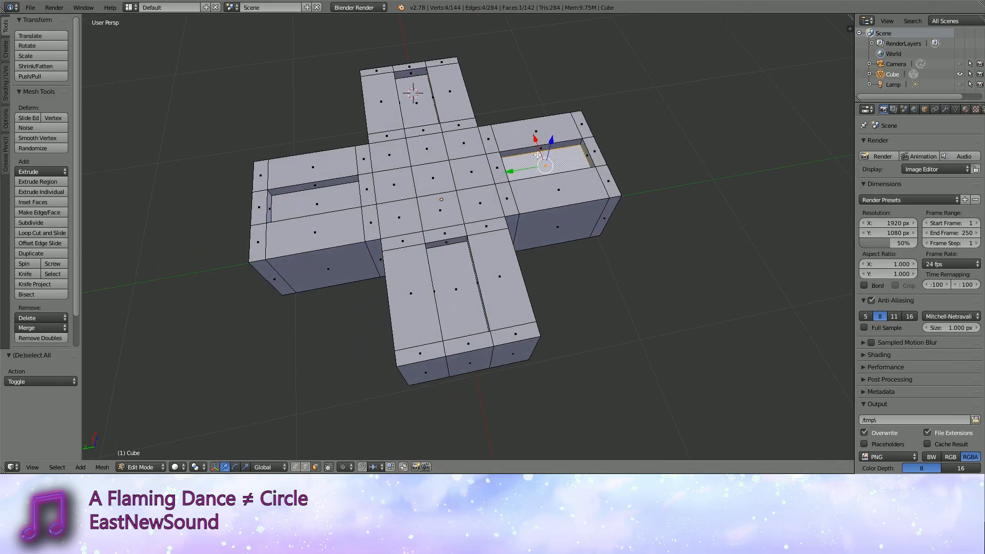
left_click(148, 465)
left_click(155, 454)
Deselect the cross to examine its recesses in Object Mode, and select it again.
middle_click_drag(524, 211, 500, 262)
scroll(515, 247, "down", 4)
key("a")
scroll(521, 214, "up", 4)
left_click_drag(493, 194, 485, 282)
middle_click_drag(485, 282, 565, 267)
scroll(591, 272, "down", 4)
right_click(458, 252)
Switch between Edit Mode and Object Mode to locate the Duplicate command in each, ending in Object Mode.
left_click(162, 466)
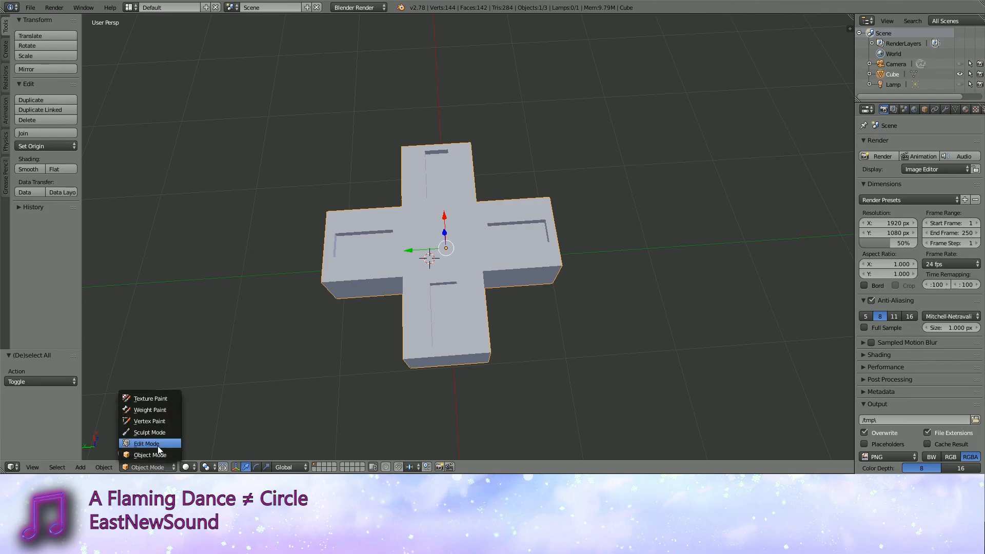
left_click(158, 447)
middle_click_drag(407, 286, 411, 297, "shift")
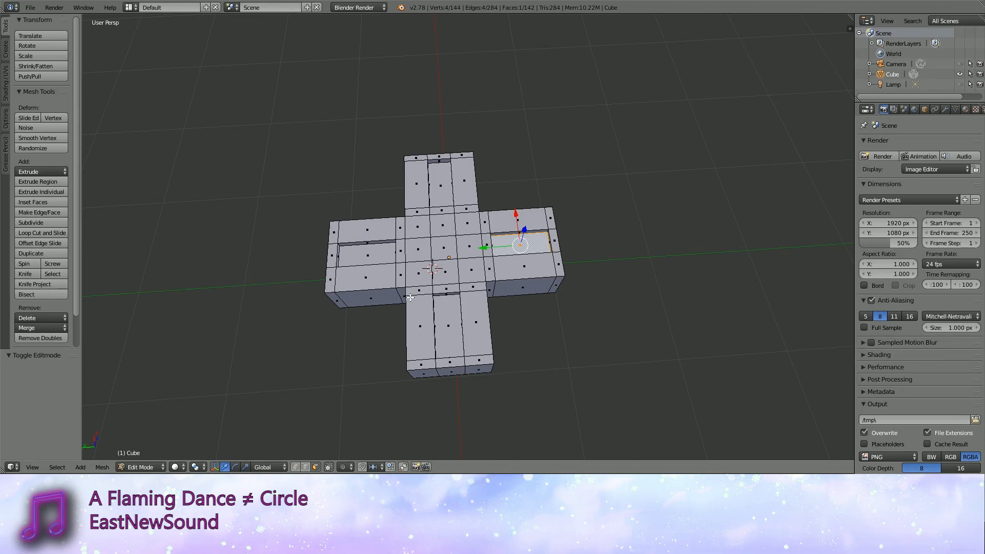
middle_click_drag(410, 297, 405, 306, "shift")
left_click(145, 467)
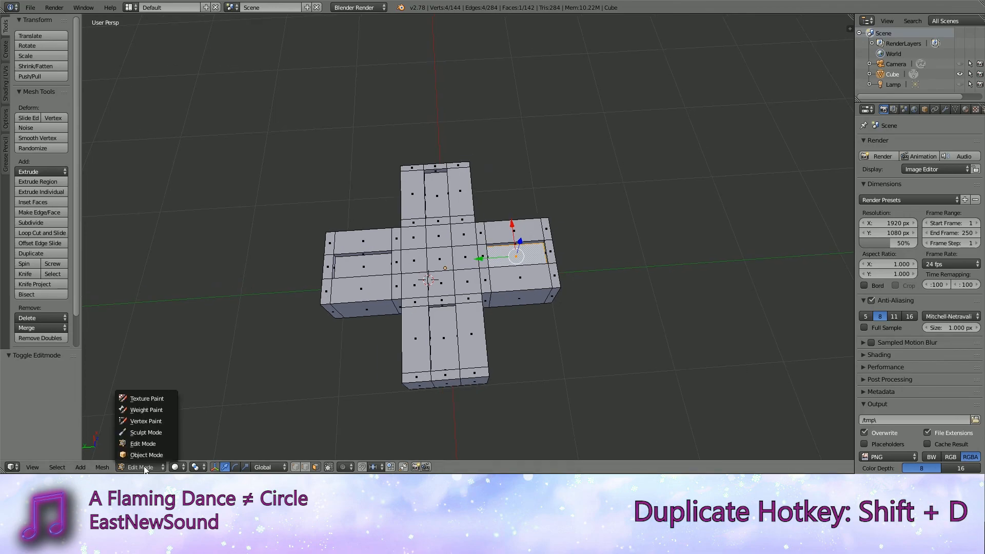
left_click(141, 458)
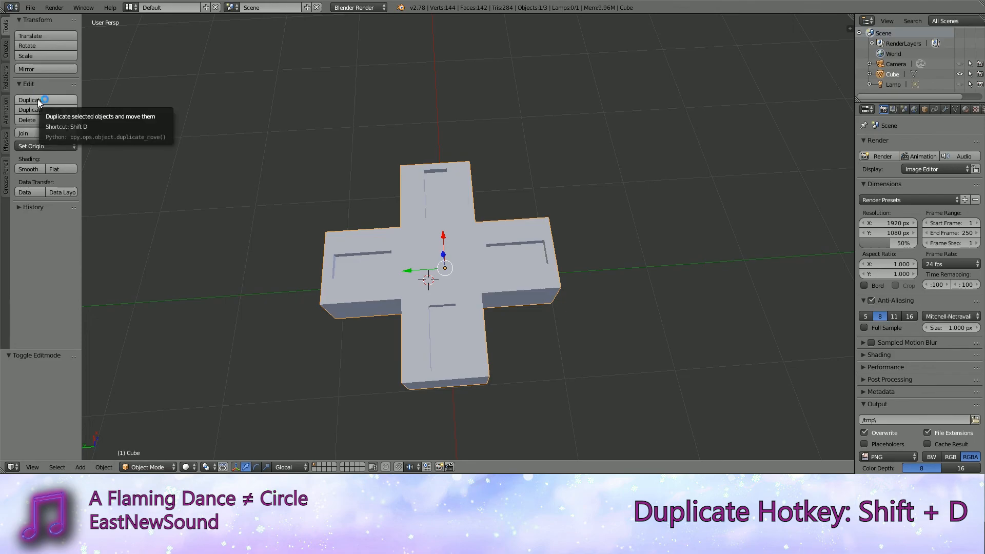
left_click(148, 467)
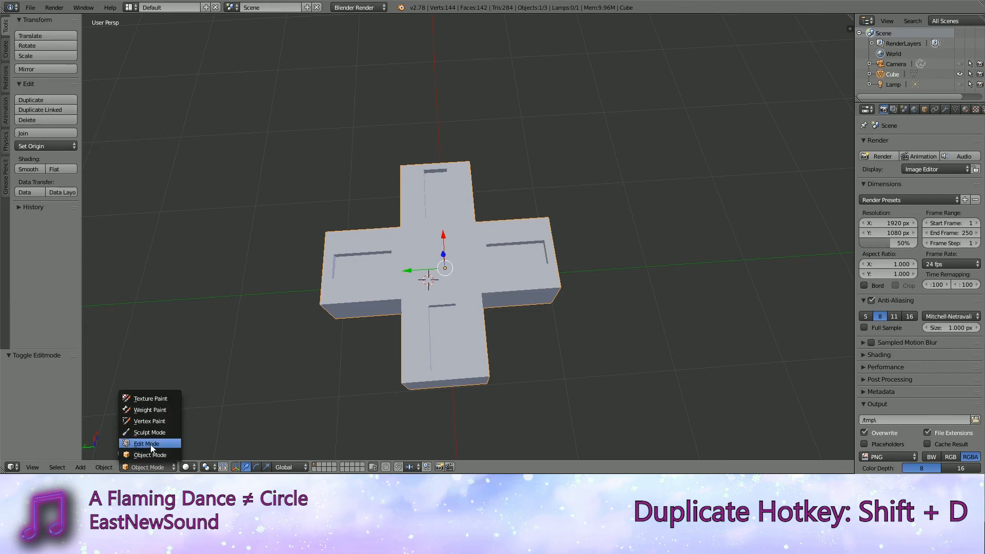
left_click(150, 444)
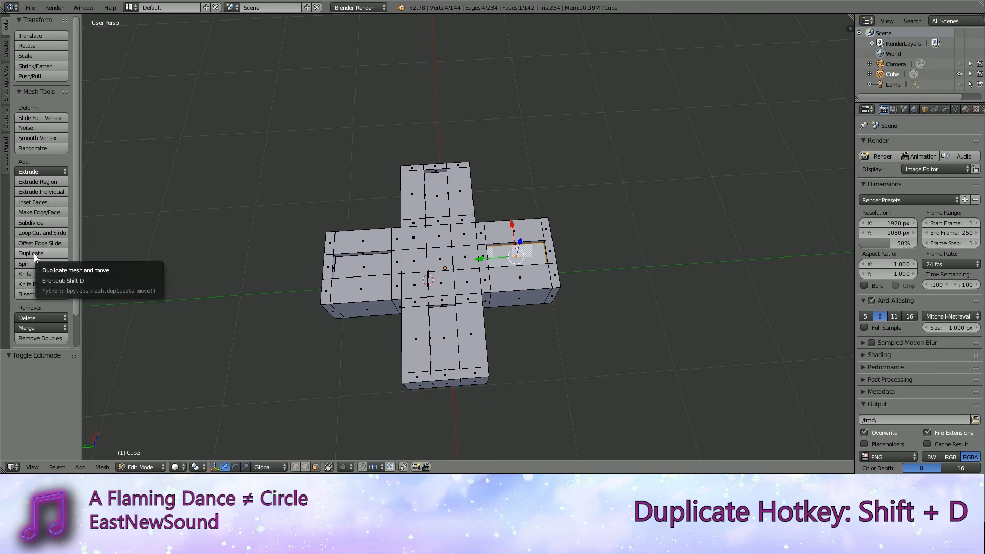
left_click(142, 465)
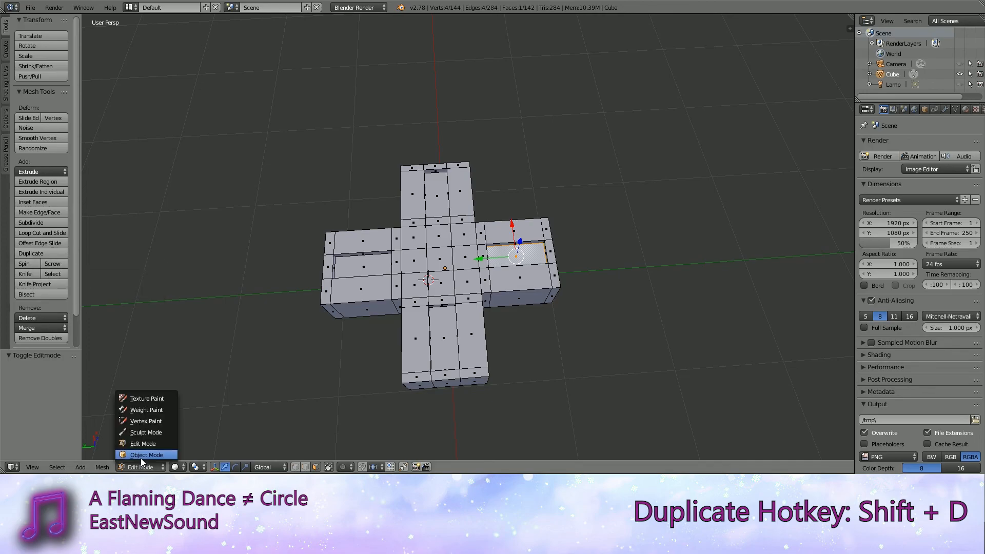
left_click(141, 455)
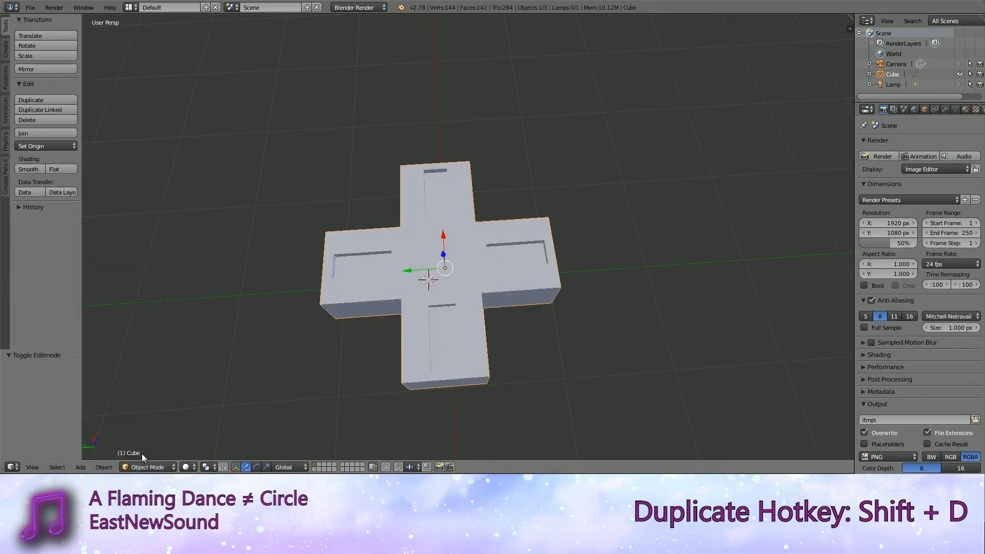
middle_click_drag(554, 329, 505, 344)
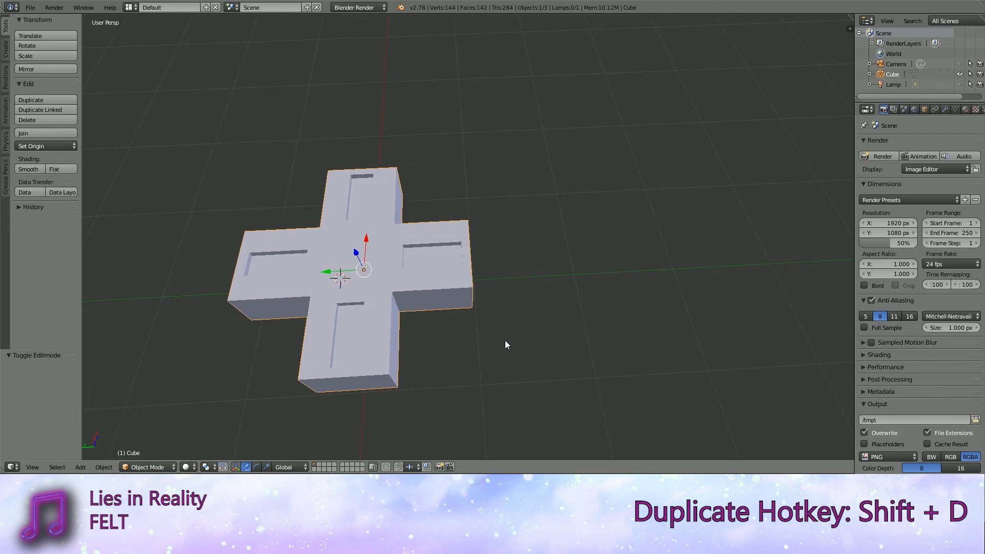
Duplicate the whole cross object and place the copy about 2.96 units away in the negative Y direction.
key("shift+d")
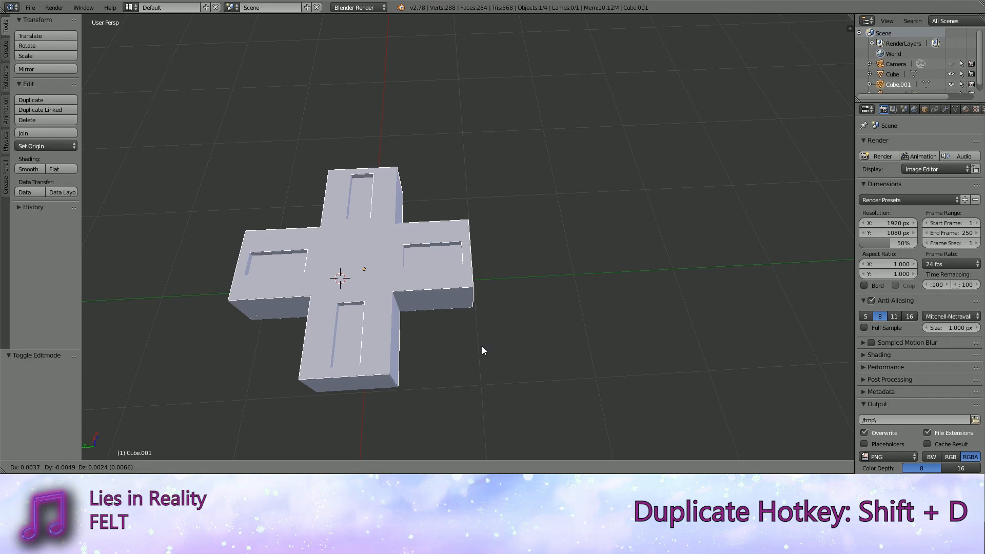
key("y")
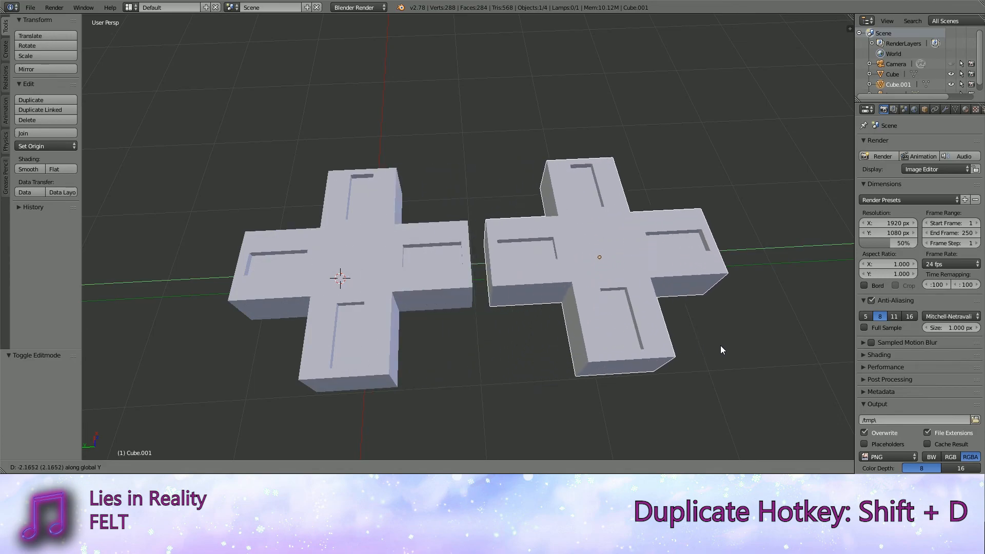
left_click(802, 337)
middle_click_drag(802, 337, 635, 370)
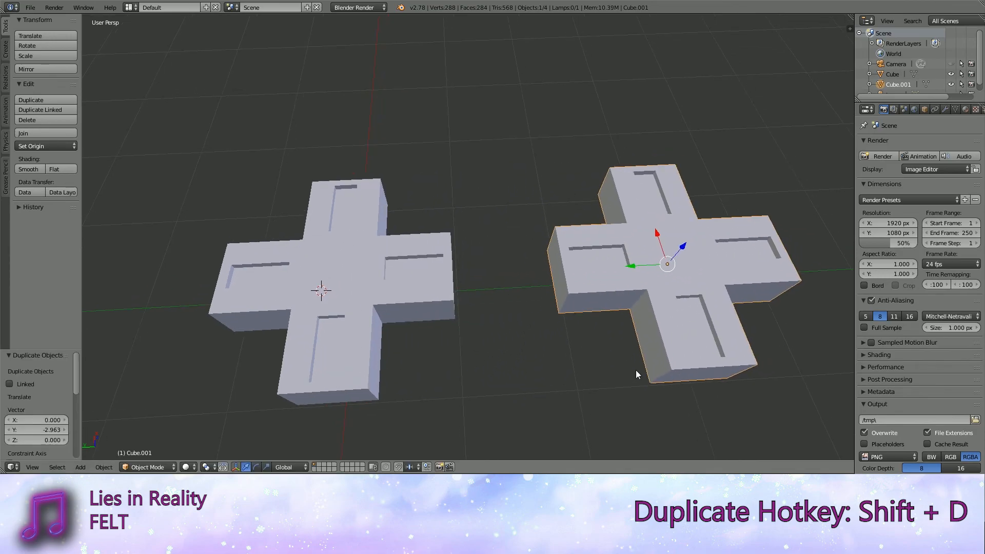
Select the original cross and its copy alternately to check whether they are separate objects.
right_click(407, 308)
right_click(582, 292)
right_click(414, 304)
right_click(593, 290)
right_click(395, 304)
Delete the copied cross object and select the original cross.
right_click(608, 297)
key("x")
left_click(595, 300)
middle_click_drag(613, 301, 539, 343)
key("a")
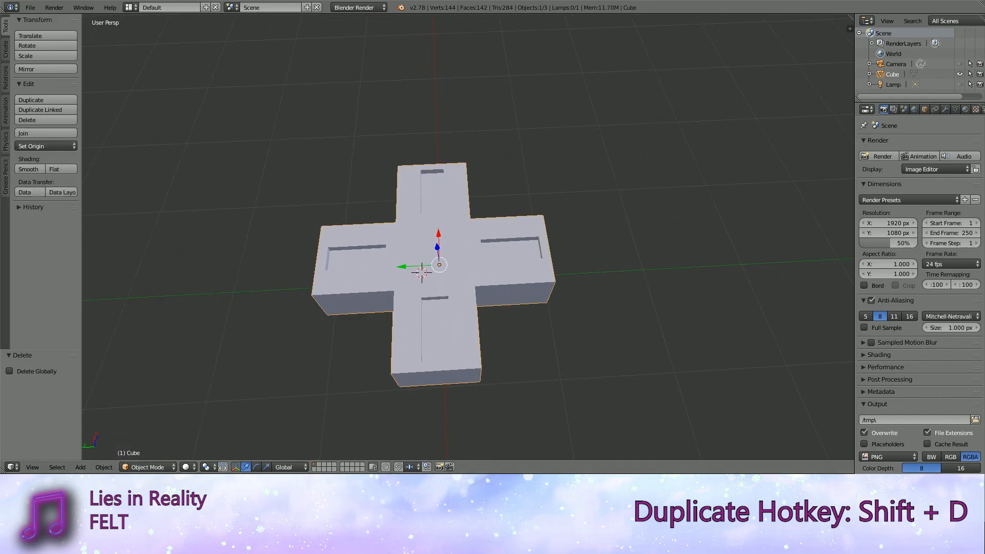
Switch the cross to Edit Mode and clear the mesh selection.
left_click(140, 463)
left_click(149, 442)
middle_click_drag(479, 332, 523, 325, "shift")
scroll(445, 355, "up", 1)
key("a")
key("a")
key("a")
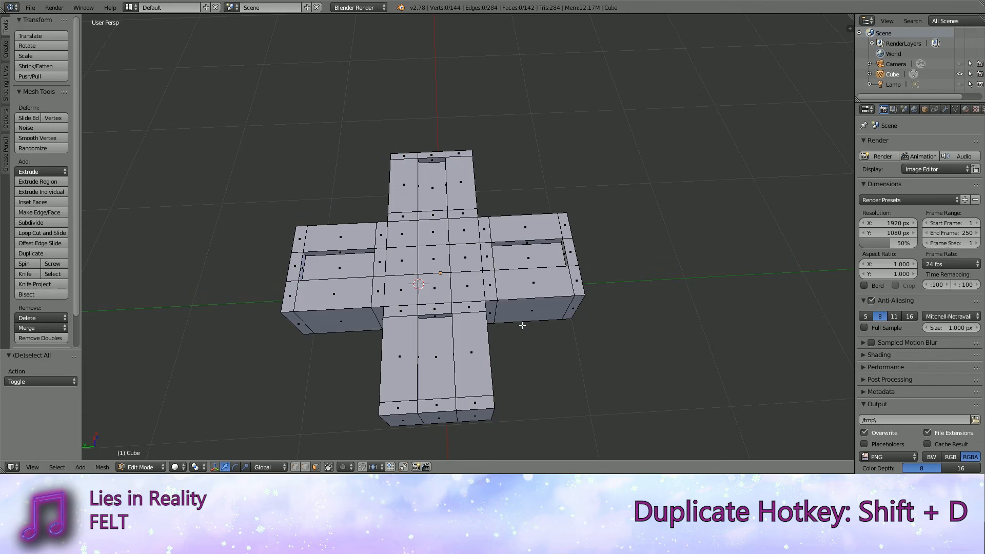
mouse_move(522, 325)
middle_mouse_down()
mouse_move(480, 313)
mouse_move(478, 345)
mouse_move(516, 310)
middle_mouse_up()
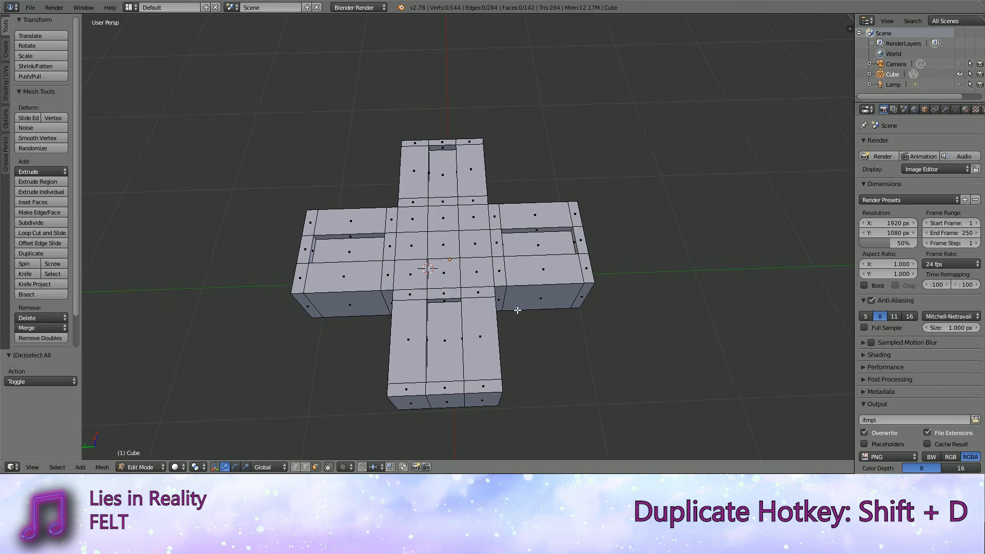
Select a corner face of the cross's centre block, extend the selection to all linked geometry, and deselect everything.
right_click(462, 275)
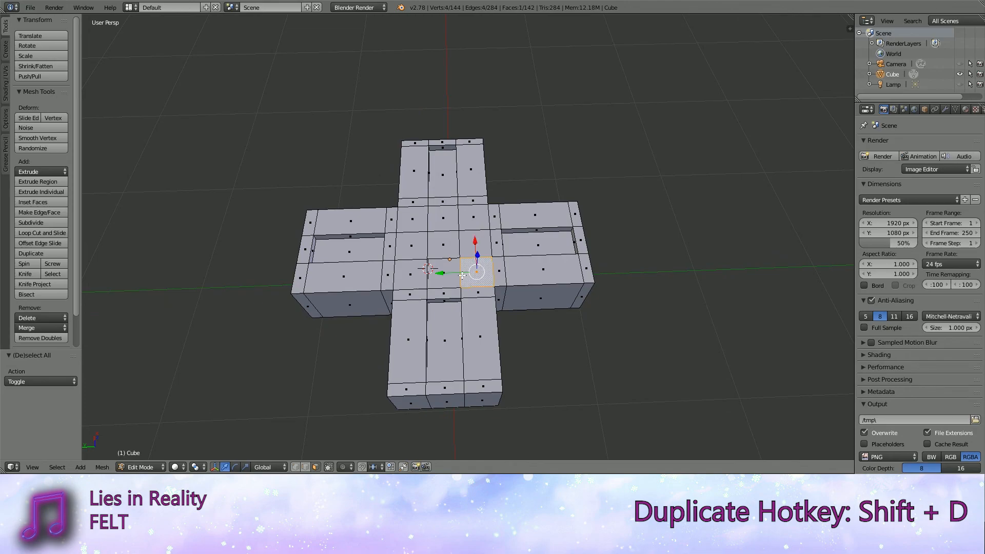
key("ctrl+l")
middle_click_drag(465, 285, 538, 353)
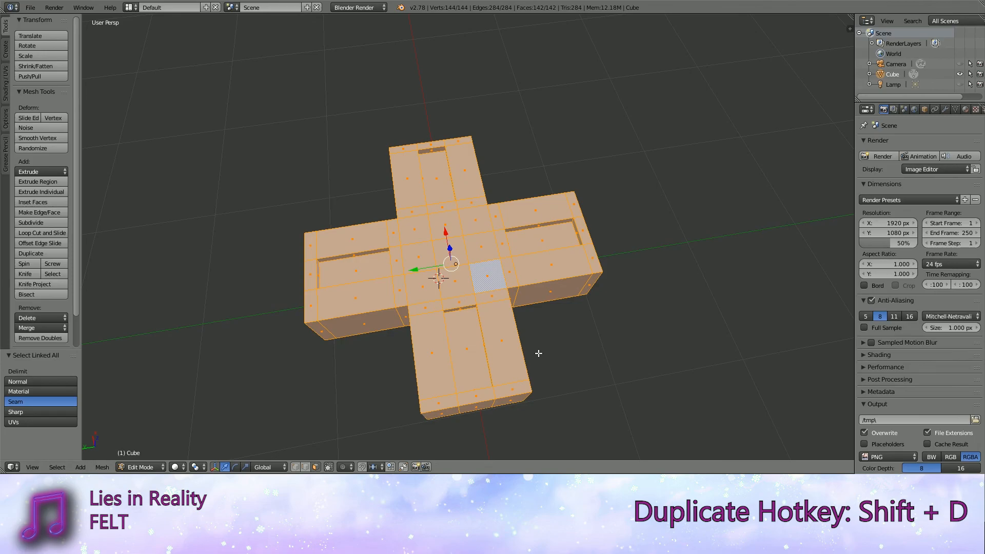
key("a")
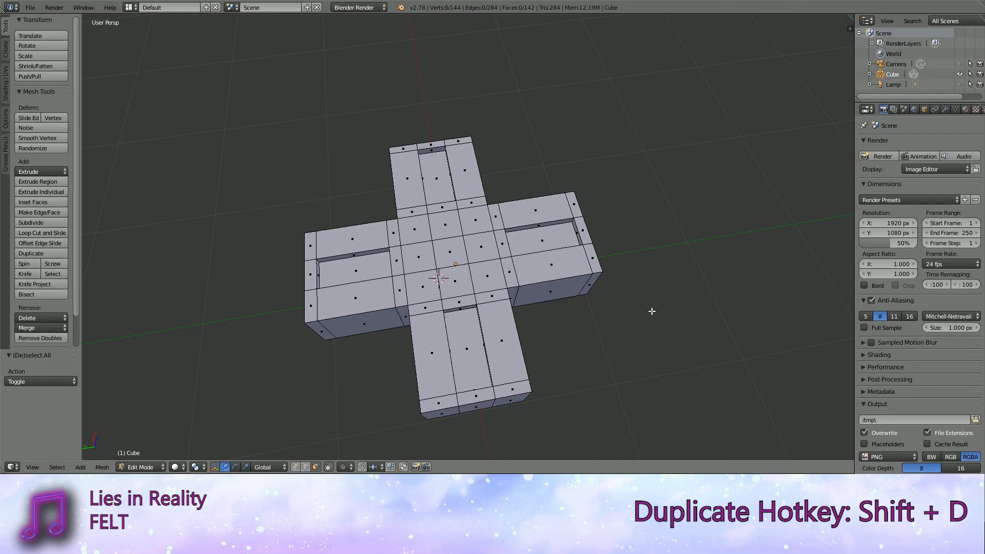
Try selecting the cross's visible faces with a box selection, and clear the selection.
left_click_drag(294, 144, 625, 353)
middle_click_drag(625, 353, 575, 323, "shift")
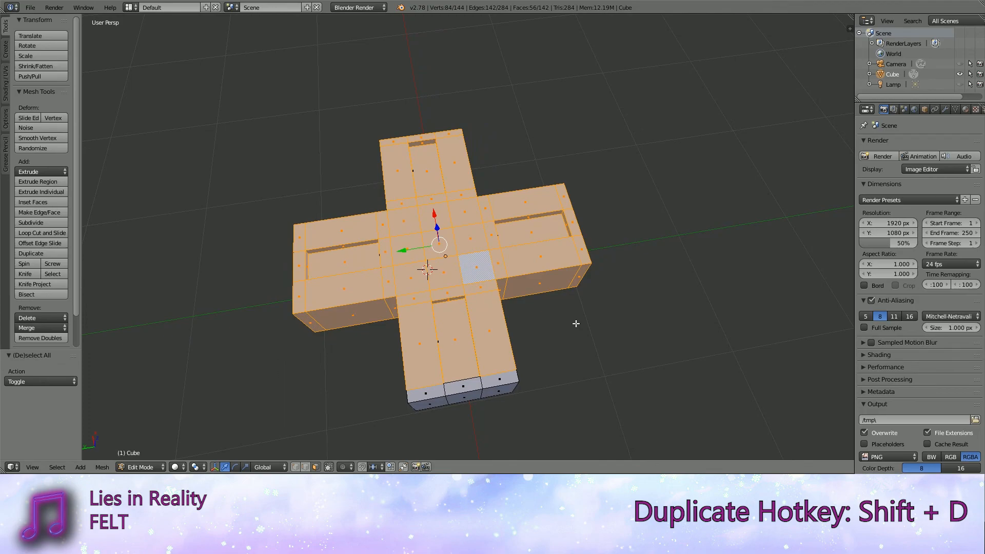
key("a")
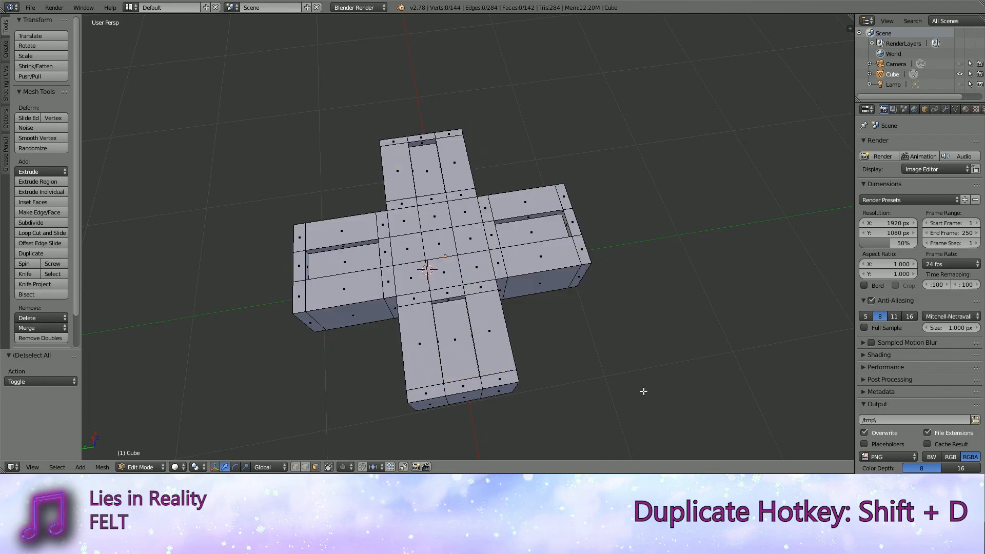
middle_click_drag(548, 327, 561, 335, "shift")
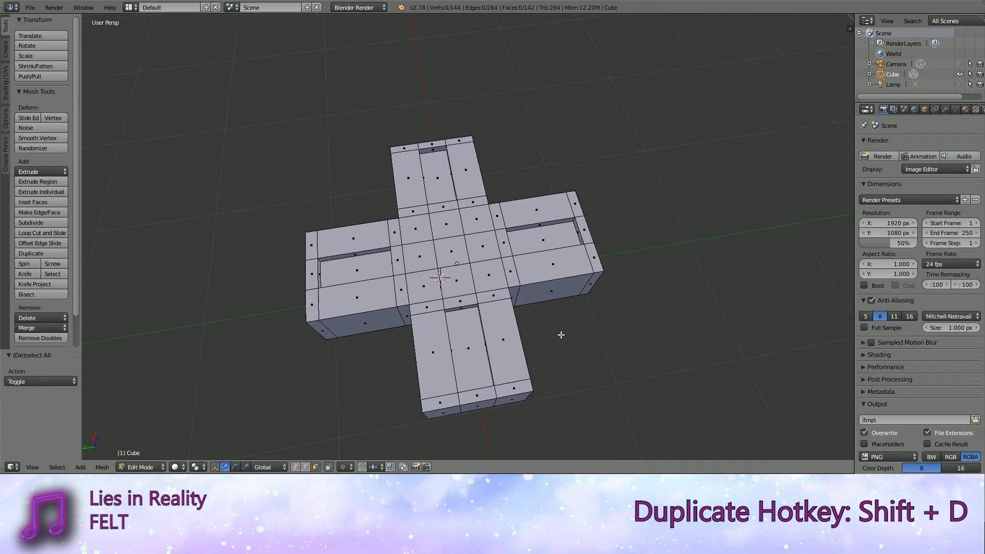
Select the entire cross mesh and duplicate it within the same object, about 2.63 units along negative Y.
key("a")
middle_click_drag(555, 331, 631, 343)
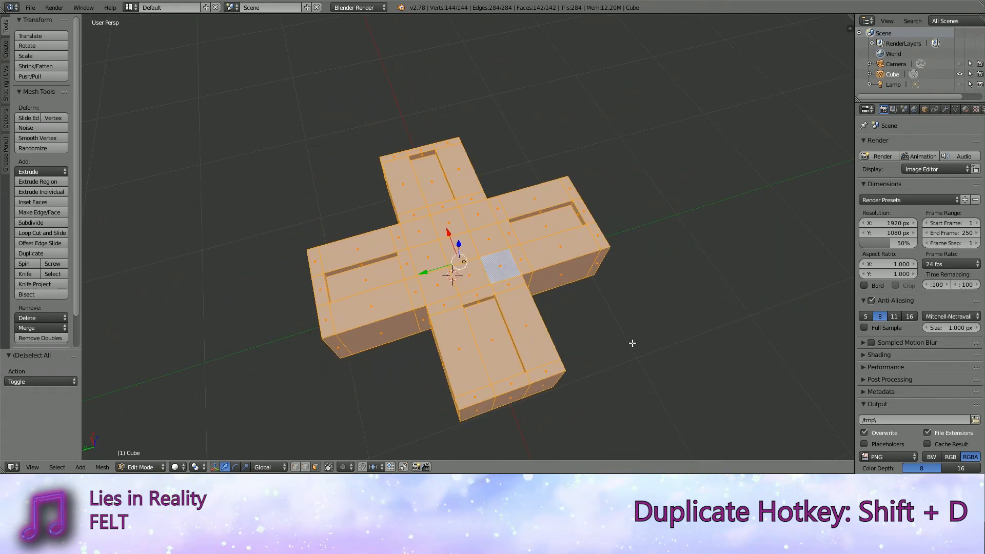
scroll(278, 420, "down", 2)
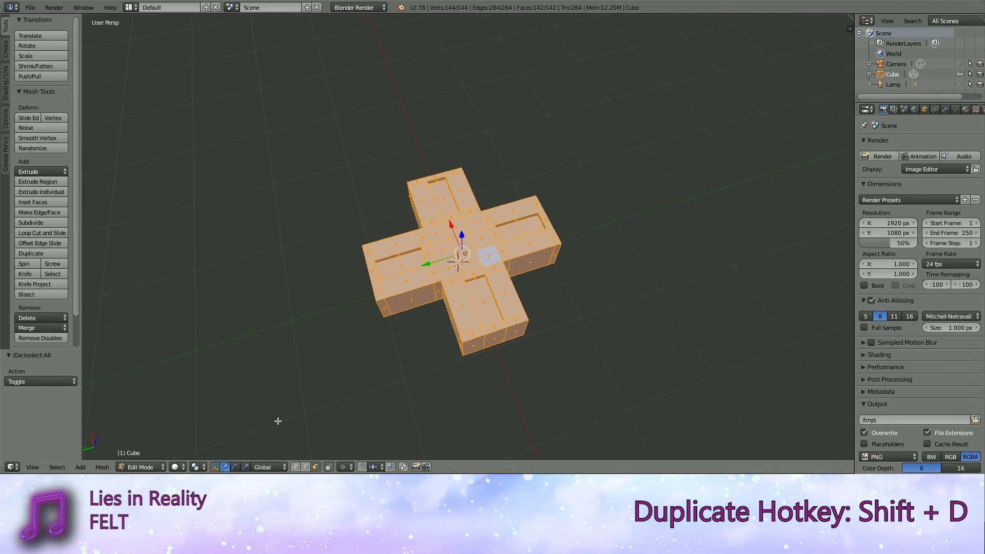
middle_click_drag(577, 307, 576, 321, "shift")
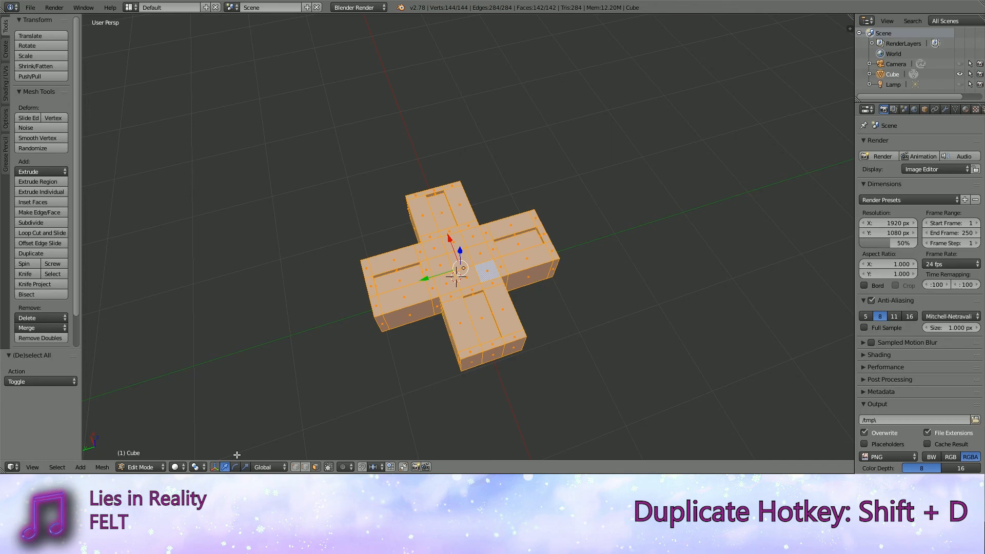
scroll(508, 389, "down", 3)
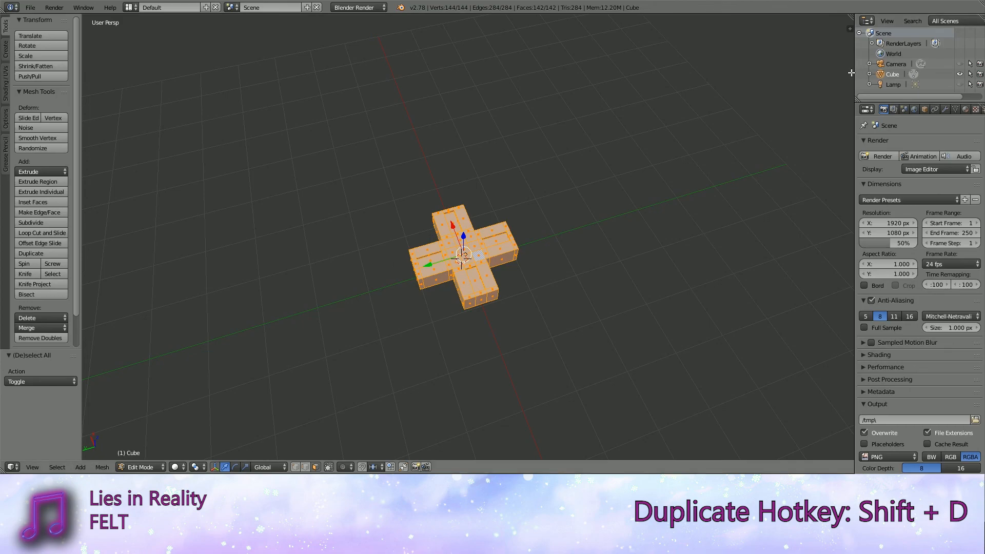
left_click(594, 276)
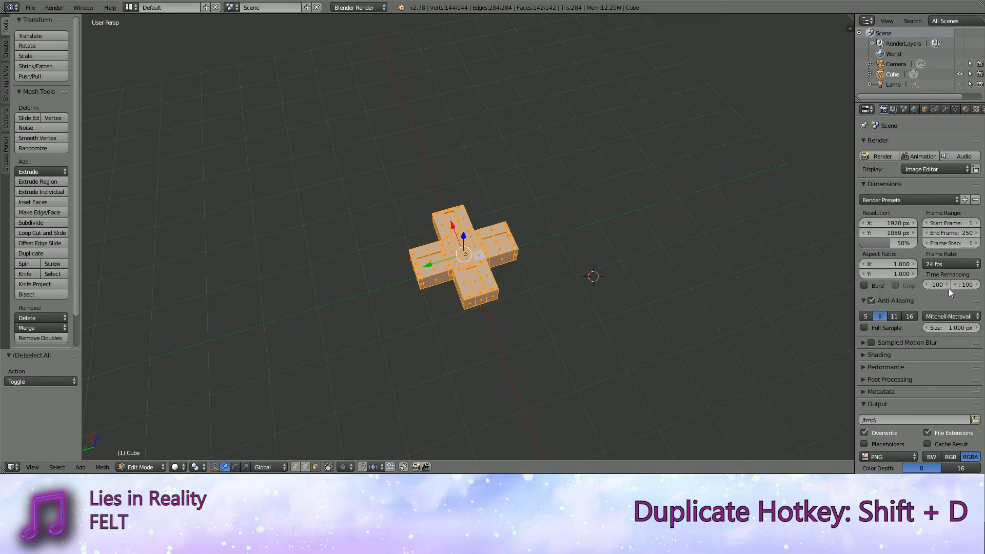
scroll(614, 346, "up", 4)
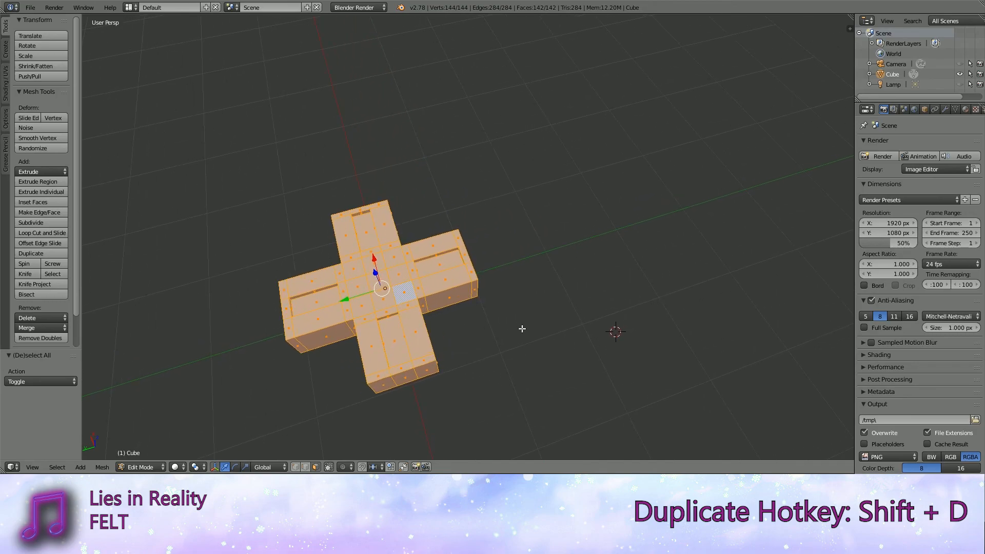
mouse_move(522, 328)
middle_mouse_down()
mouse_move(584, 310)
mouse_move(472, 272)
mouse_move(487, 233)
mouse_move(482, 308)
mouse_move(507, 314)
mouse_move(506, 324)
middle_mouse_up()
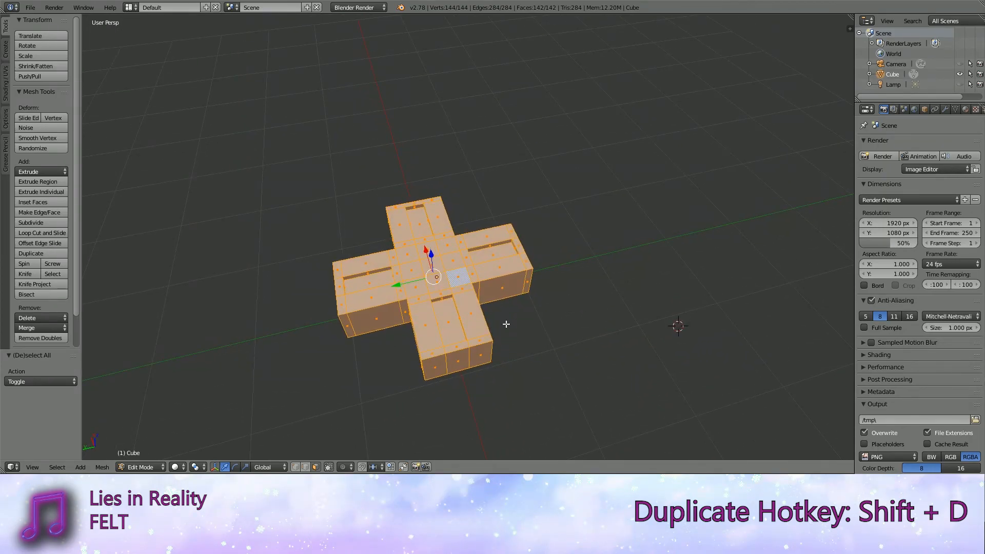
key("shift+d")
key("y")
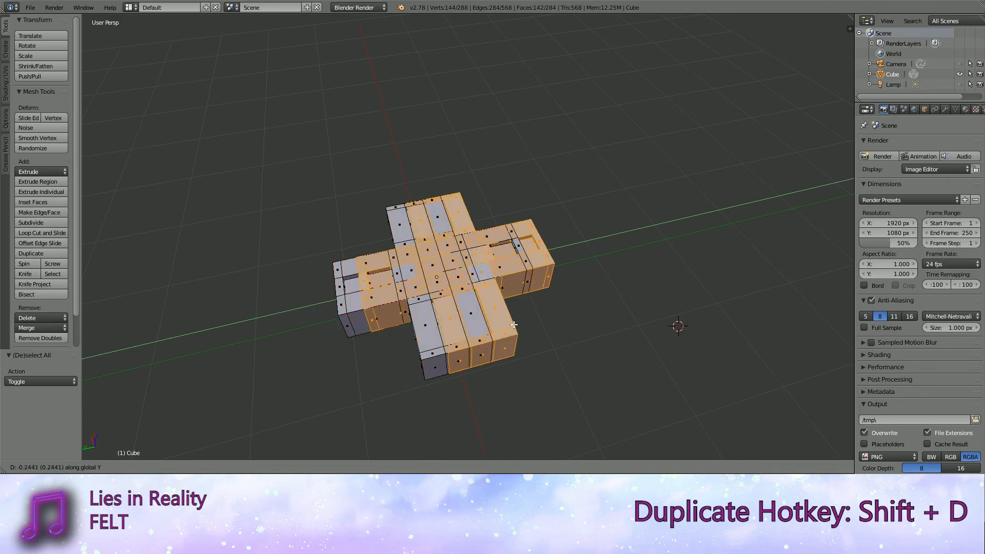
left_click(704, 290)
middle_click_drag(608, 329, 596, 314, "shift")
Switch to Object Mode, try moving the object that contains both crosses, and undo the move.
left_click(140, 467)
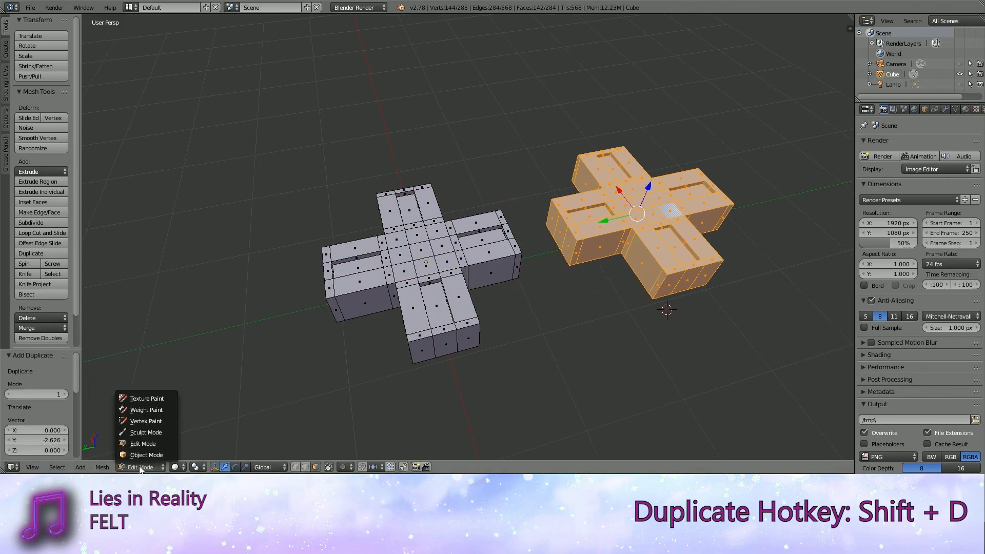
left_click(148, 455)
key("a")
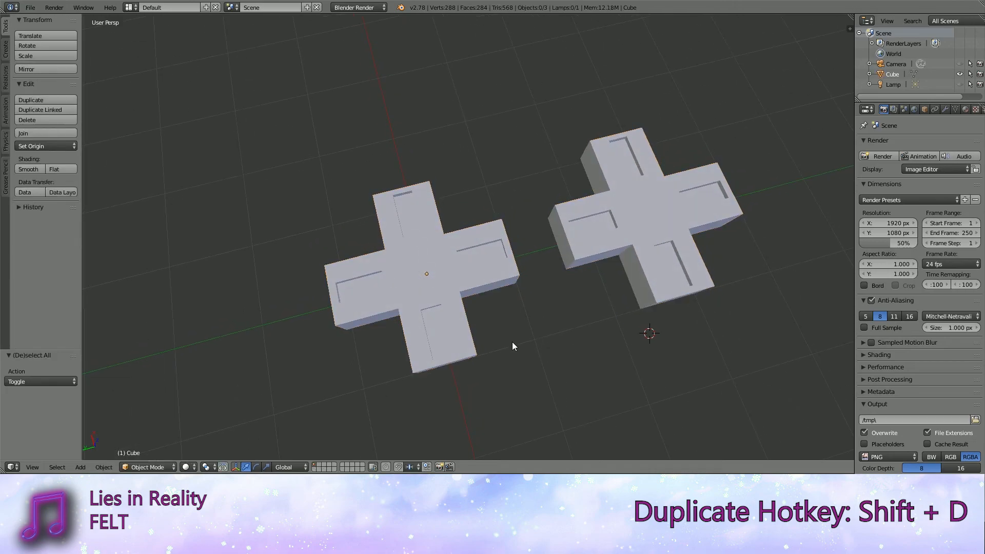
key("a")
middle_click_drag(522, 307, 461, 302, "shift")
left_click_drag(380, 217, 422, 258)
key("ctrl+z")
middle_click_drag(424, 287, 507, 254)
Return to Edit Mode and delete the faces of the duplicated cross.
left_click(146, 468)
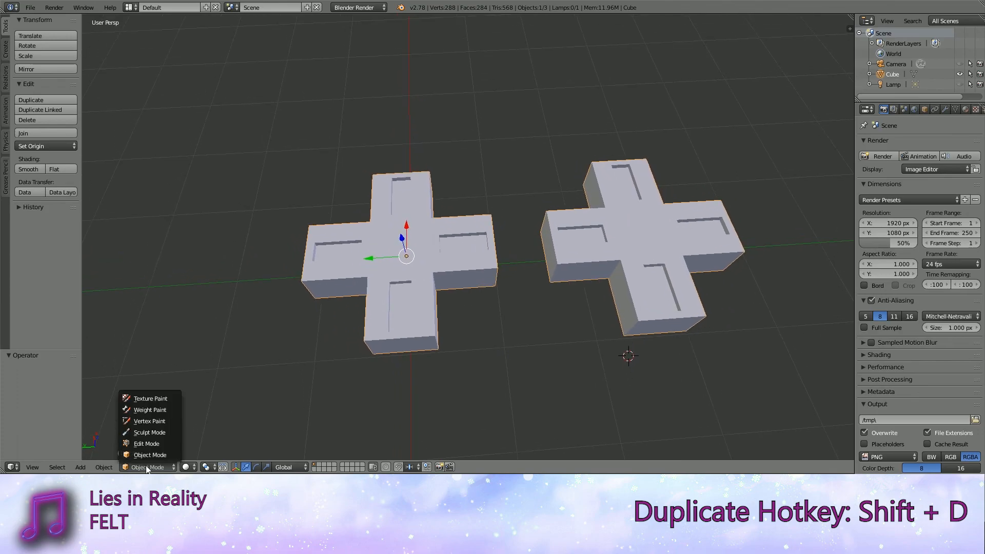
left_click(147, 443)
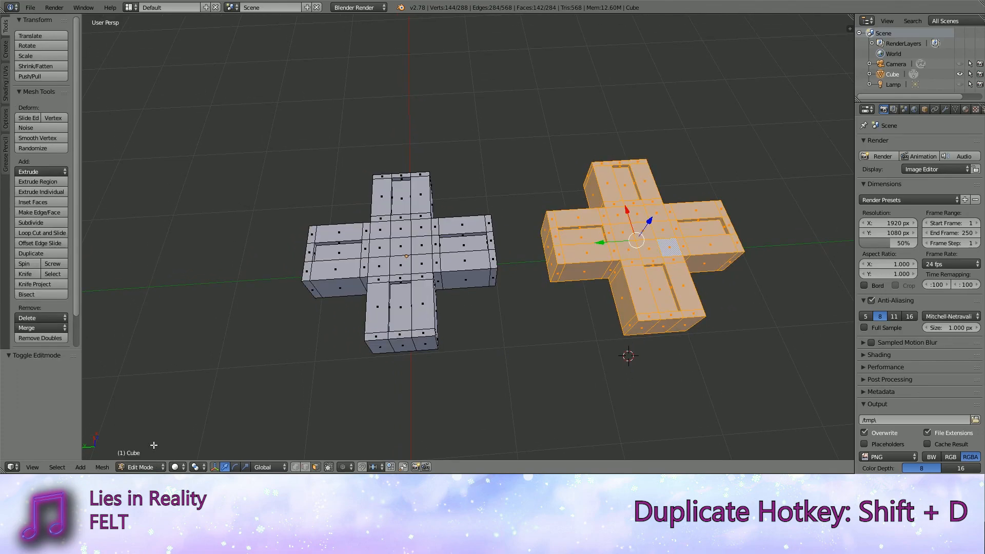
key("x")
left_click(625, 334)
middle_click_drag(626, 334, 574, 312)
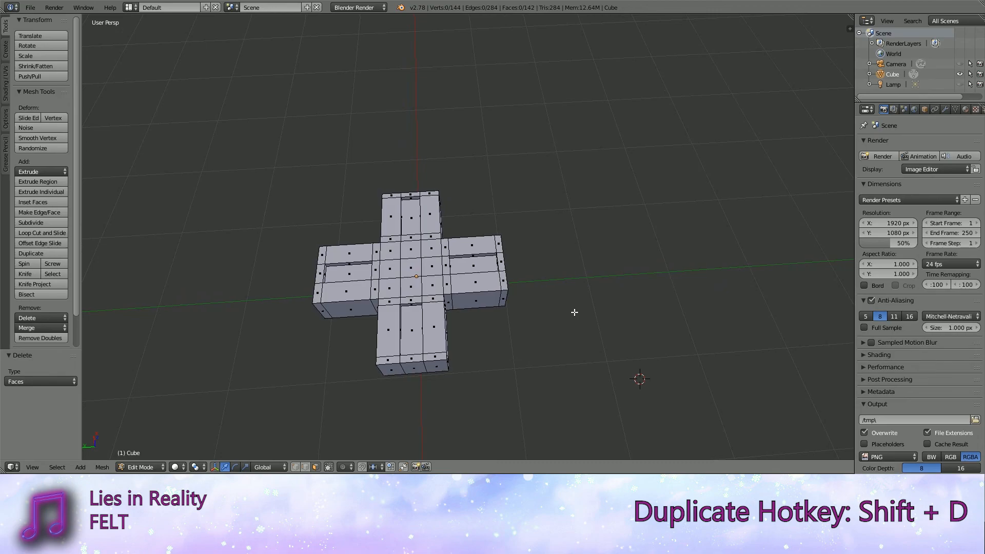
Duplicate the front middle top face of the cross's centre block and place the copy about 1.72 units along negative Y.
right_click(408, 278)
scroll(458, 324, "up", 4)
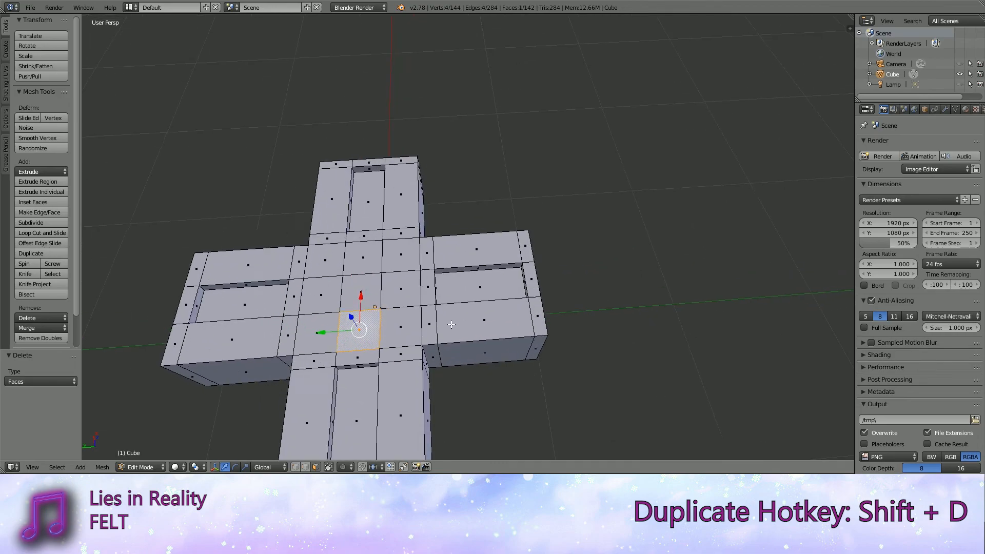
middle_click_drag(490, 293, 447, 278)
key("shift+d")
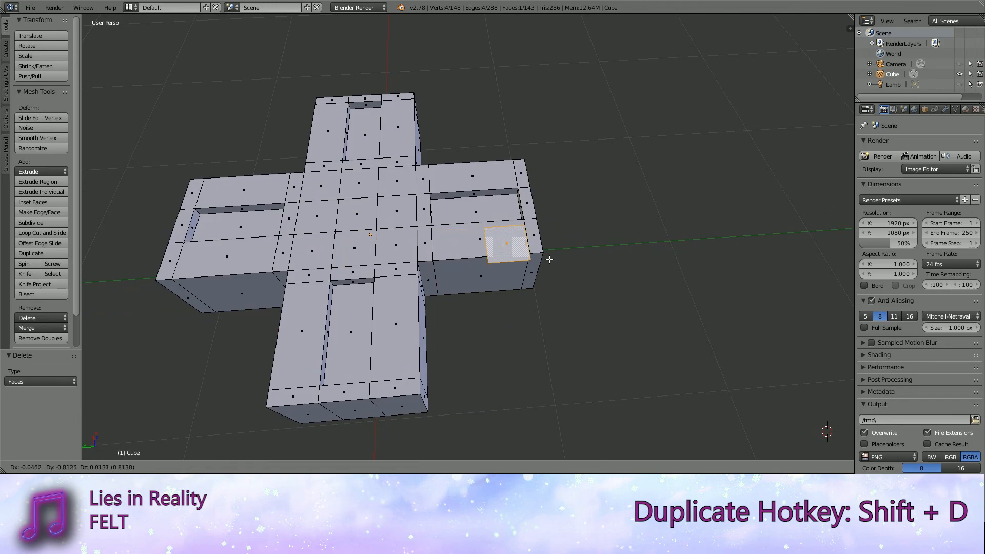
key("y")
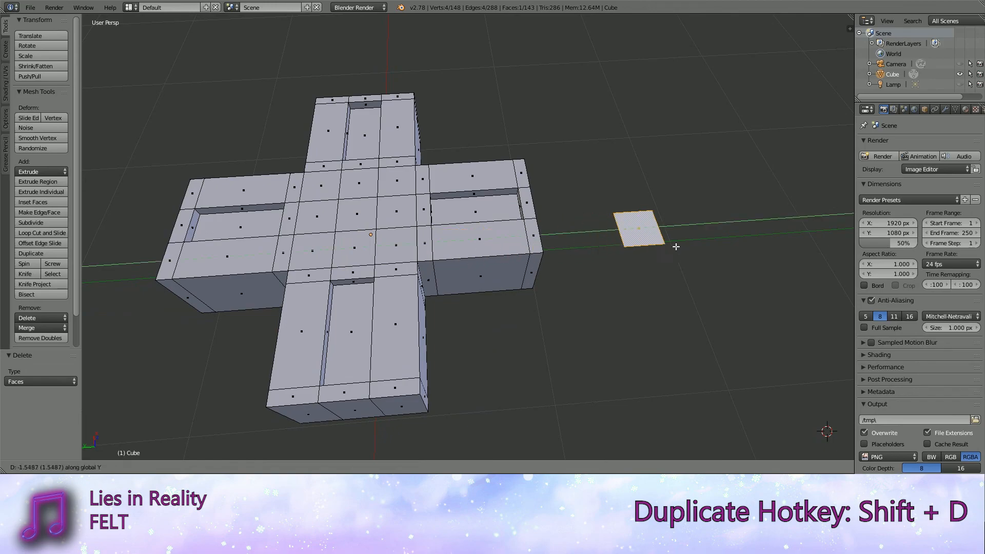
left_click(701, 244)
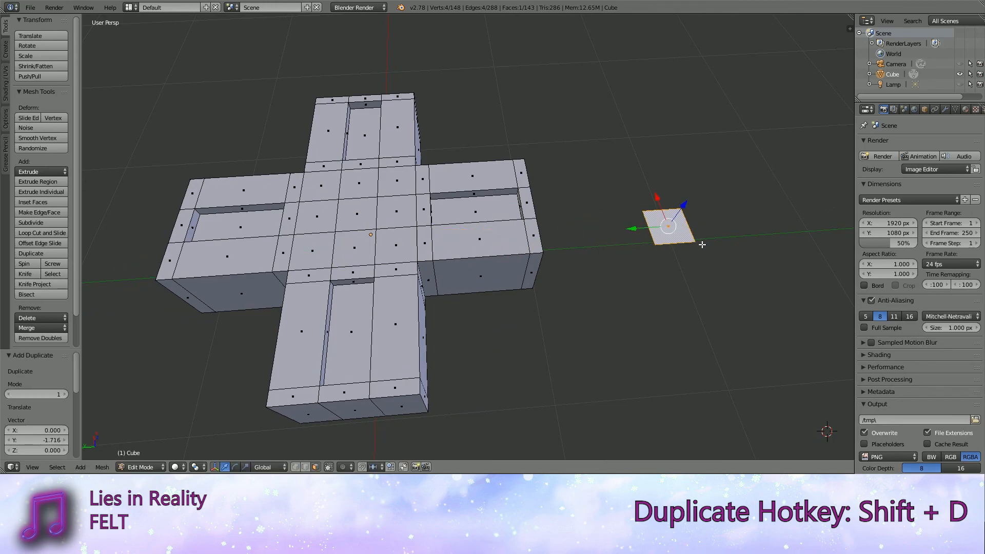
Delete the duplicated single face beside the cross.
key("x")
left_click(664, 247)
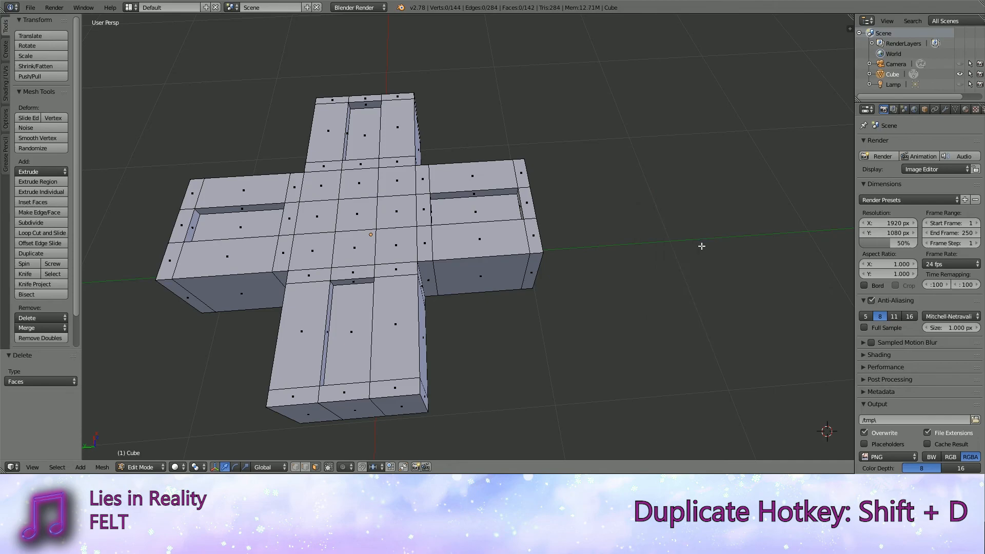
middle_click_drag(601, 310, 713, 325, "shift")
Box-select the cross's visible faces, check the underside for unselected faces, and clear the selection.
key("b")
left_click_drag(219, 68, 787, 451)
middle_click_drag(536, 371, 530, 183)
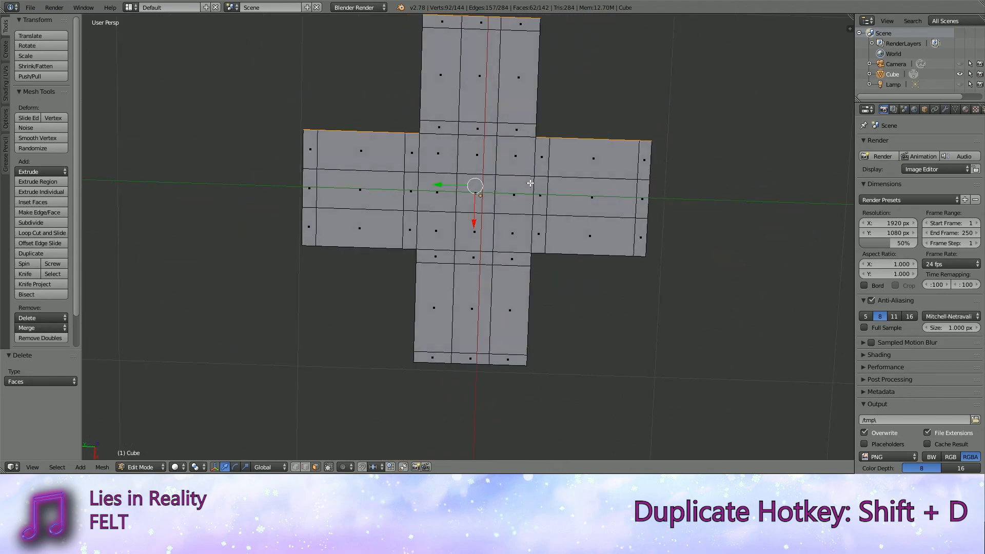
middle_click_drag(530, 183, 518, 305)
scroll(511, 311, "down", 6)
key("a")
middle_click_drag(468, 357, 508, 306)
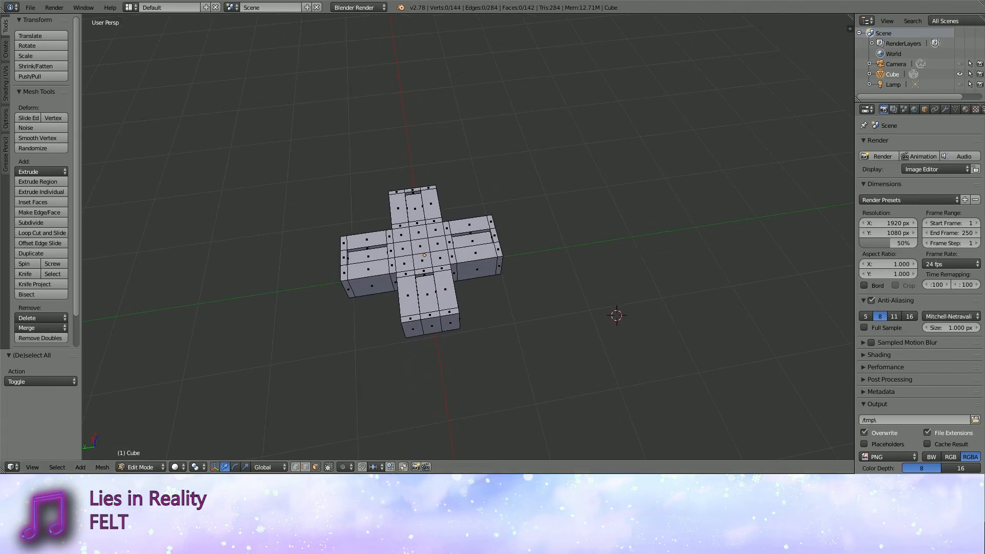
In Object Mode, duplicate the cross in place, move the copy along negative Y clear of the original, and deselect everything.
left_click(140, 467)
left_click(142, 456)
middle_click_drag(439, 324, 539, 319, "shift")
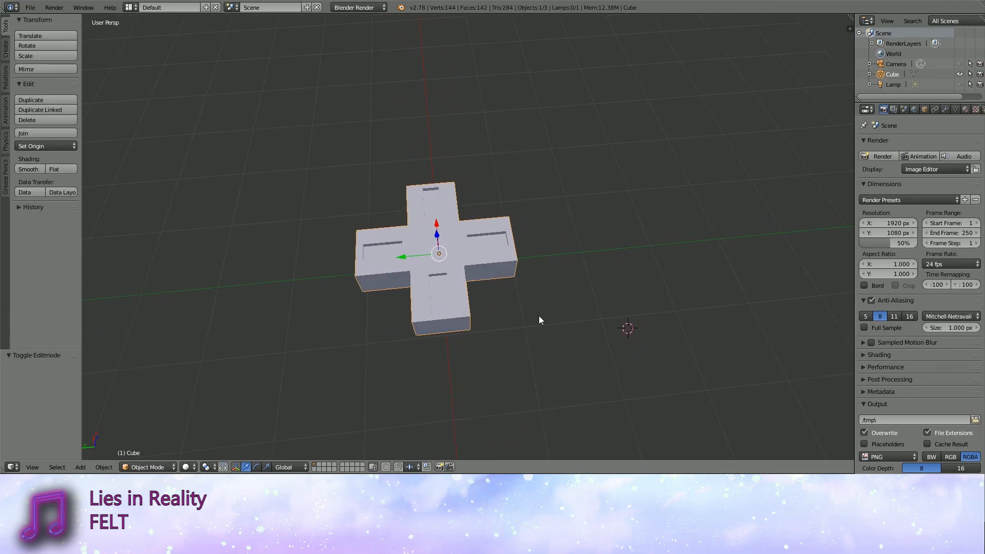
key("shift+d")
right_click(530, 322)
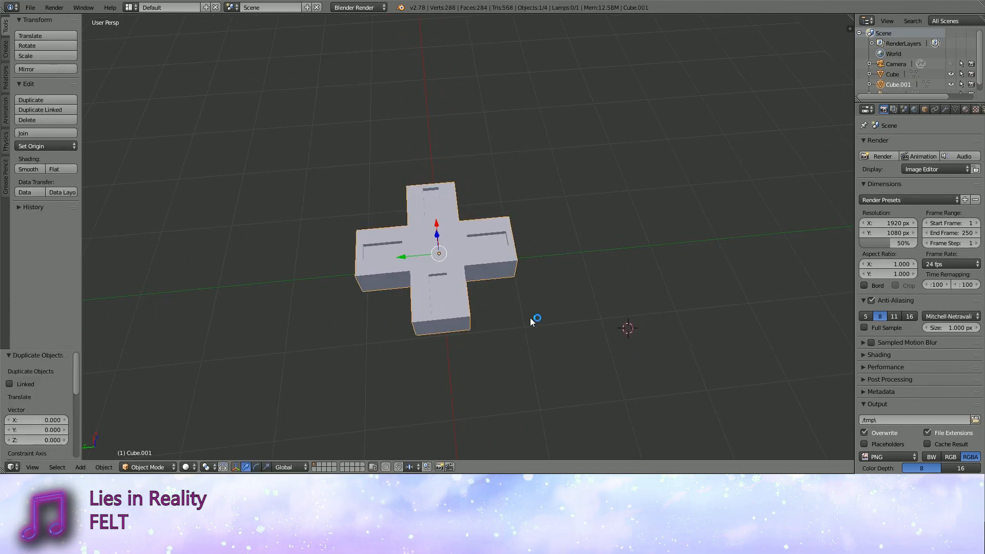
left_click_drag(404, 258, 588, 242)
key("a")
middle_click_drag(542, 330, 548, 303)
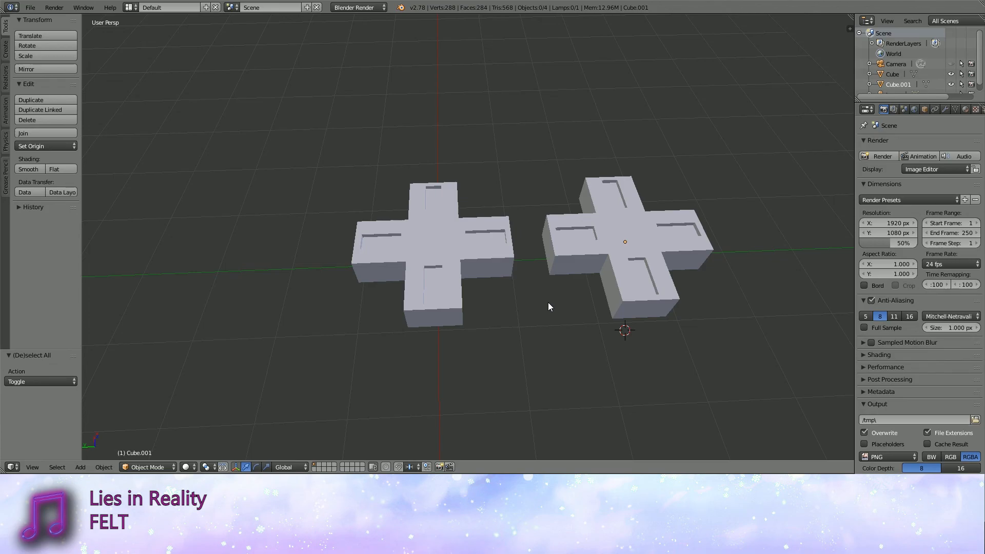
Snap the 3D cursor to the scene centre and add a cube there.
middle_click_drag(548, 303, 470, 310)
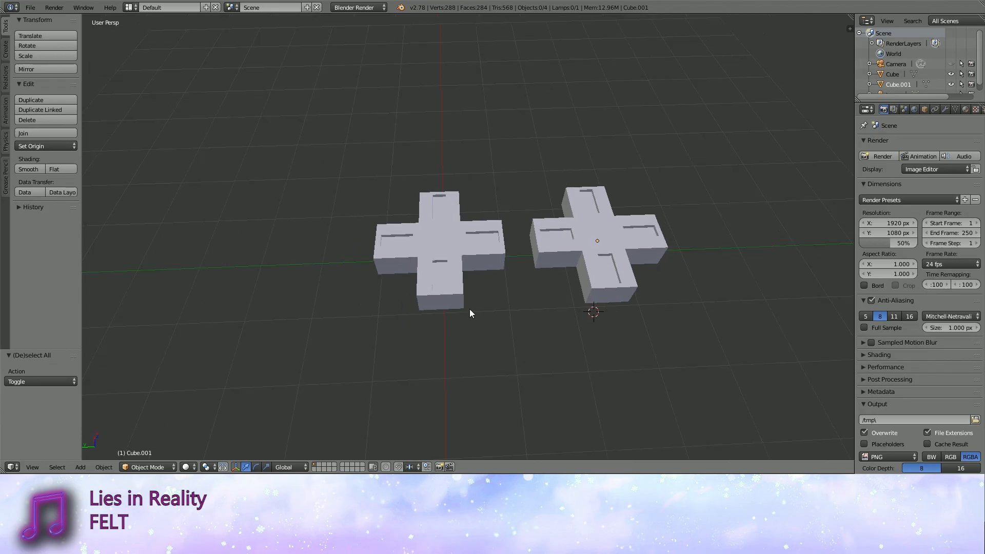
key("shift+s")
left_click(464, 365)
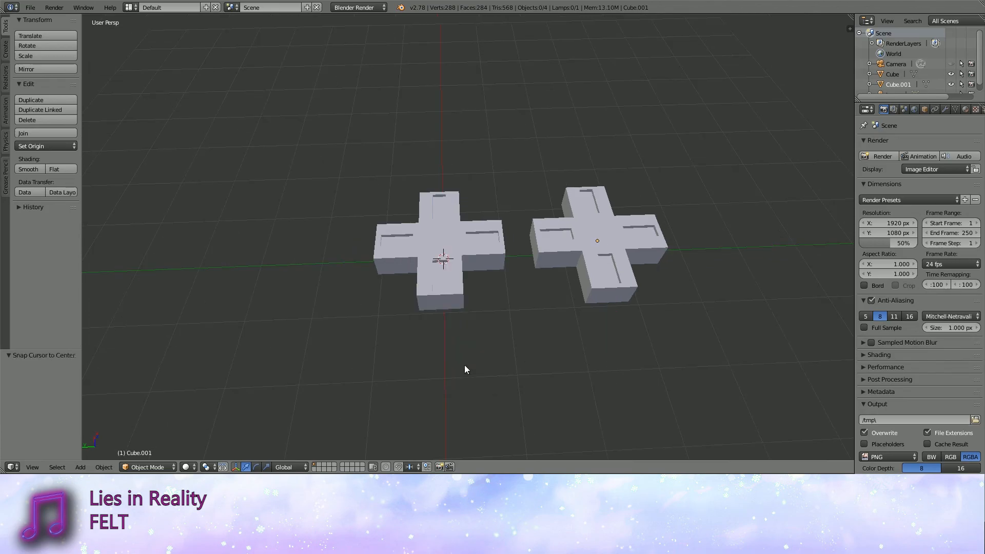
key("shift+a")
mouse_move(477, 310)
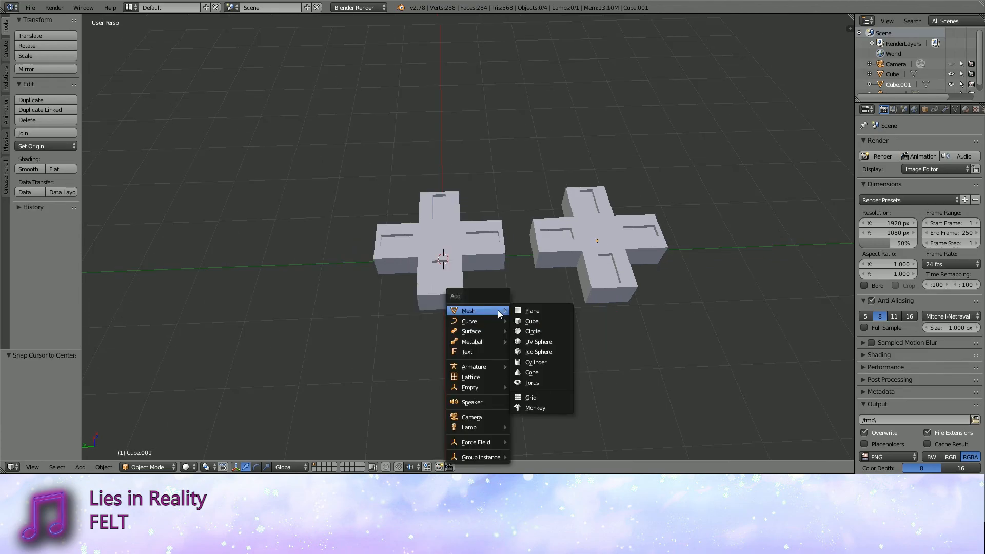
left_click(538, 320)
Move the new cube along positive Y, well clear of both crosses.
middle_click_drag(491, 304, 648, 297, "shift")
key("g")
key("y")
left_click(329, 263)
middle_click_drag(329, 263, 716, 266, "shift")
key("g")
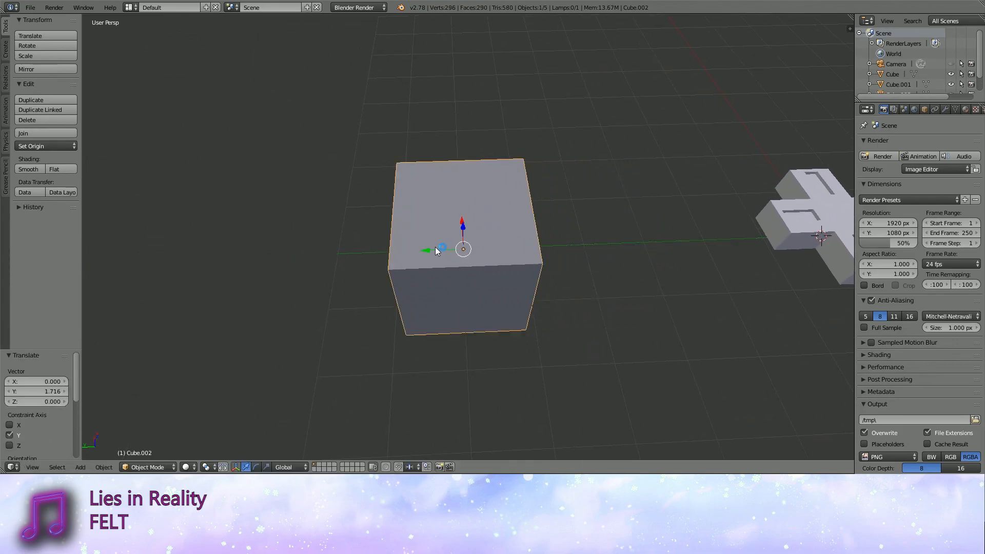
left_click(435, 247)
Switch the new cube to Edit Mode.
left_click(141, 466)
left_click(143, 447)
middle_click_drag(574, 285, 493, 305)
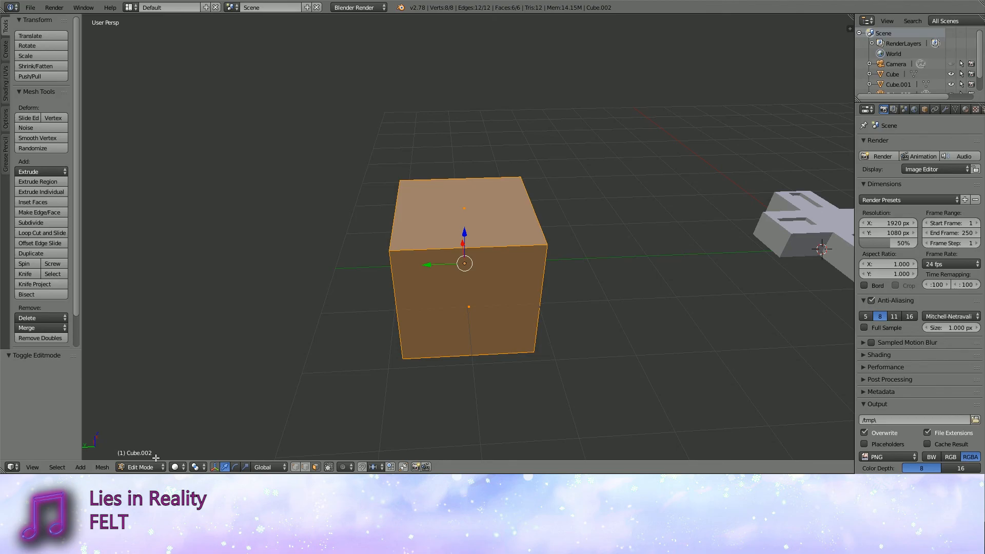
middle_click_drag(486, 285, 473, 293, "shift")
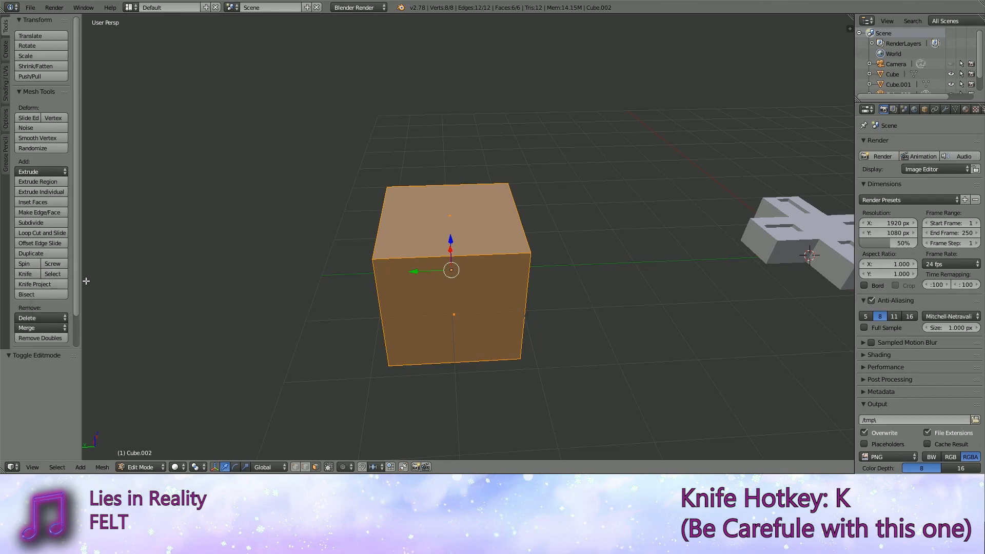
middle_click_drag(496, 313, 499, 300, "shift")
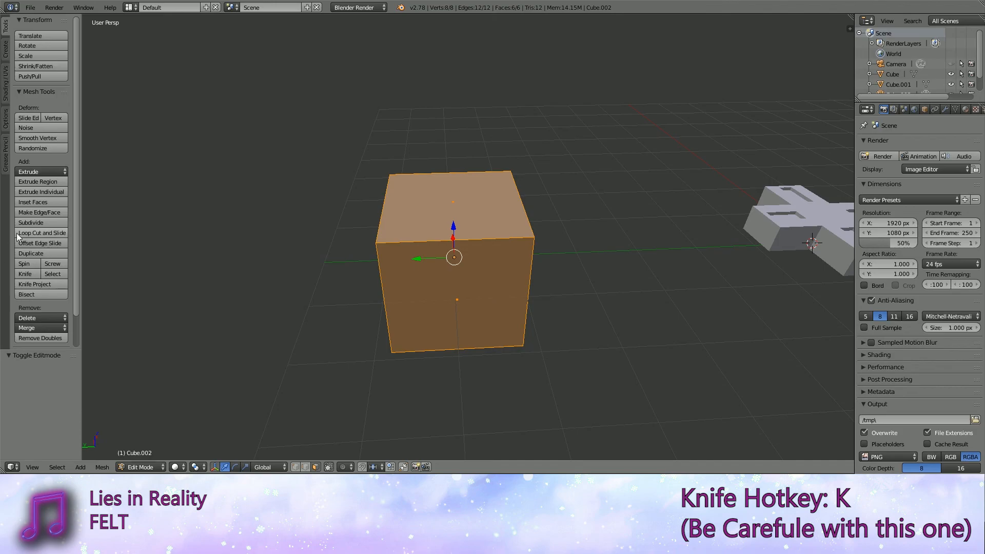
left_click(53, 233)
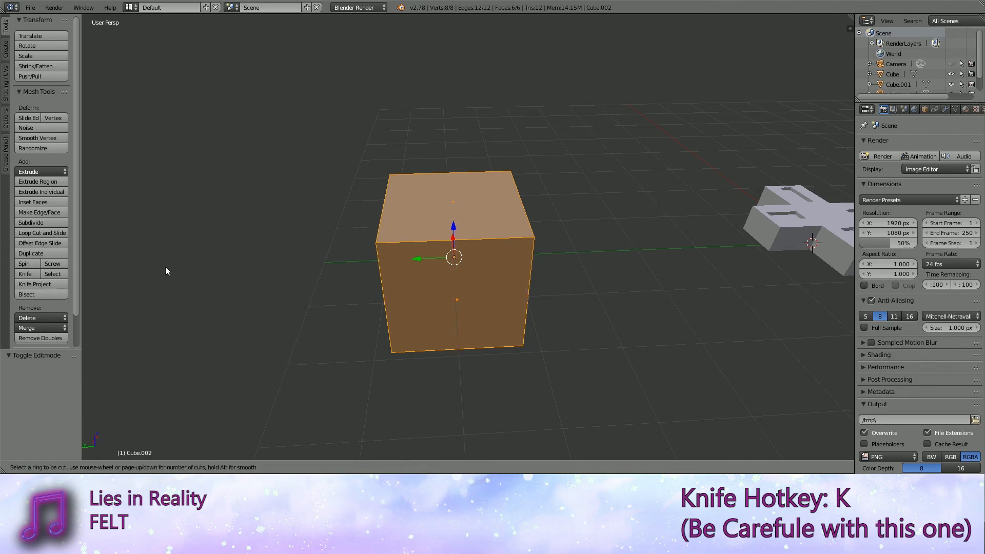
right_click(525, 315)
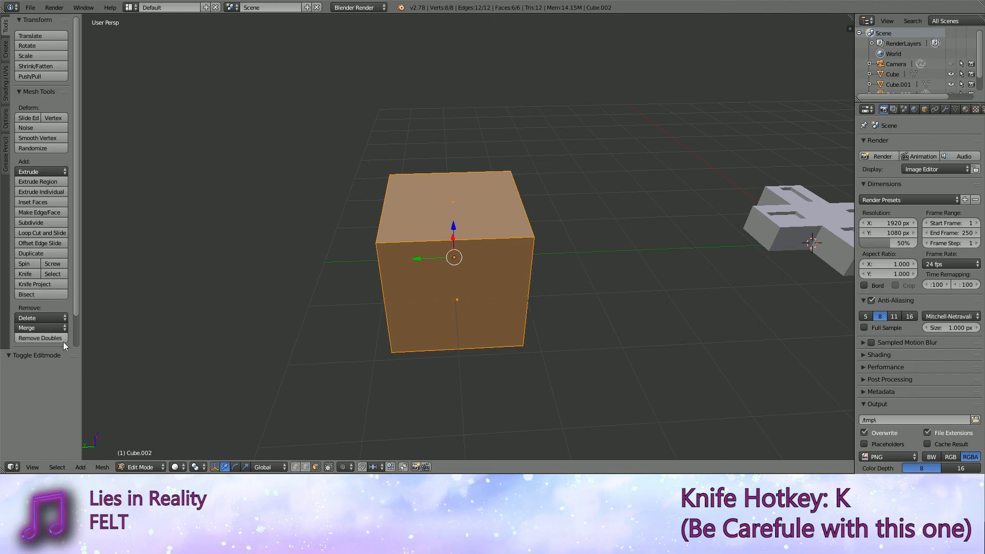
Try irregular Knife cuts across several faces around the cube, confirm them and undo the result.
left_click(26, 273)
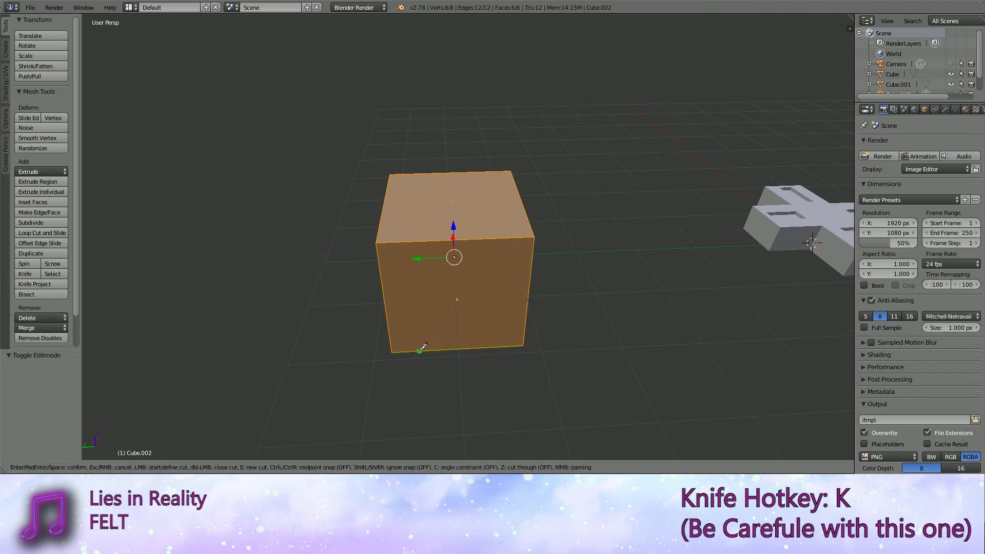
left_click(421, 351)
middle_click_drag(502, 330, 444, 352)
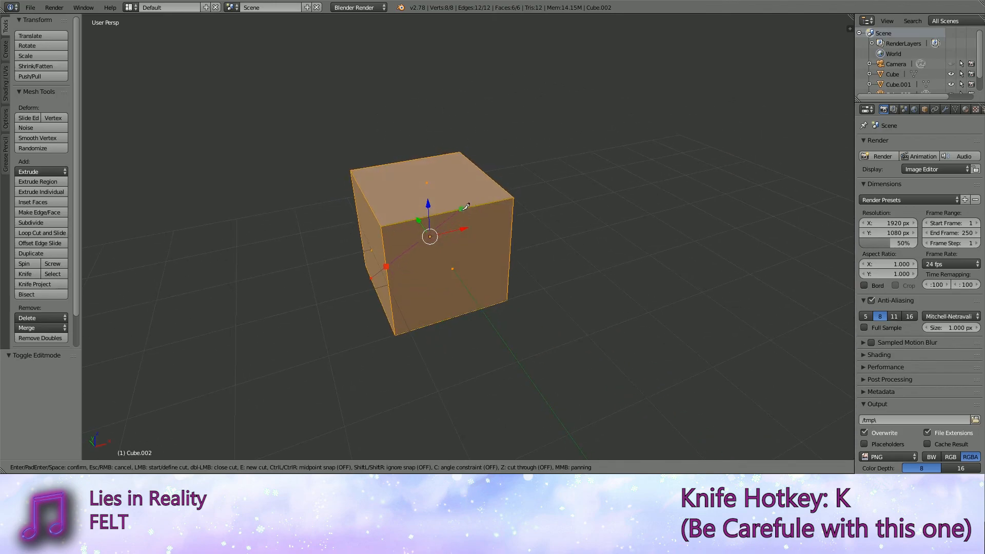
left_click(461, 209)
left_click(486, 173)
left_click(432, 156)
left_click(361, 192)
middle_click_drag(360, 237, 476, 215)
left_click(427, 269)
middle_click_drag(420, 288, 482, 250)
left_click(467, 275)
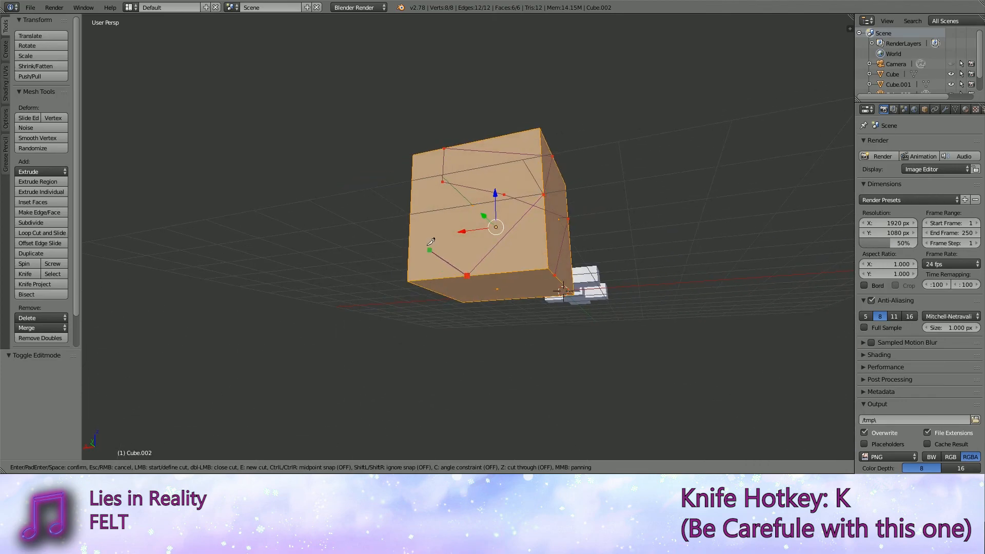
left_click(410, 208)
middle_click_drag(455, 254, 437, 349)
key("Return")
key("ctrl+z")
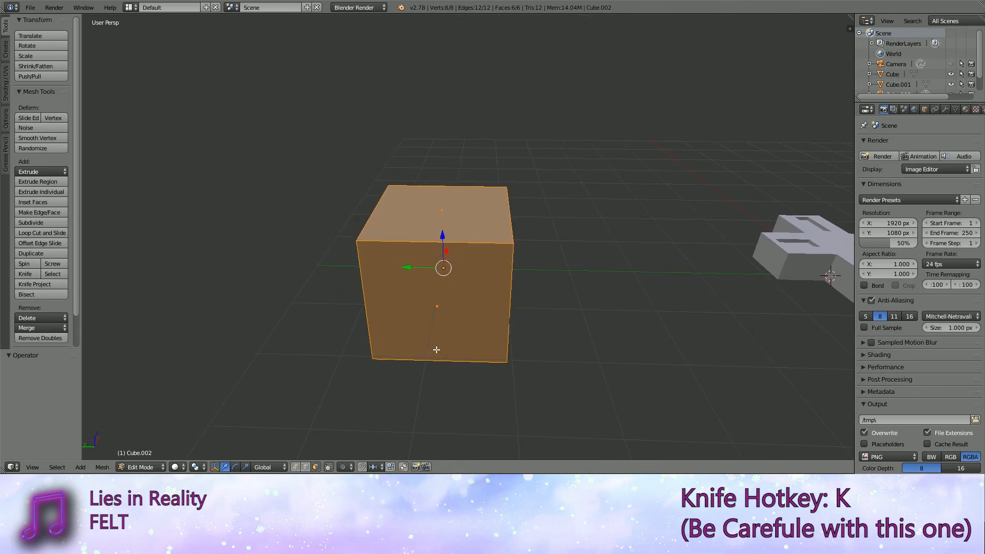
Knife-cut a diagonal across the upper corner of the cube's front face, leaving a loose vertex near its bottom edge.
middle_click_drag(86, 343, 471, 359)
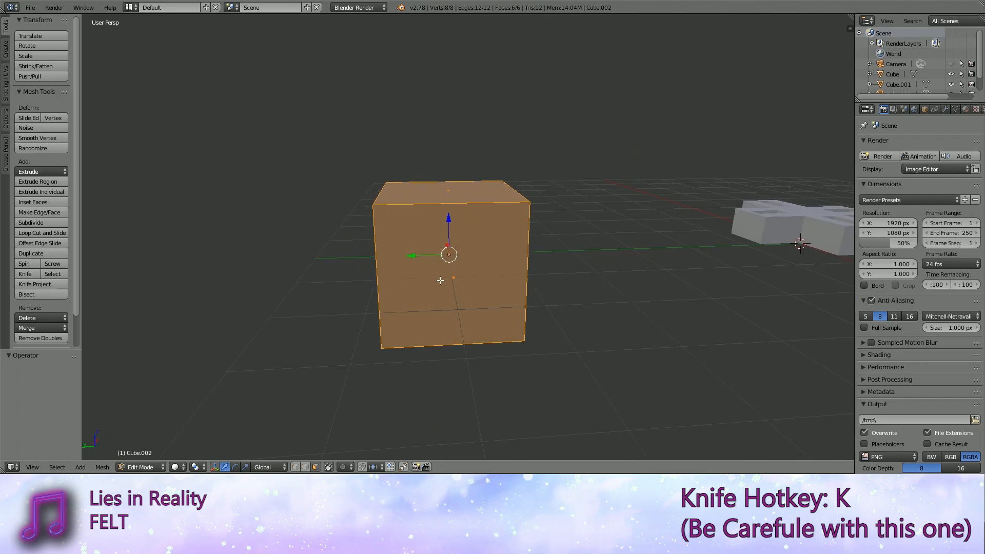
left_click(25, 273)
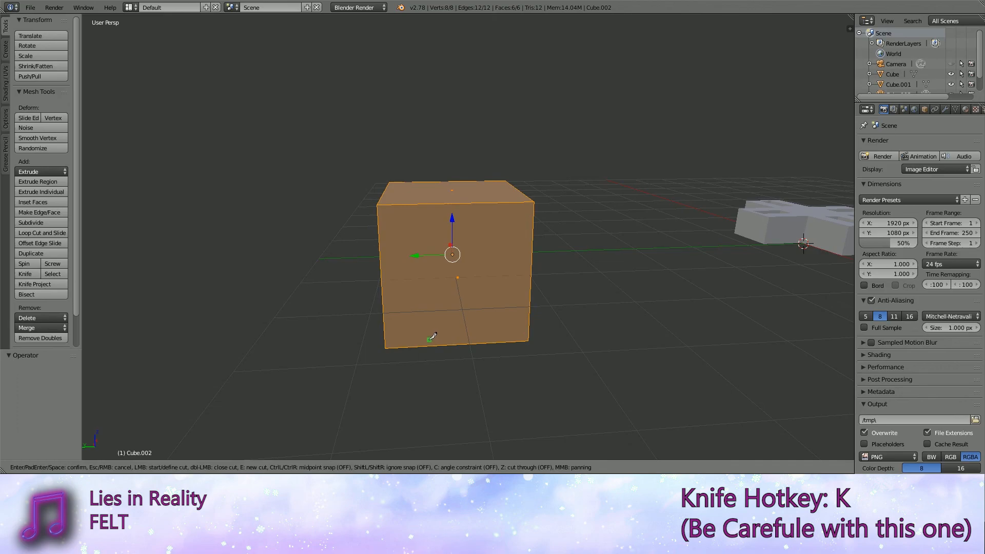
left_click(531, 263)
left_click(468, 207)
key("Return")
middle_click_drag(499, 292, 461, 318)
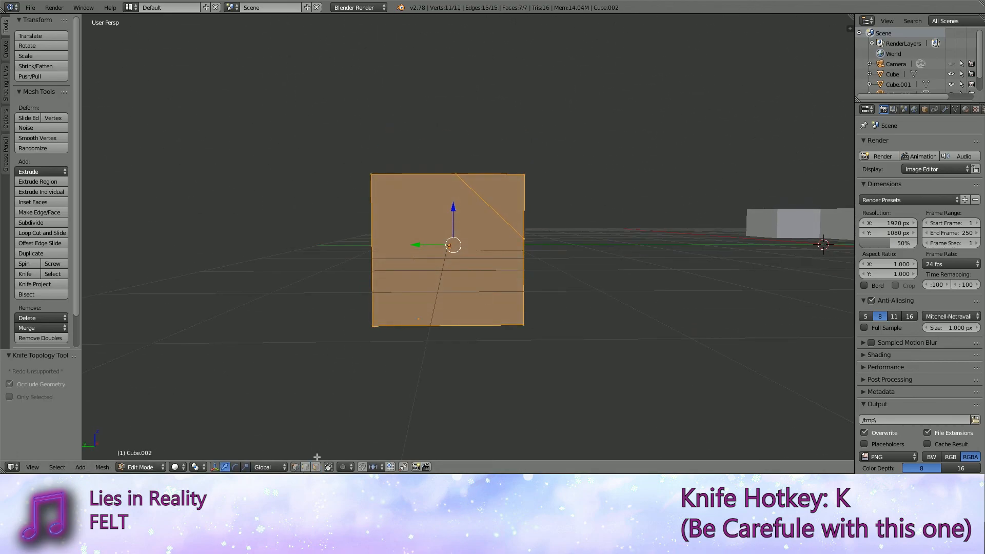
In vertex select mode, select the loose vertex near the cube's bottom edge and move it about -0.418 along X.
middle_click_drag(317, 457, 528, 395)
right_click(499, 334)
left_click_drag(498, 327, 528, 331)
middle_click_drag(528, 331, 444, 362)
scroll(444, 362, "up", 5)
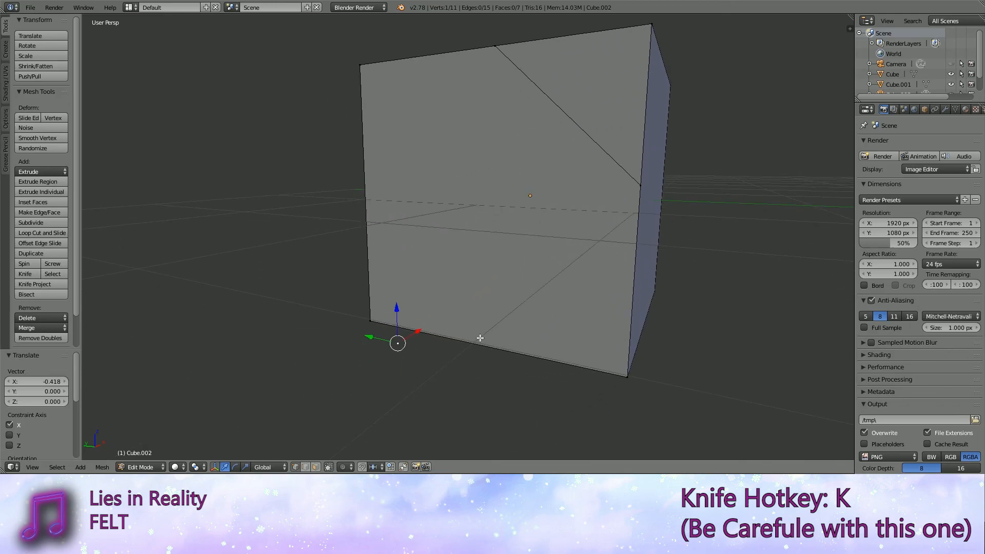
Move the loose vertex back along X by about 0.656.
key("g")
key("x")
left_click(429, 318)
middle_click_drag(429, 318, 555, 377)
left_click_drag(555, 377, 466, 342)
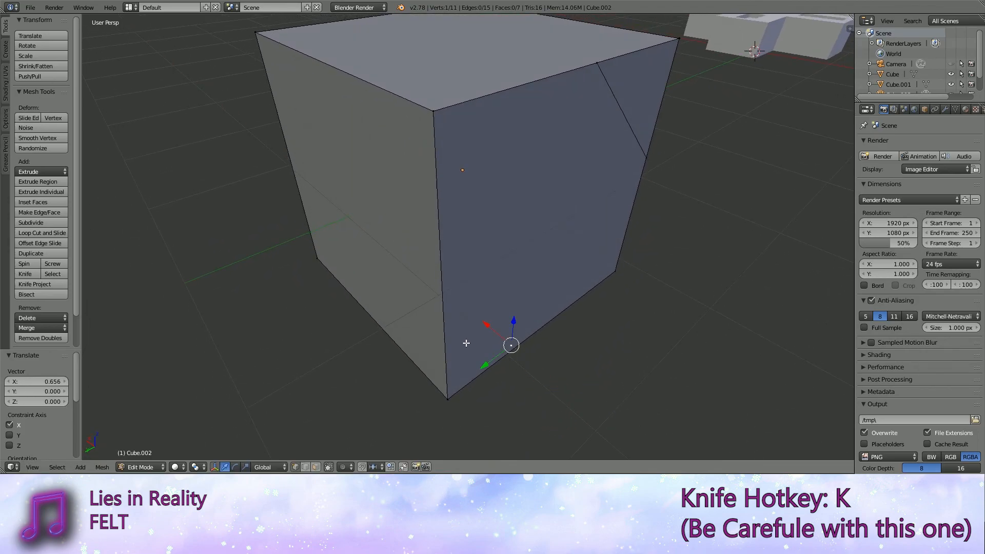
Connect the loose vertex to the cube's nearest bottom corner with an edge, and shift the vertex slightly along X.
right_click(451, 404, "shift")
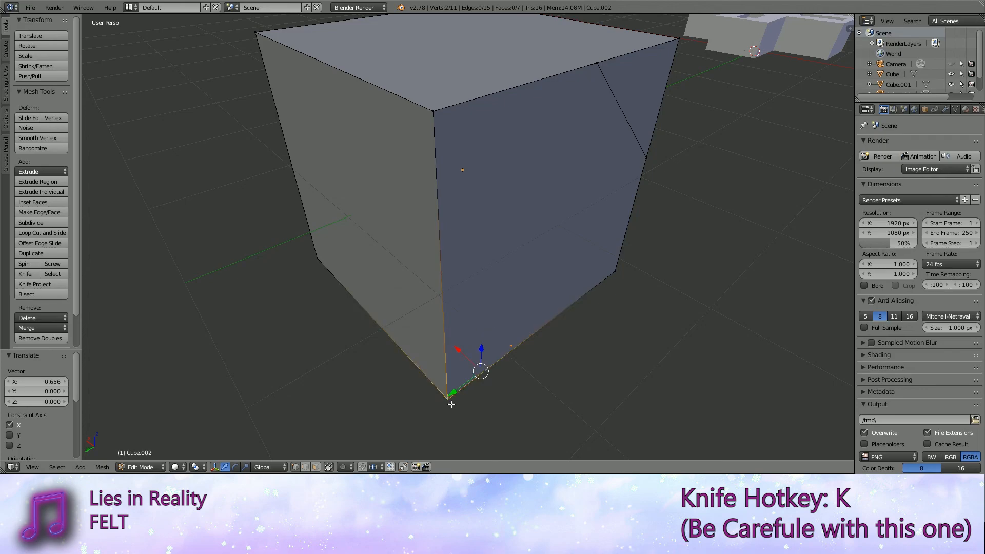
key("f")
key("a")
right_click(509, 347)
mouse_move(486, 325)
left_mouse_down()
mouse_move(479, 320)
mouse_move(487, 318)
left_mouse_up()
Fill a triangular face between the loose vertex and the two end corners of the adjacent bottom edge.
middle_click_drag(502, 326, 498, 385)
right_click(500, 388, "shift")
right_click(328, 296, "shift")
key("f")
middle_click_drag(328, 296, 496, 323)
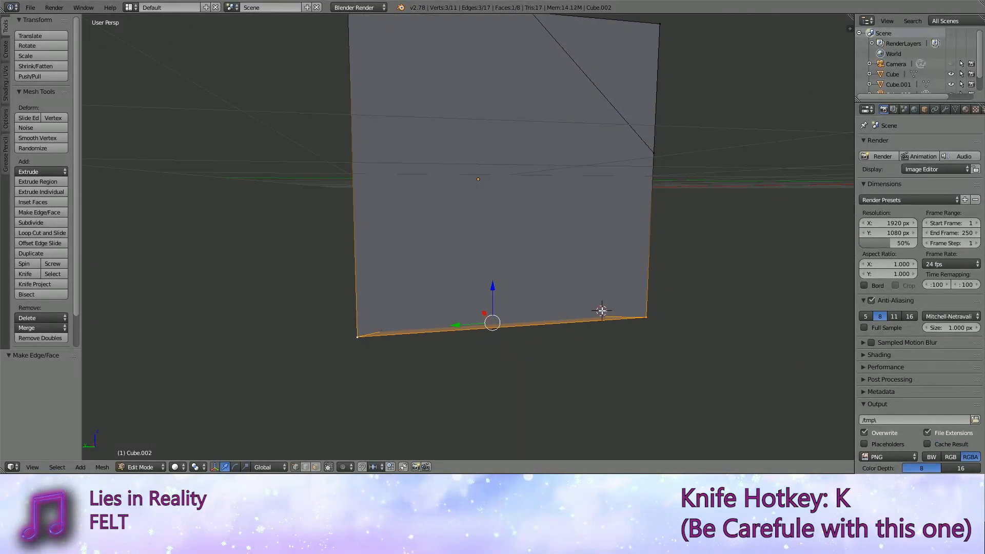
Move the triangle's outer vertex about -0.338 along X and delete that vertex.
middle_click_drag(606, 310, 556, 331)
left_click_drag(458, 319, 444, 363)
mouse_move(445, 363)
middle_mouse_down()
mouse_move(497, 317)
mouse_move(574, 311)
mouse_move(595, 287)
mouse_move(507, 356)
mouse_move(455, 376)
middle_mouse_up()
right_click(505, 362)
left_click_drag(366, 340, 333, 362)
middle_click_drag(333, 361, 396, 331)
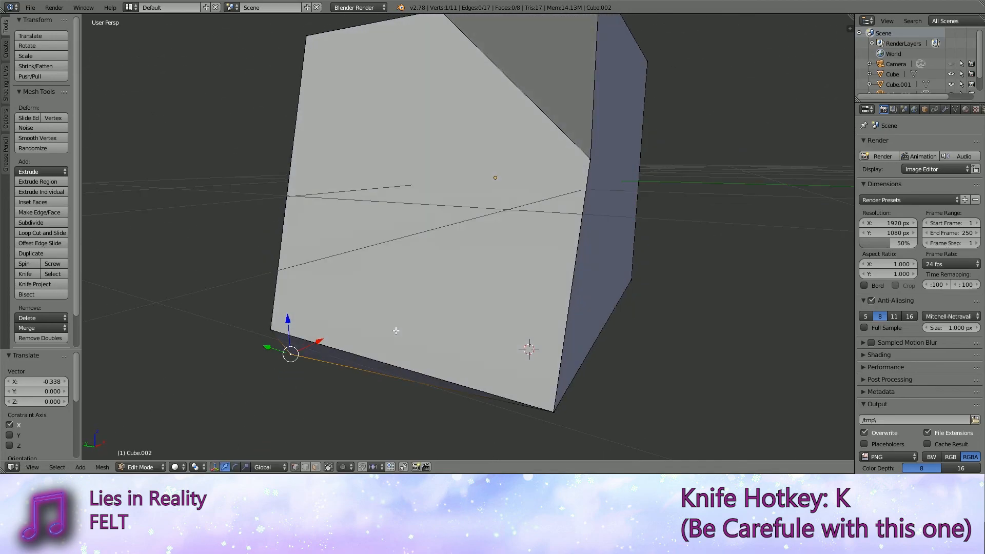
key("x")
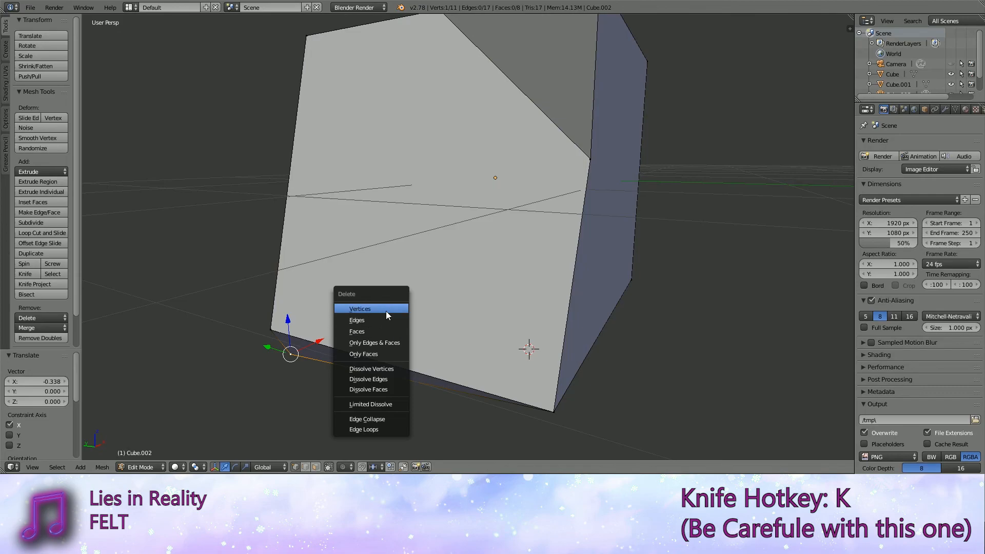
left_click(383, 308)
Move one bottom corner vertex, shift both ends of that front bottom edge along one axis, and deselect everything.
middle_click_drag(385, 304, 398, 292)
key("g")
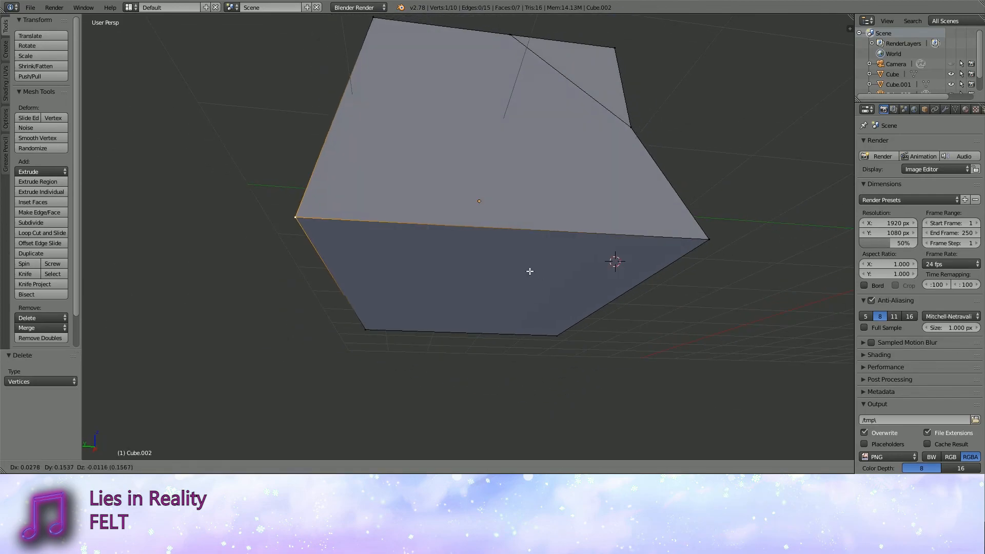
left_click(528, 270)
right_click(701, 248, "shift")
middle_click_drag(700, 248, 633, 354)
key("g")
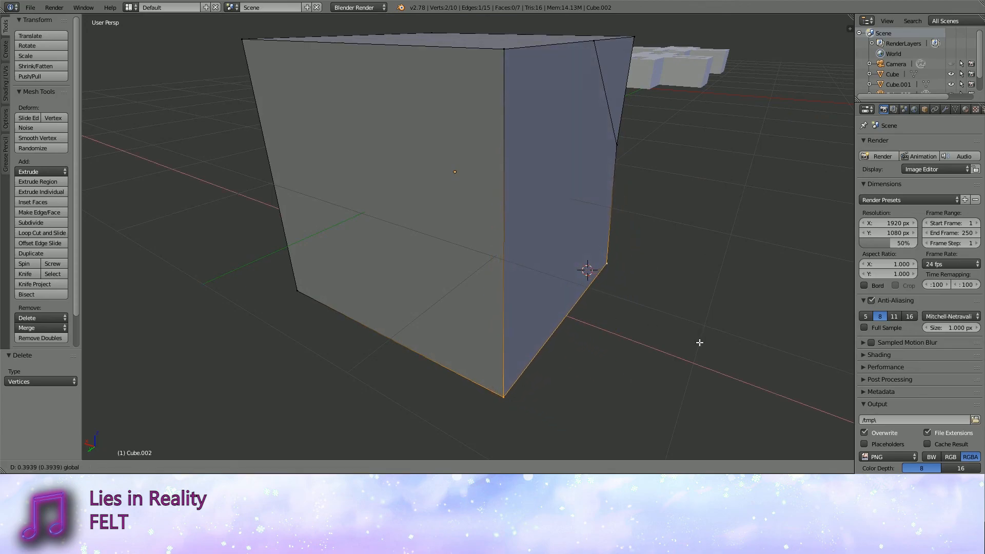
left_click(652, 335)
middle_click_drag(652, 335, 508, 321)
key("a")
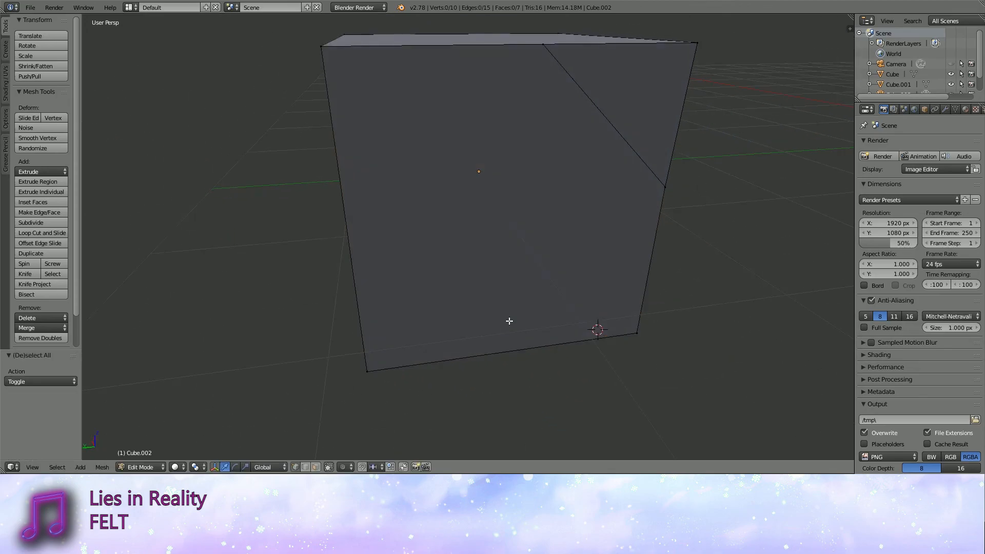
scroll(508, 321, "down", 4)
mouse_move(552, 297)
middle_mouse_down()
mouse_move(468, 318)
mouse_move(499, 325)
mouse_move(550, 300)
middle_mouse_up()
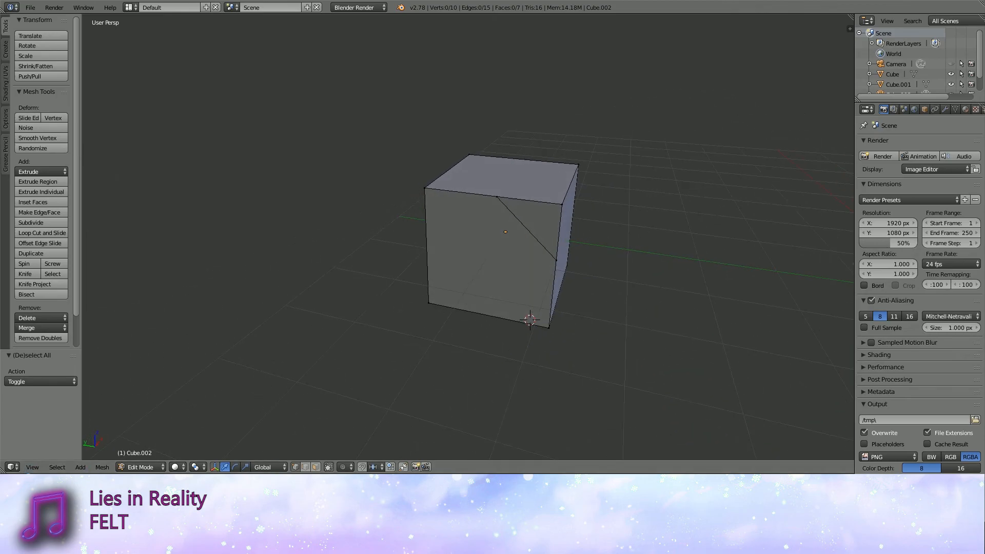
Return to Object Mode and bring the two crosses back into view.
left_click(142, 467)
left_click(152, 455)
scroll(405, 373, "down", 4)
middle_click_drag(620, 312, 425, 345, "shift")
scroll(424, 346, "up", 4)
middle_click_drag(564, 346, 519, 266, "shift")
middle_click_drag(412, 320, 432, 354)
middle_click_drag(481, 361, 487, 310, "shift")
scroll(489, 347, "up", 3)
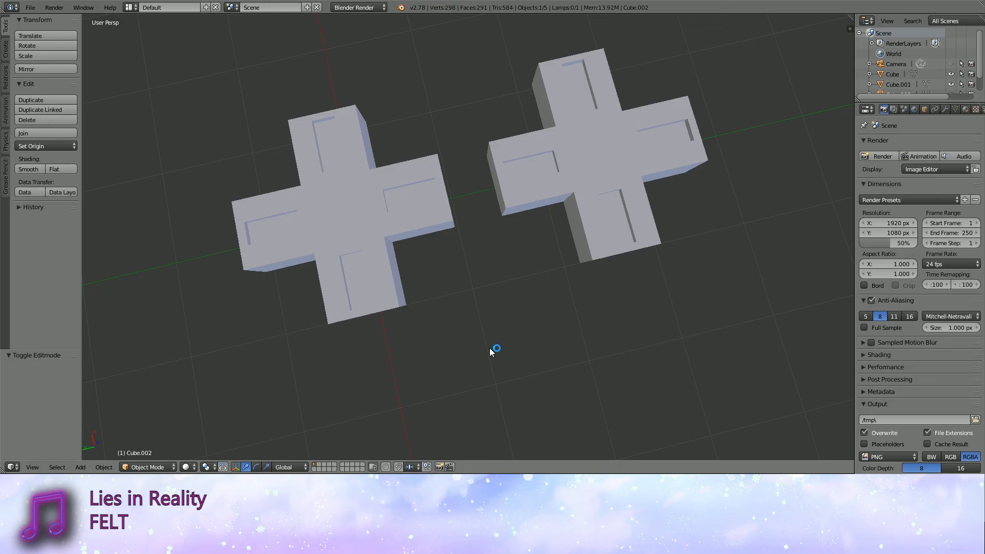
middle_click_drag(499, 274, 508, 303, "shift")
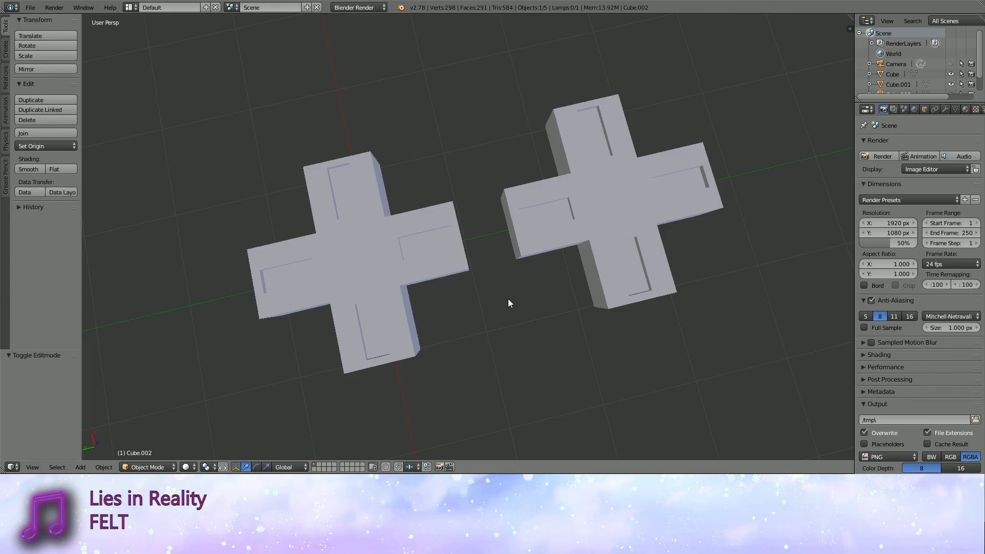
Select the duplicate cross and switch the selection to the original cross.
right_click(618, 214)
right_click(362, 260)
middle_click_drag(363, 260, 515, 268)
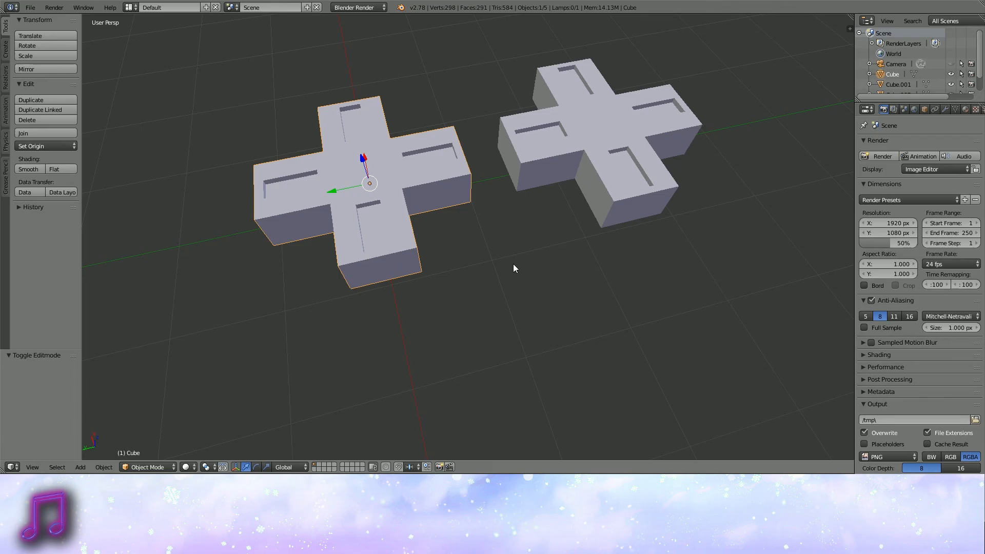
middle_click_drag(513, 263, 488, 261)
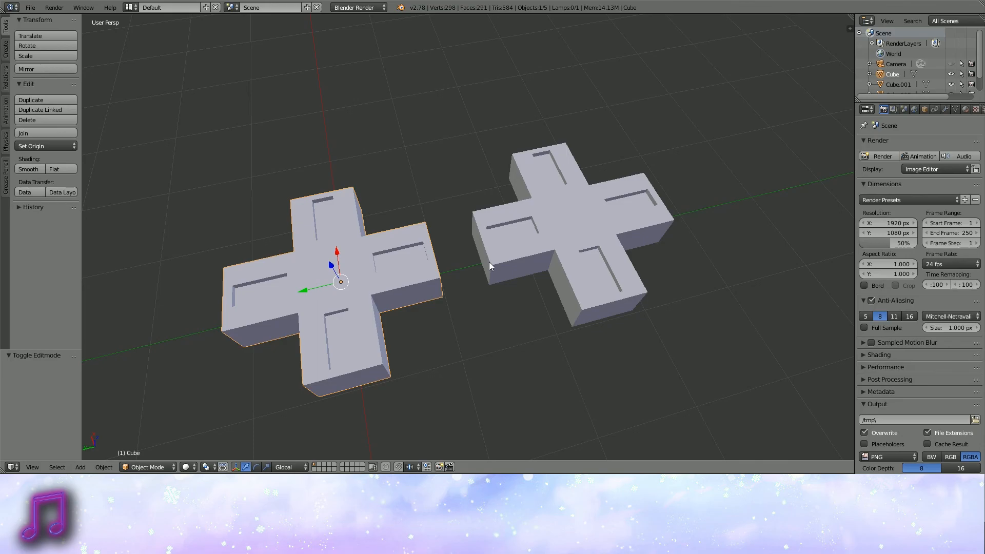
middle_click_drag(488, 261, 472, 312)
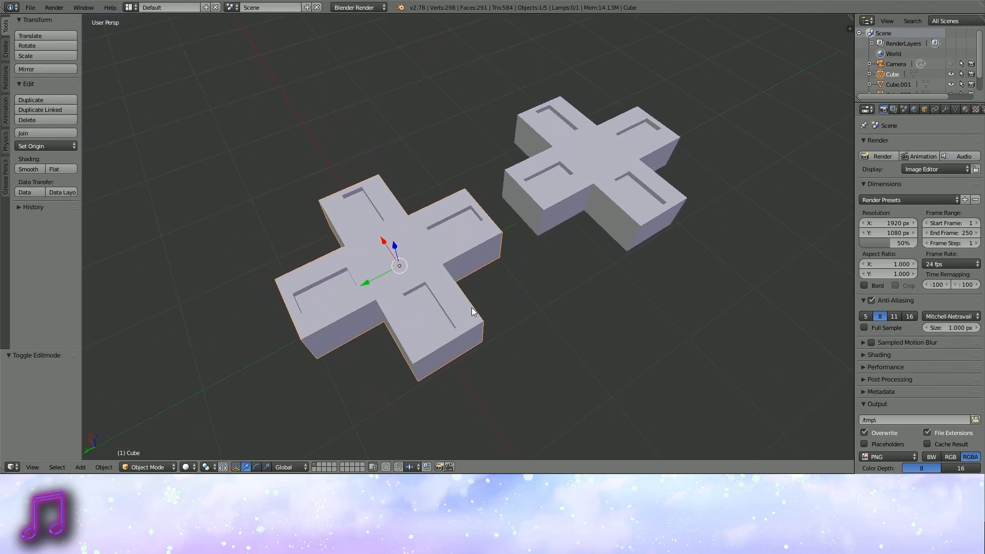